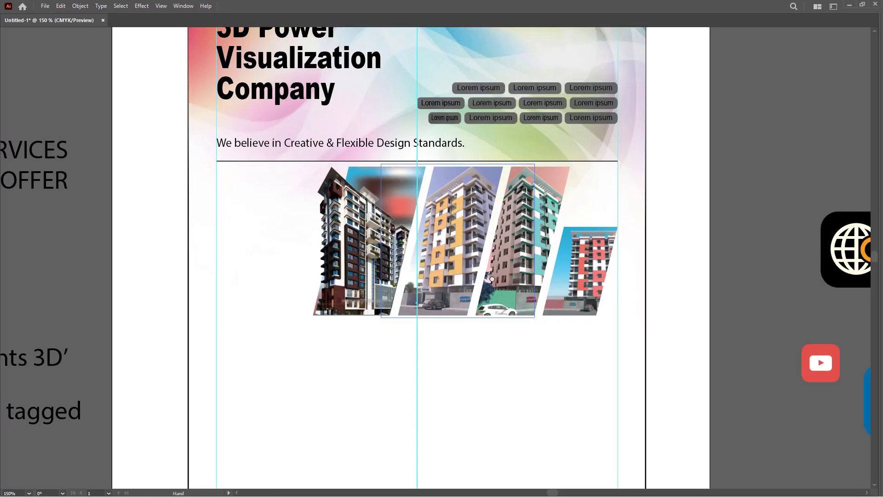
Place the separate copy of the "We believe in Creative & Flexible Design Standards." text beside the buildings and scale it down
scroll(390, 240, "left", 3)
left_click_drag(287, 267, 409, 249)
left_click_drag(53, 243, 475, 193)
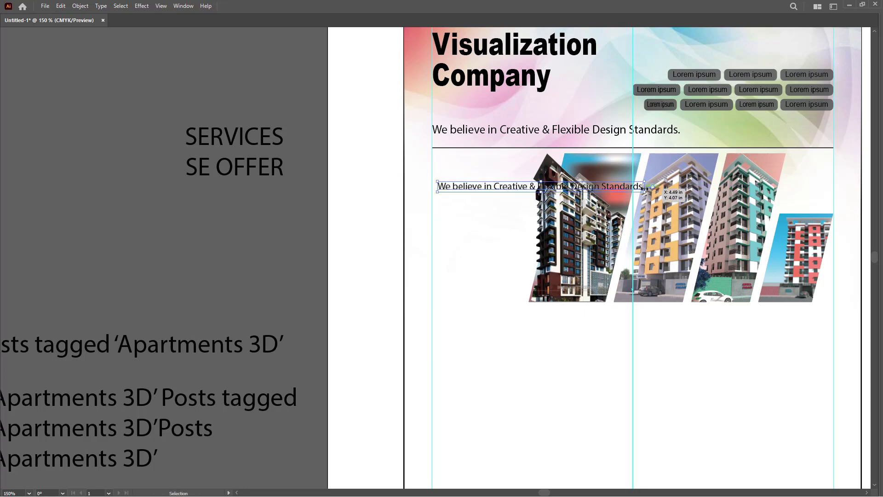
left_click_drag(645, 186, 568, 186)
left_click_drag(511, 208, 485, 211)
Correct the second line of the services heading on the pasteboard to read "WE OFFER"
left_click(207, 133)
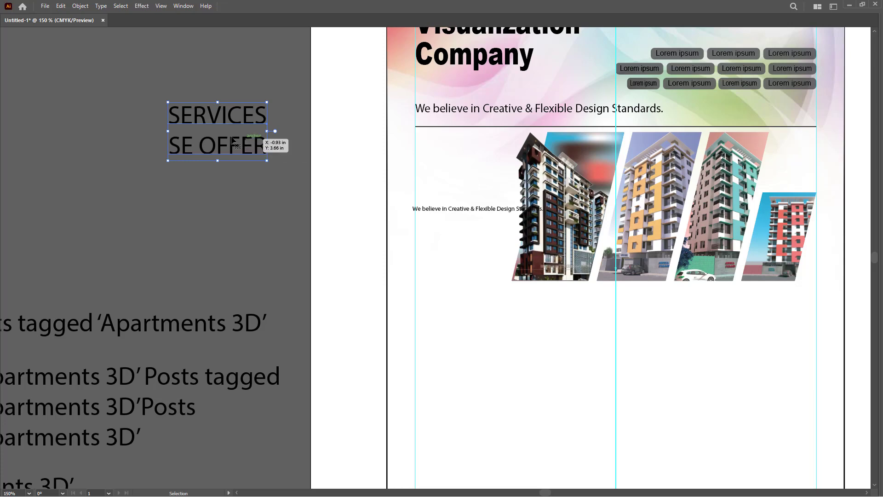
triple_click(178, 145)
left_click(168, 147)
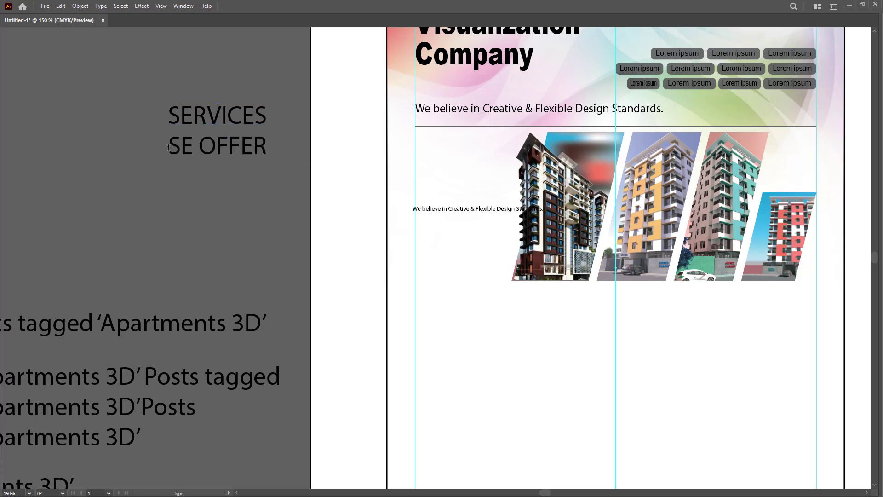
type("W")
key("Escape")
Move the "SERVICES WE OFFER" heading onto the flyer below the divider line, left-aligned against the left margin guide
left_click_drag(283, 146, 487, 163)
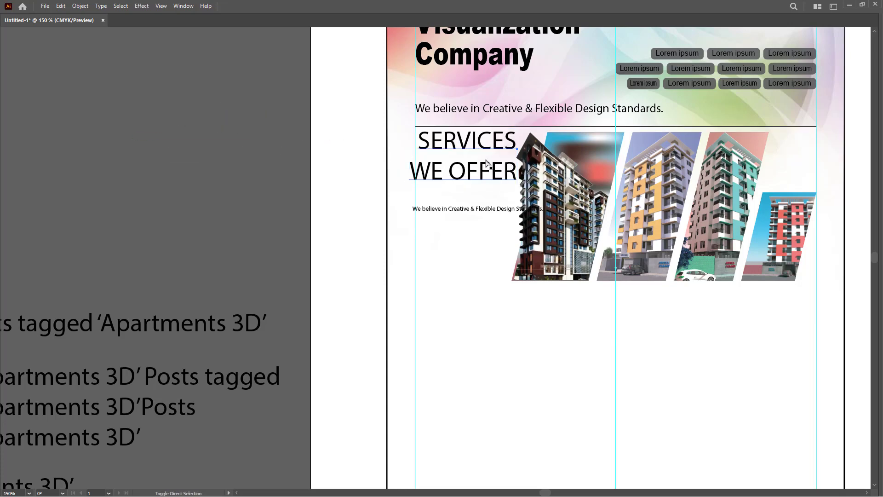
key("Tab")
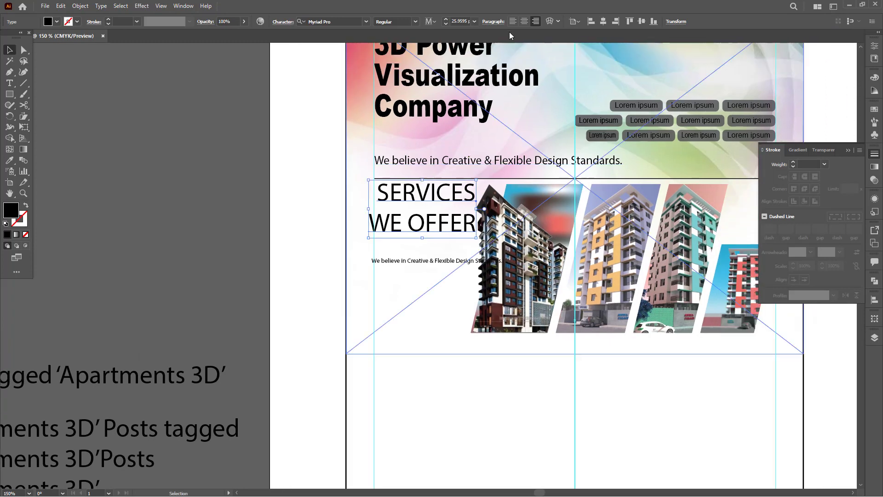
left_click(512, 21)
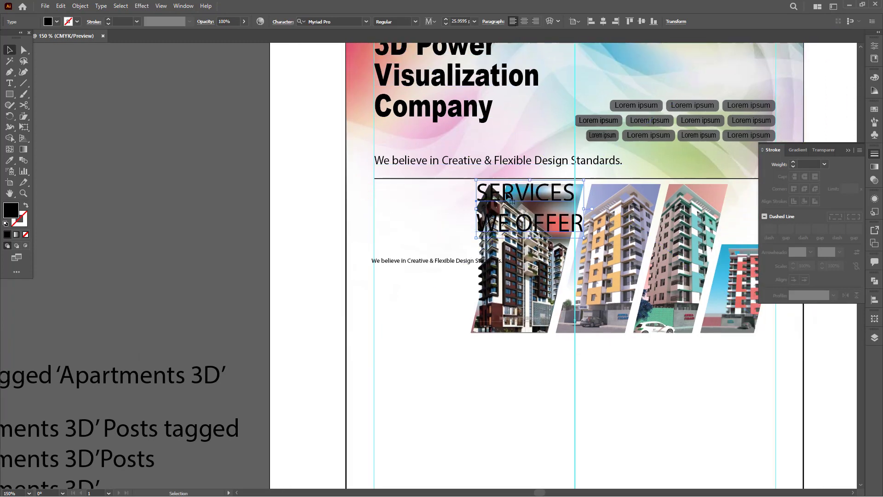
left_click_drag(510, 197, 409, 201)
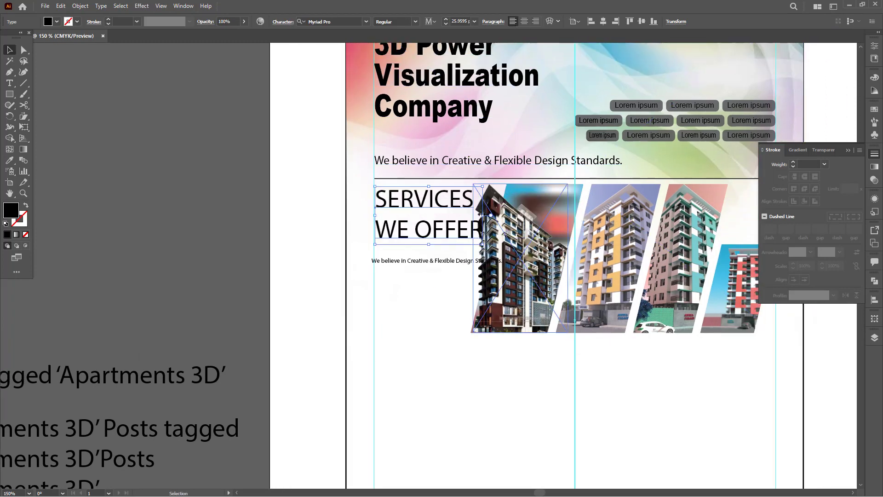
Scale the "SERVICES WE OFFER" heading down to about 13.3 pt and set its font style to Bold
left_click_drag(482, 214, 566, 248)
key("ctrl+space")
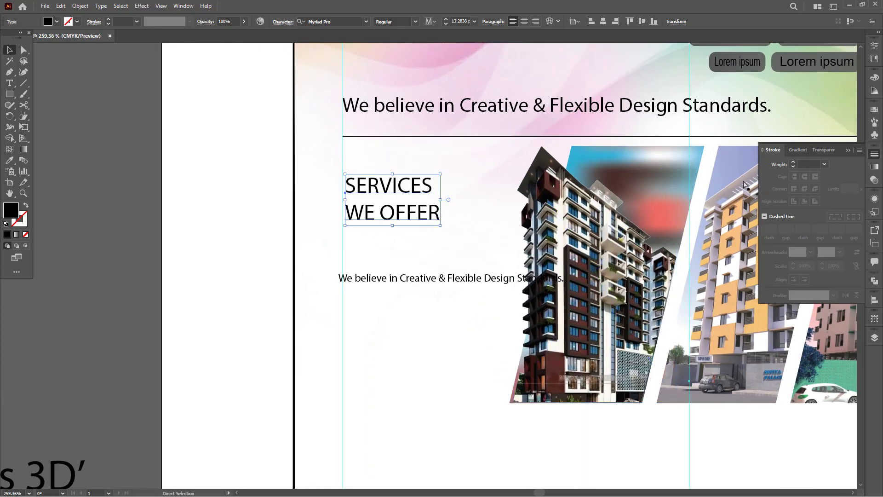
key("ctrl+t")
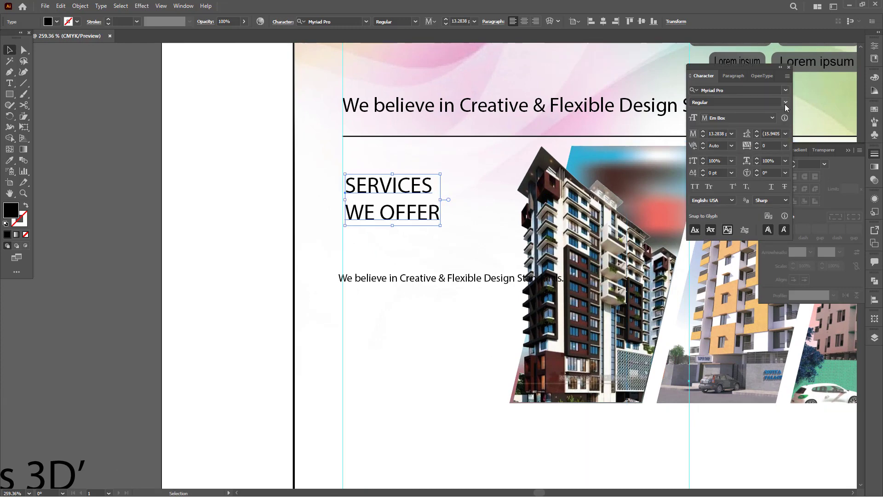
left_click(785, 104)
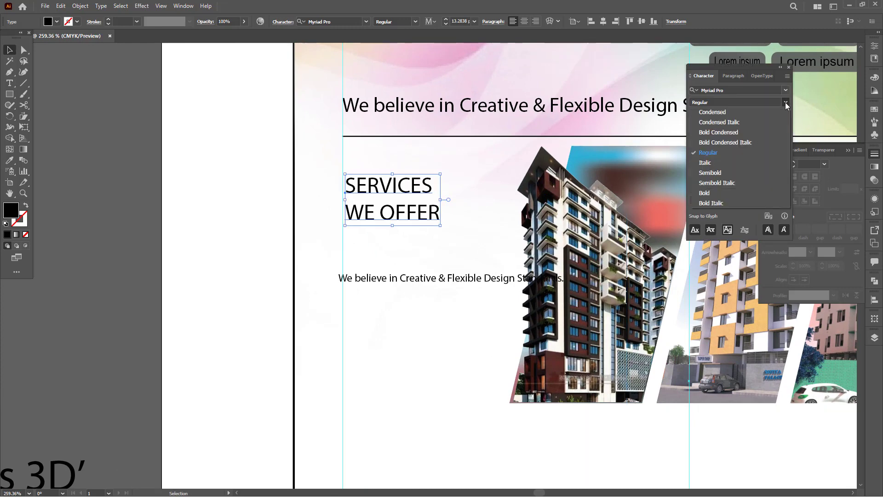
left_click(721, 196)
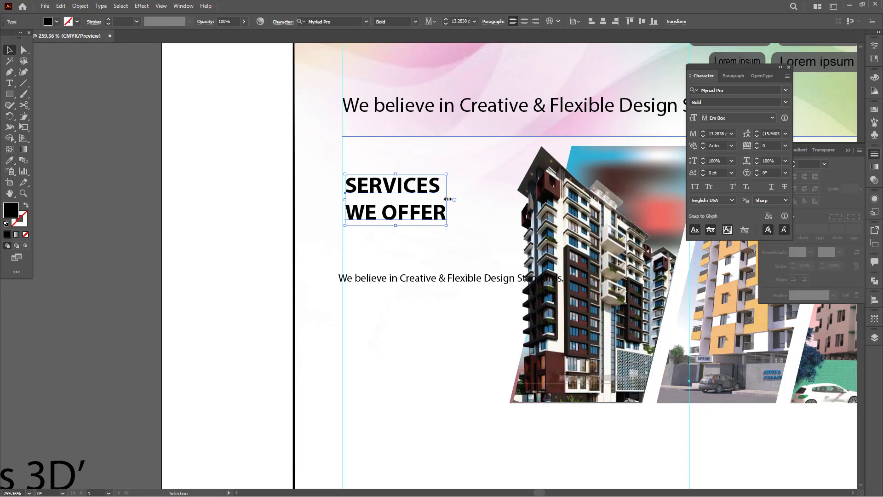
Enlarge the services heading to about 15.2 pt against the margin guide and set its leading to 15 pt
left_click_drag(447, 200, 463, 199)
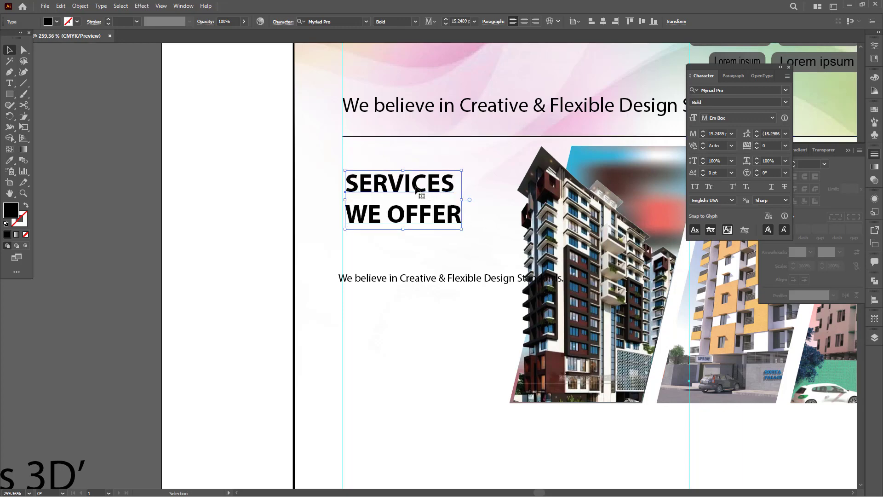
left_click_drag(415, 185, 413, 170)
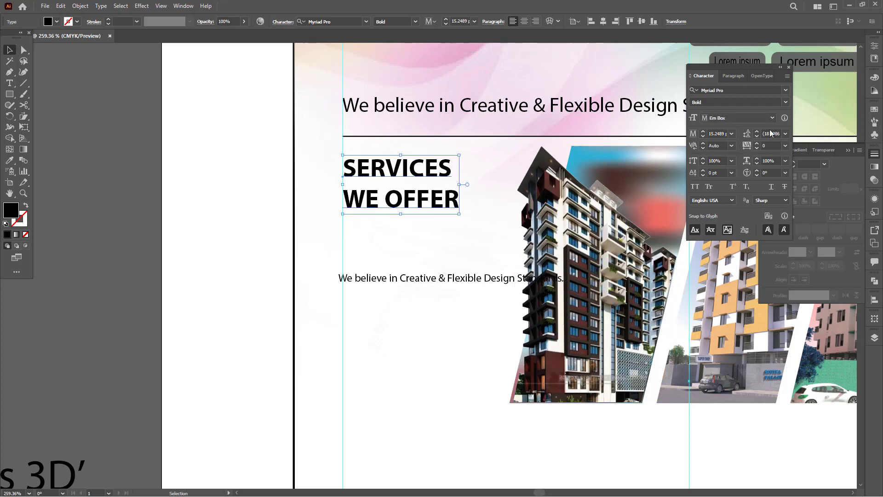
left_click(757, 137)
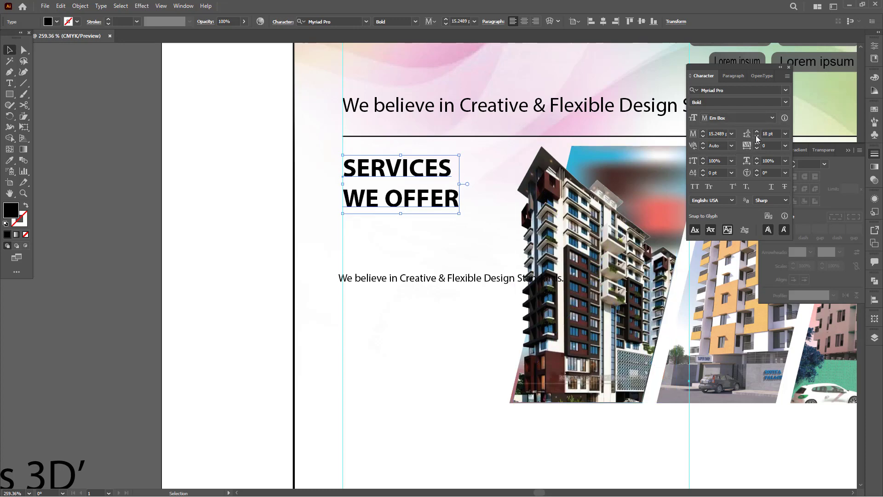
left_click(757, 137)
left_click(757, 137)
left_click(757, 136)
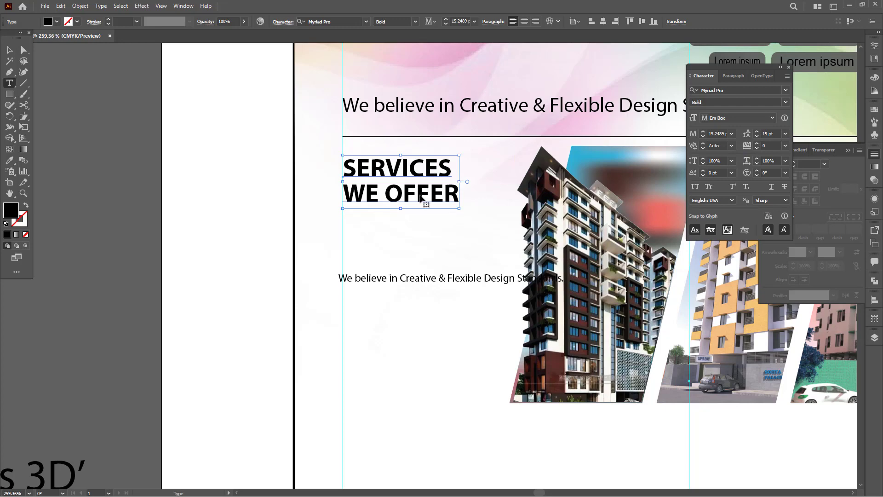
Color the "WE OFFER" line of the heading red
triple_click(420, 197)
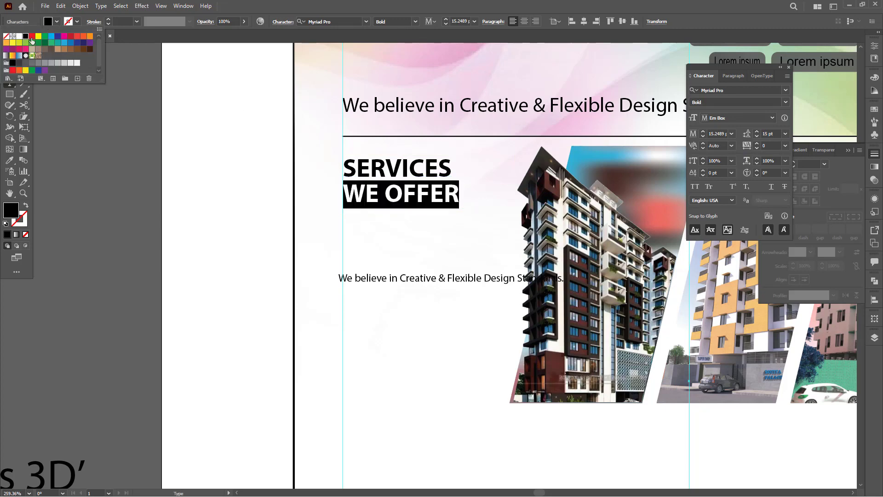
left_click(30, 38)
left_click(91, 133)
left_click(91, 133)
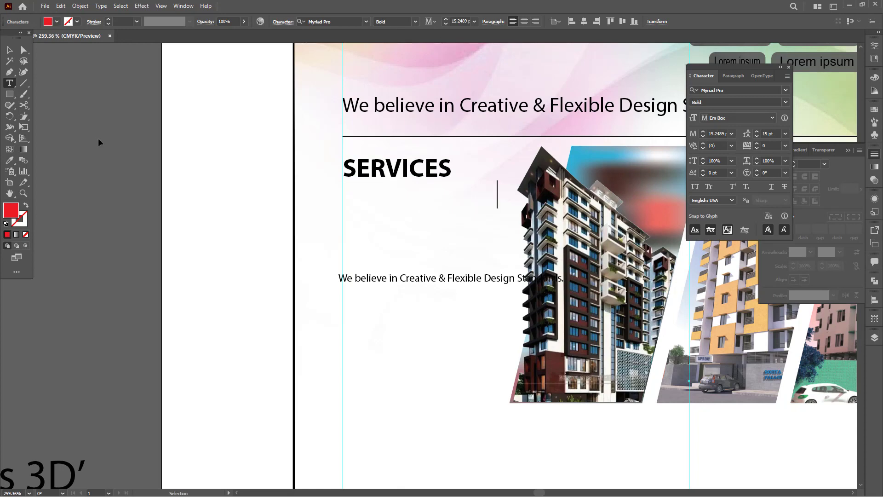
left_click(112, 151, "ctrl")
key("v")
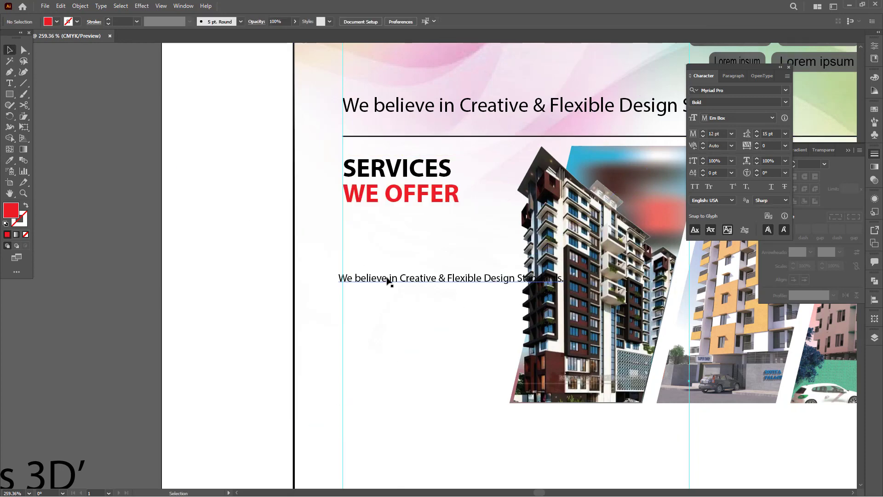
Move the small tagline directly beneath the services heading and break it into two lines before "Flexible"
left_click_drag(388, 281, 409, 226)
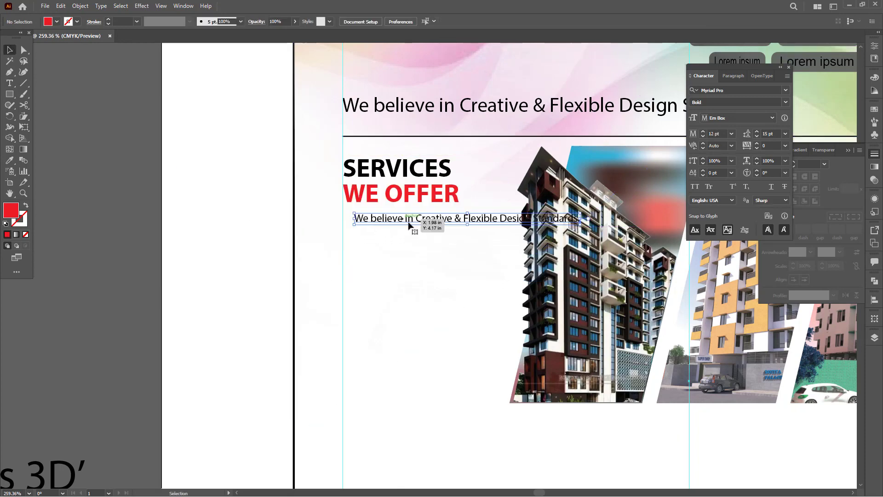
double_click(476, 220)
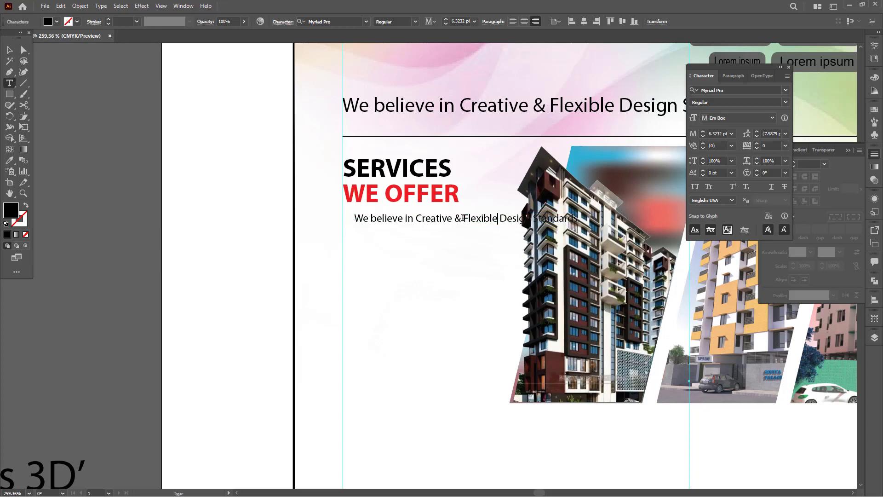
left_click(466, 220)
key("Return")
key("Escape")
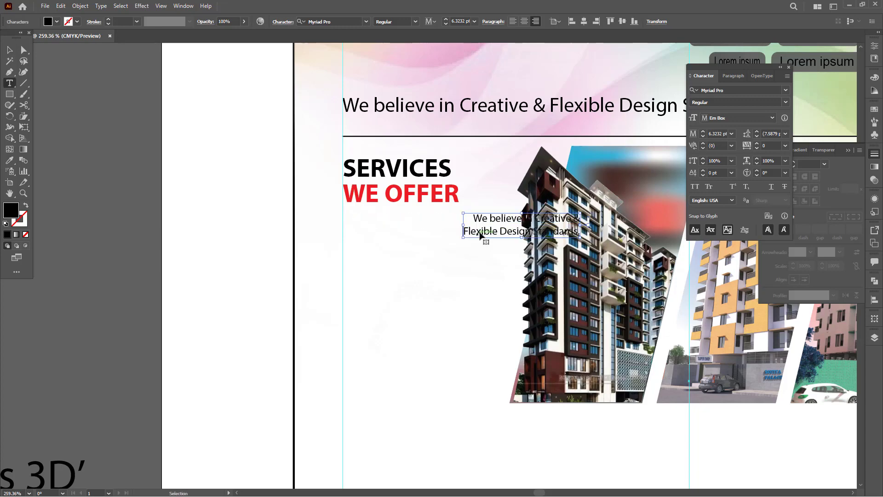
Left-align the two-line tagline and position it beneath "WE OFFER", slightly indented from the margin guide
left_click_drag(487, 228, 413, 236)
key("ctrl+z")
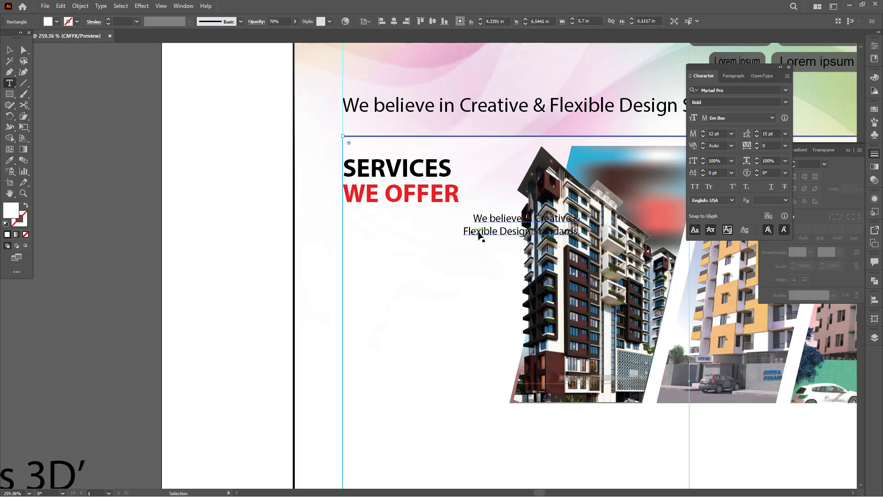
left_click_drag(479, 231, 390, 237)
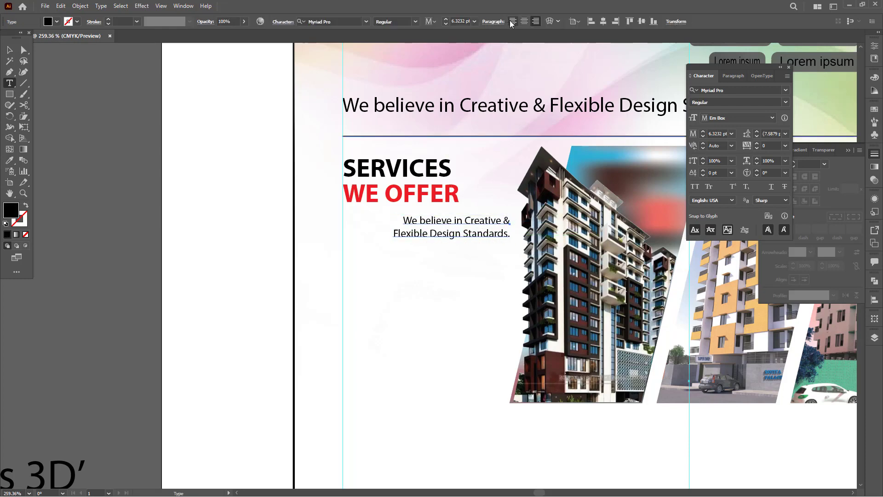
left_click(512, 22)
key("v")
left_click_drag(510, 220, 359, 219)
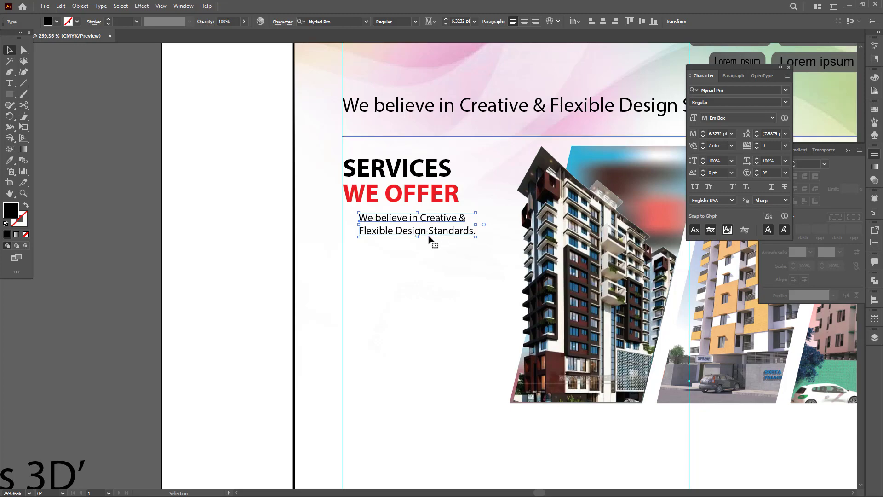
Set the small tagline's leading to 7.5879 pt and shift the text slightly further from the margin guide
key("alt+Down")
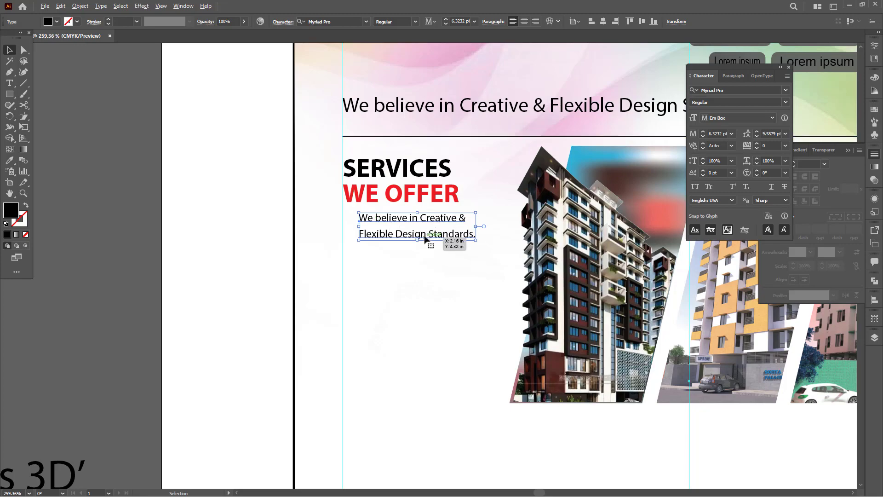
key("alt+Up")
key("ctrl+space")
left_click_drag(416, 234, 596, 315)
key("space")
left_click_drag(281, 205, 395, 246)
left_click_drag(335, 218, 362, 230)
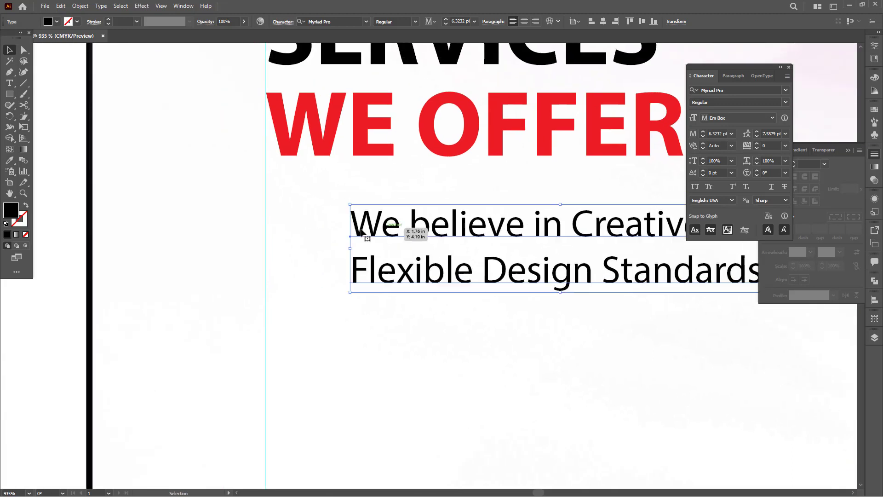
Draw an open check mark path about 0.09 in wide with the Pen tool, between the margin guide and the small tagline
left_click(9, 74)
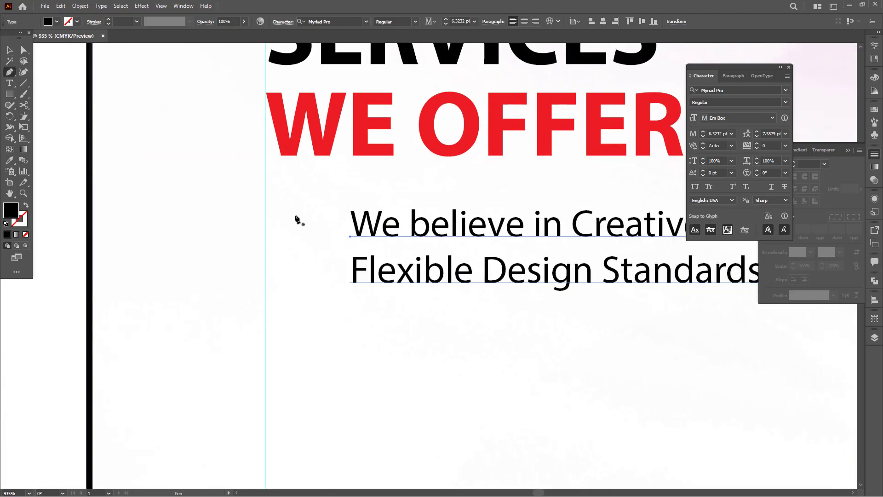
left_click(288, 209)
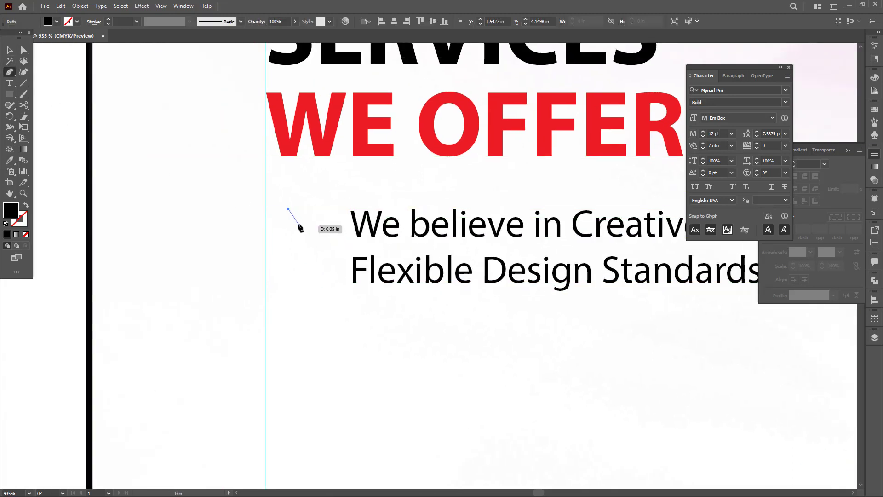
left_click(297, 223)
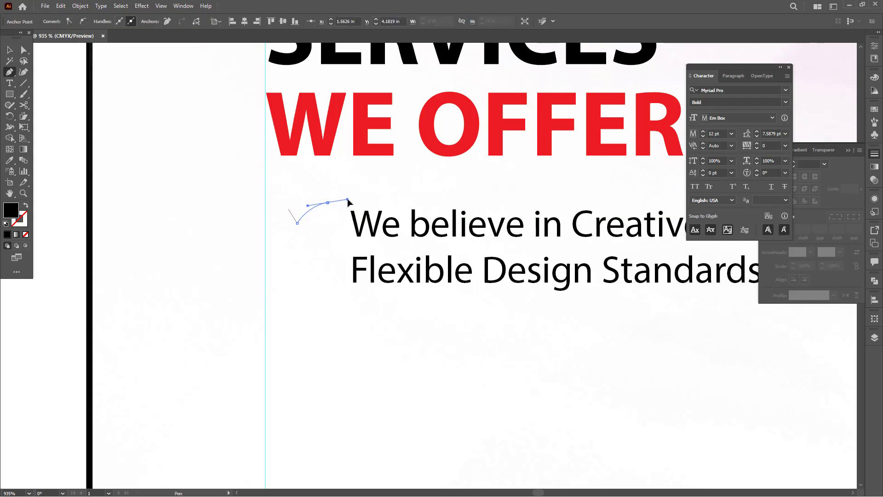
left_click_drag(348, 199, 347, 200)
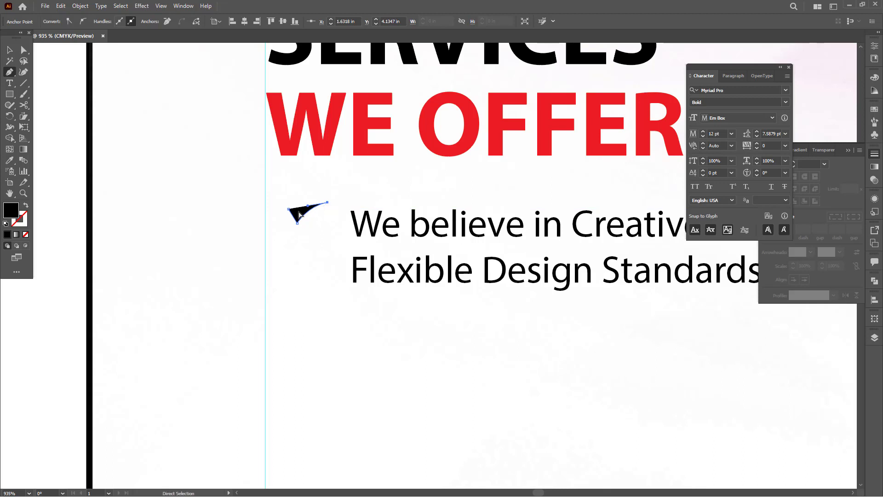
left_click(327, 203)
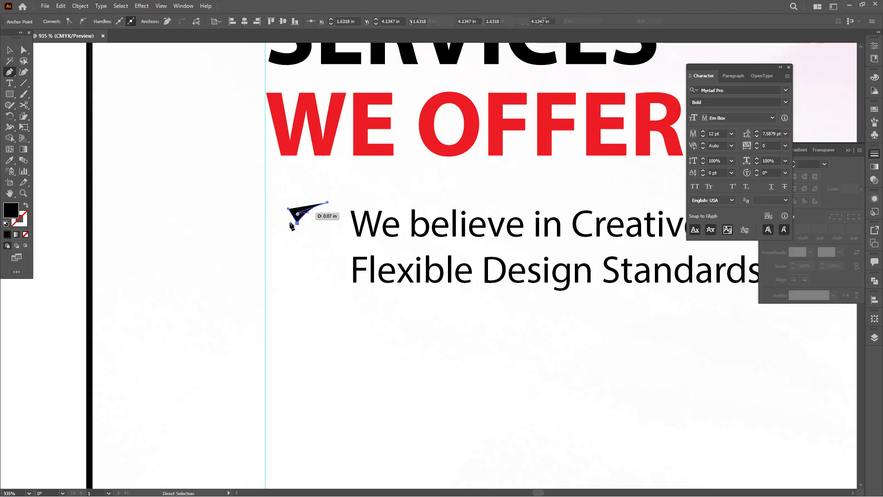
Remove the check mark's fill and give it a black 1 pt stroke
left_click(13, 49)
left_click(47, 22)
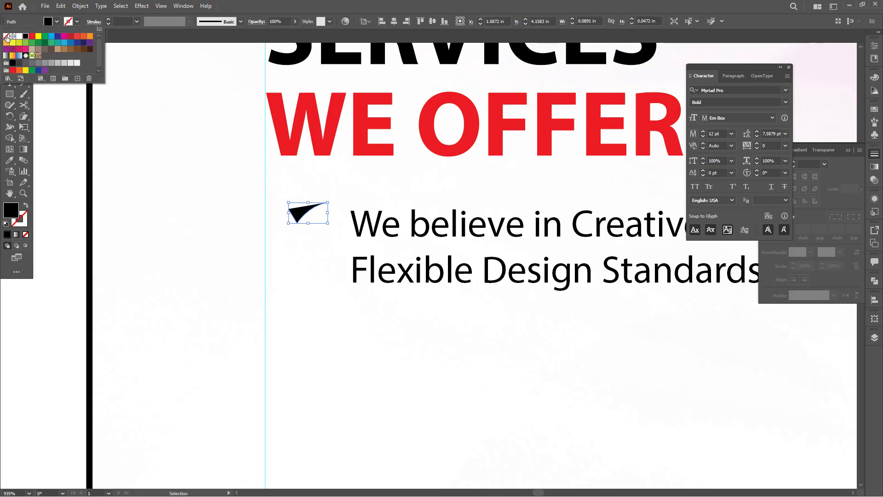
left_click(6, 37)
left_click(72, 21)
left_click(72, 21)
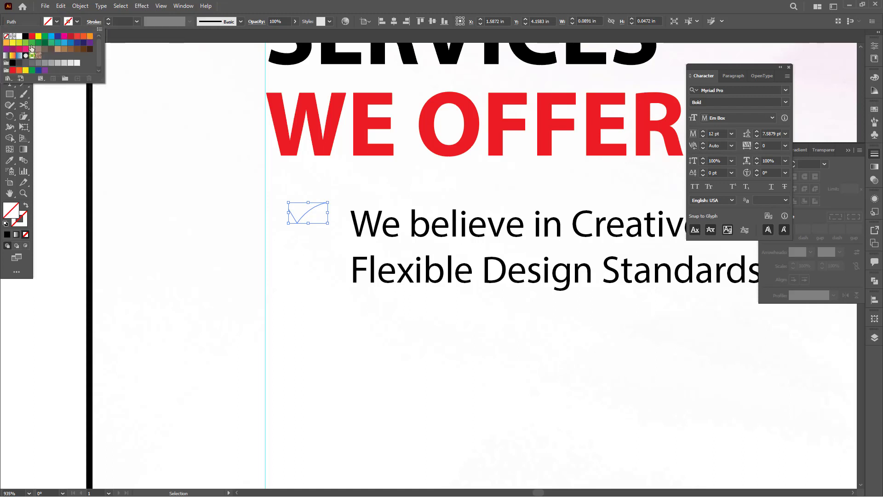
left_click(26, 37)
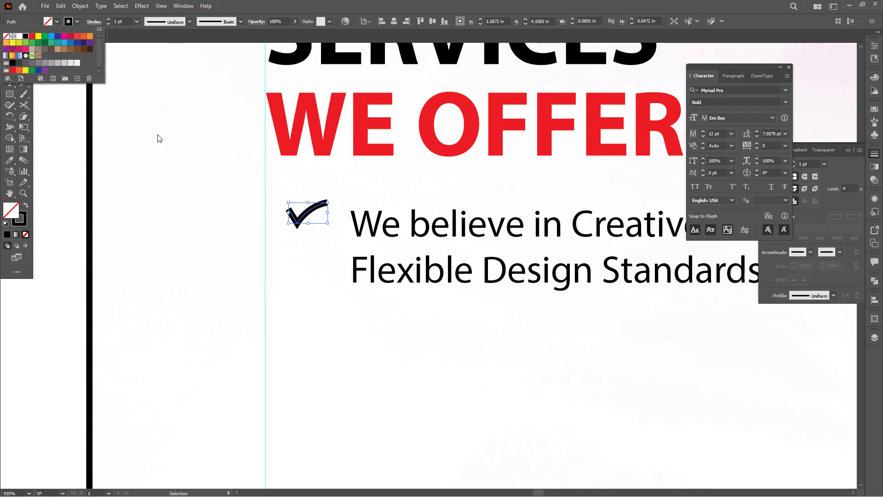
left_click(314, 211)
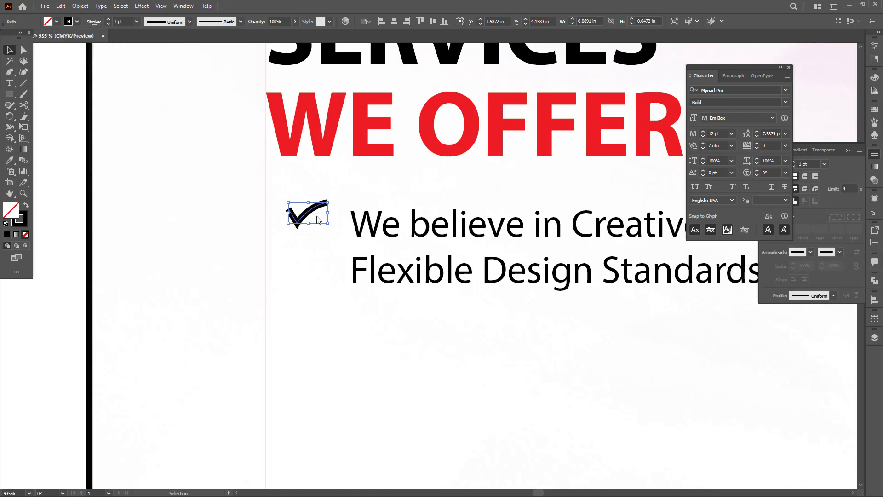
Delete the black-stroked open check mark beside the small tagline
left_click(336, 210)
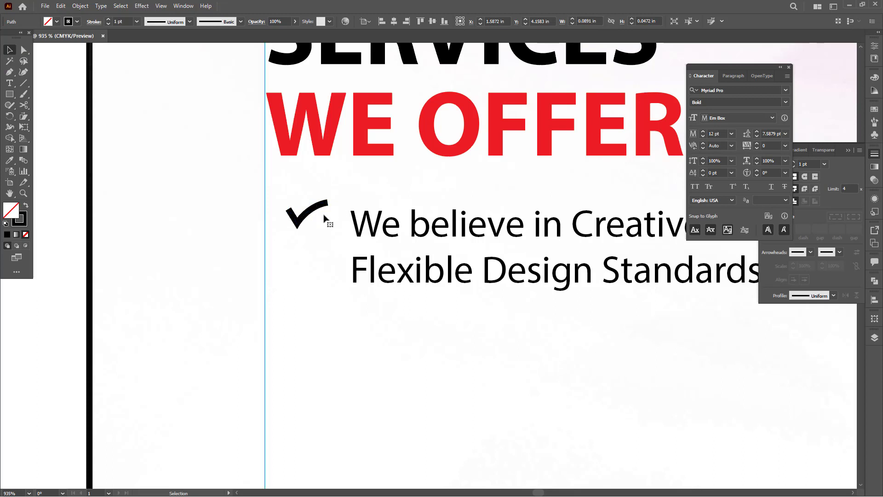
left_click(325, 206)
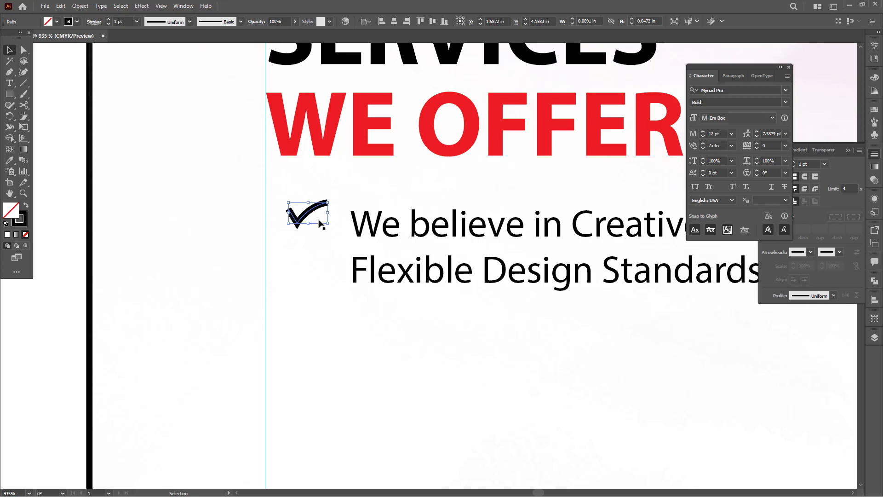
key("Delete")
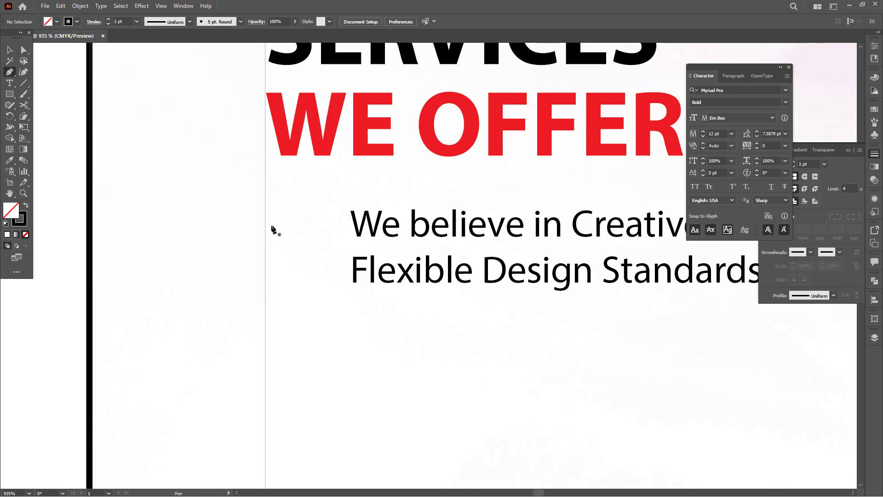
Draw a closed check mark outline about 0.13 in wide and 0.09 in high with the Pen tool, just before the small tagline
left_click(275, 217)
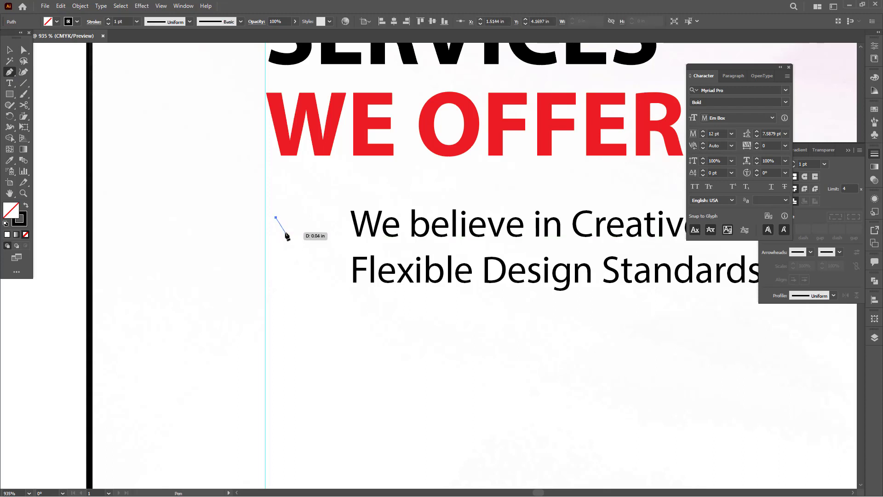
left_click(285, 232)
left_click(327, 208)
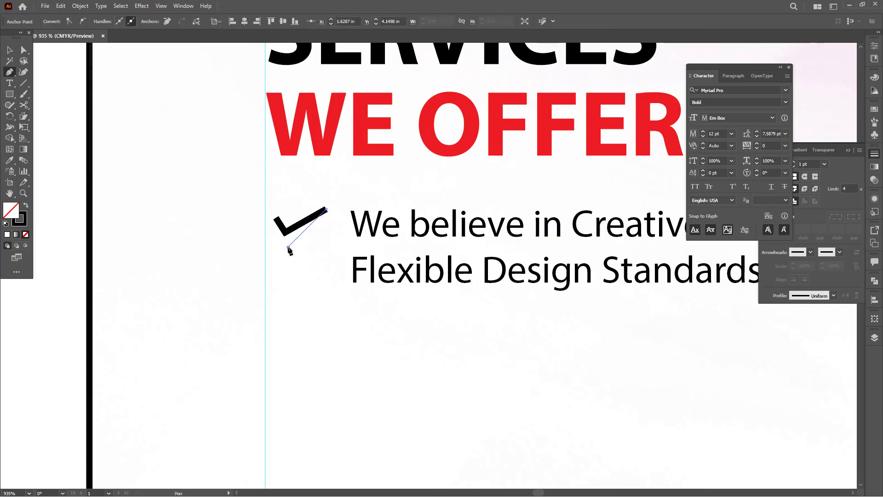
left_click(288, 249)
left_click(268, 214)
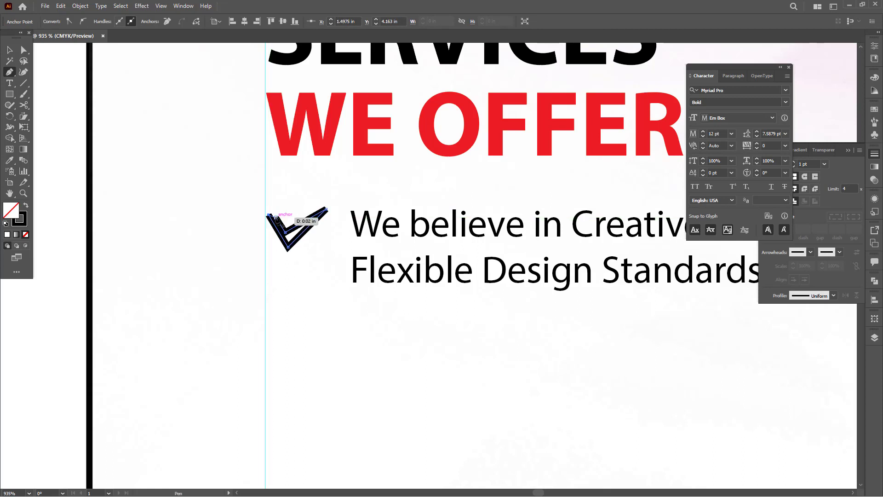
left_click(11, 51)
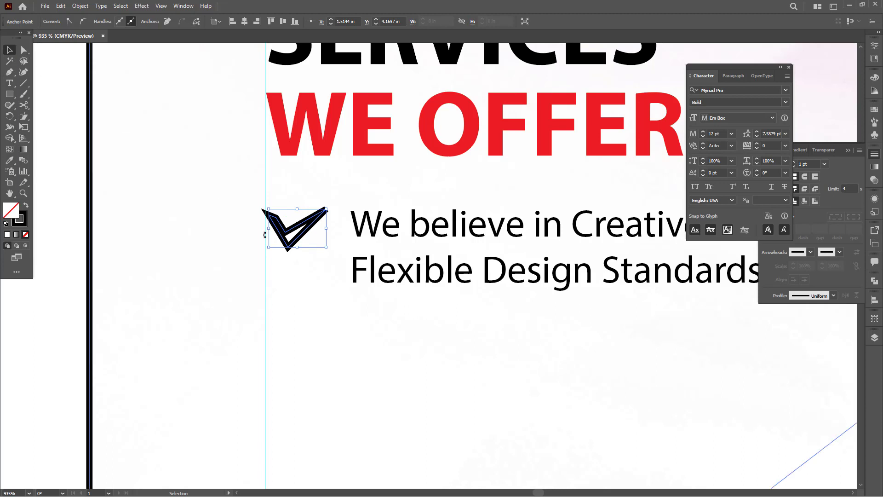
key("v")
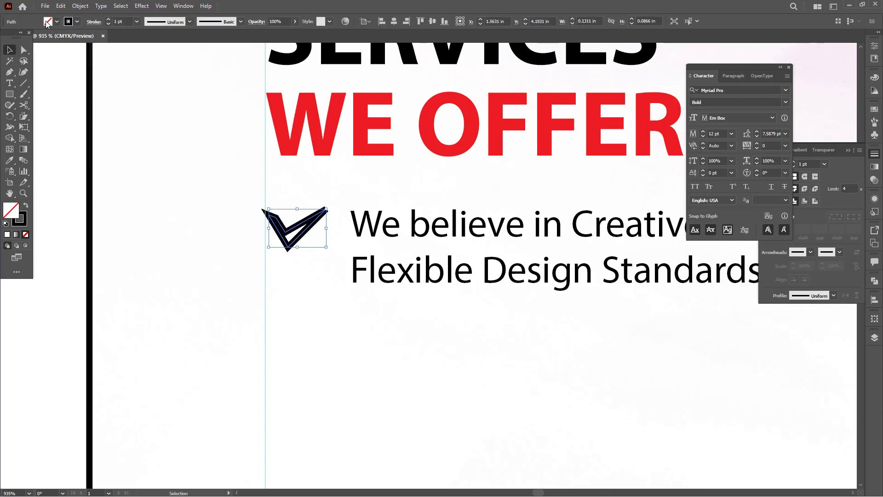
Give the closed check mark a black fill and remove its stroke
left_click(48, 22)
left_click(25, 36)
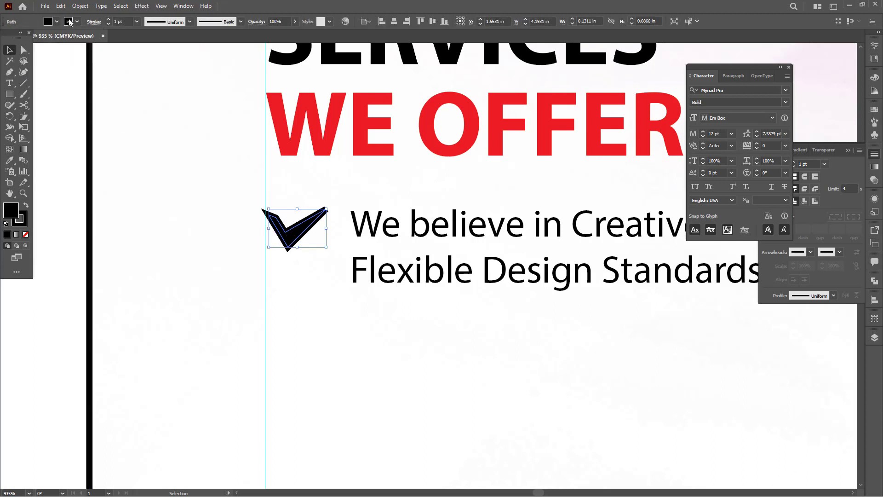
left_click(6, 35)
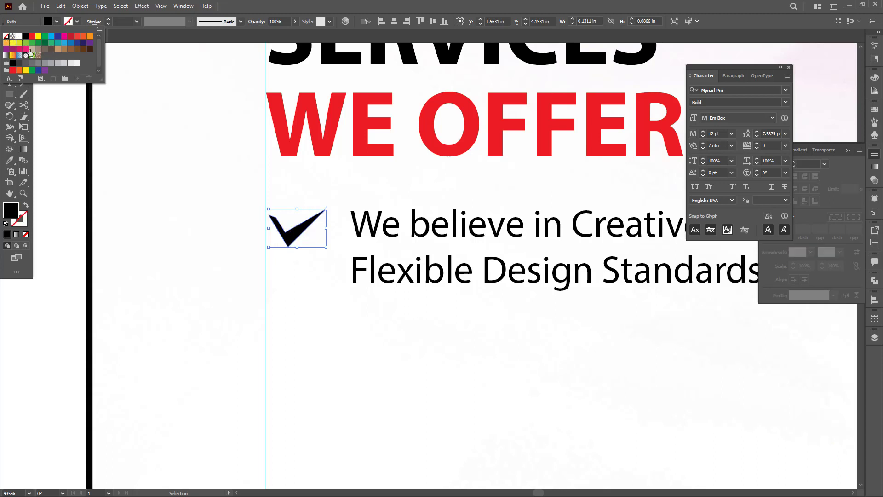
left_click(48, 115)
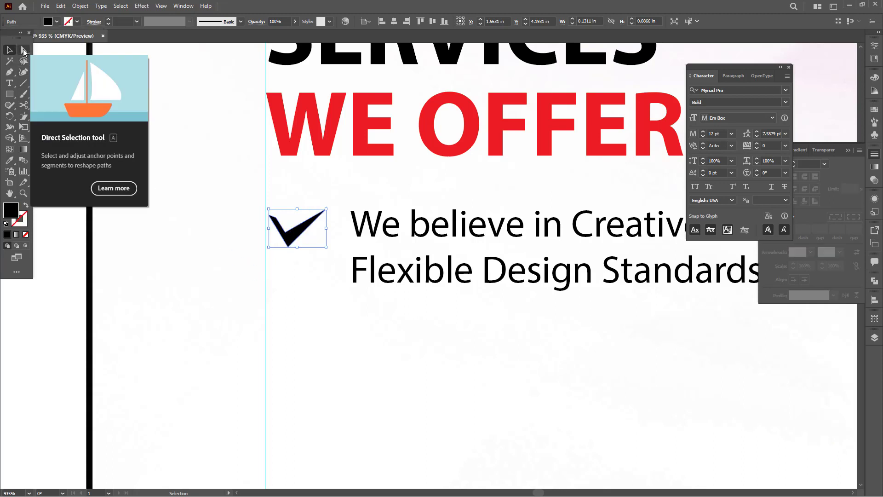
Shift the anchor at the check mark's inner corner slightly with the Direct Selection tool
left_click(23, 49)
left_click(267, 170)
left_click_drag(285, 237, 290, 236)
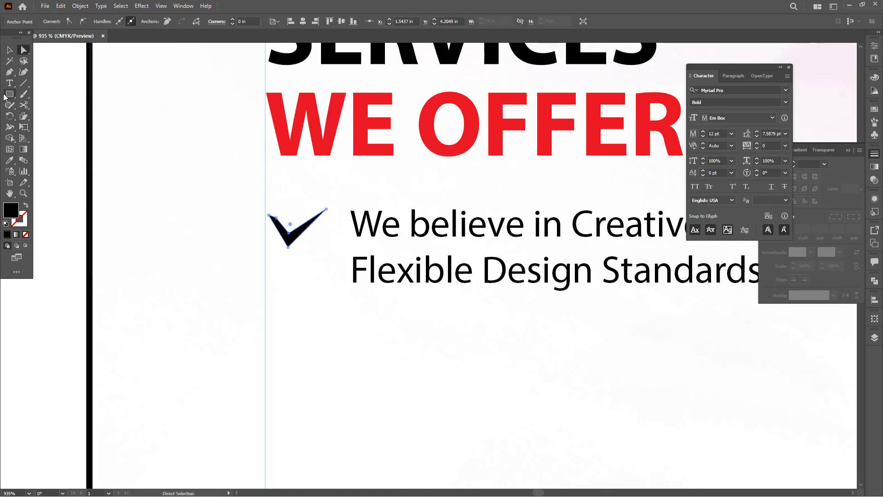
Bend both edges of the check mark's long arm into smooth arcs with the Curvature tool
left_click(23, 72)
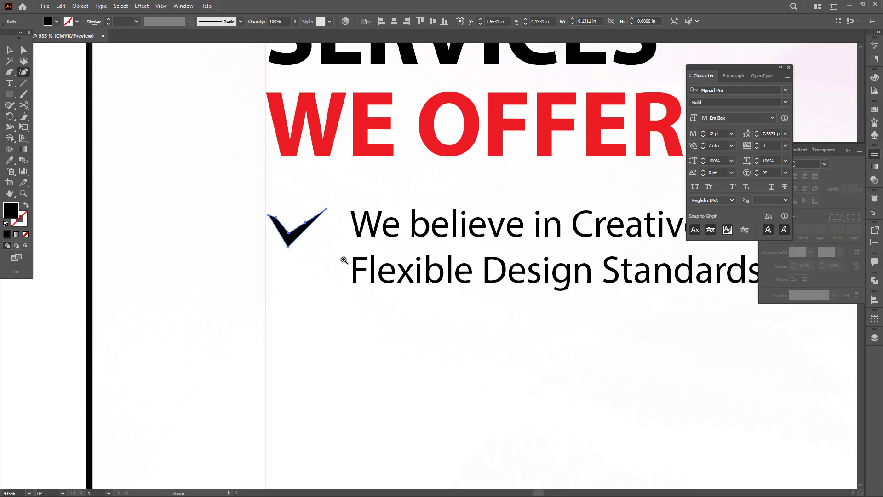
left_click_drag(344, 260, 399, 290)
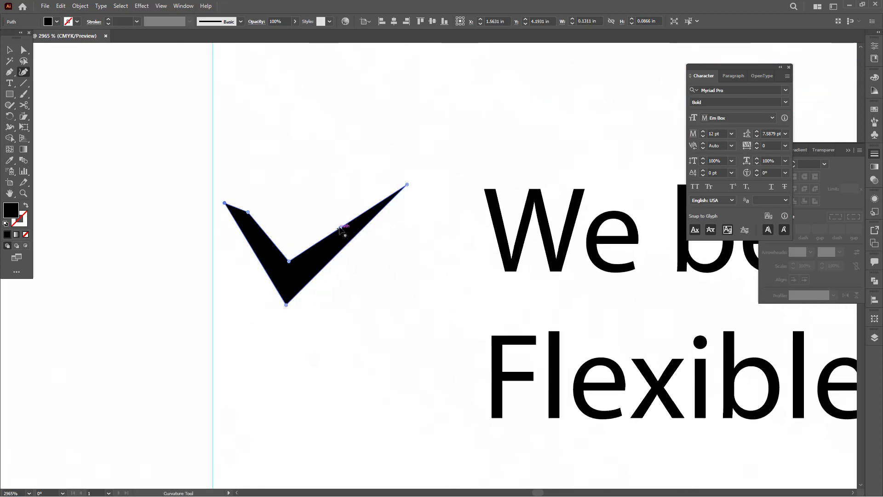
mouse_move(339, 228)
left_mouse_down()
mouse_move(332, 219)
mouse_move(348, 236)
mouse_move(341, 233)
left_mouse_up()
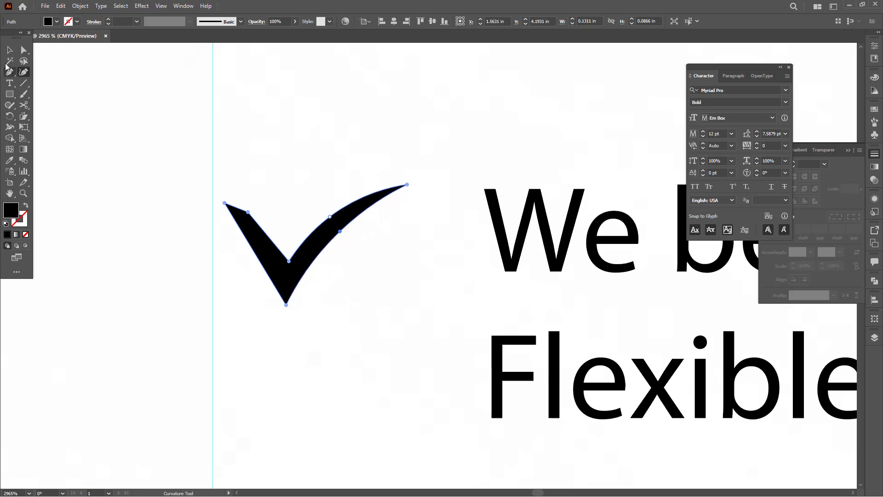
left_click(9, 51)
Shorten the check mark's short arm by moving its two end anchors inward, making the mark about 0.12 in wide
key("ctrl+minus")
key("ctrl+minus")
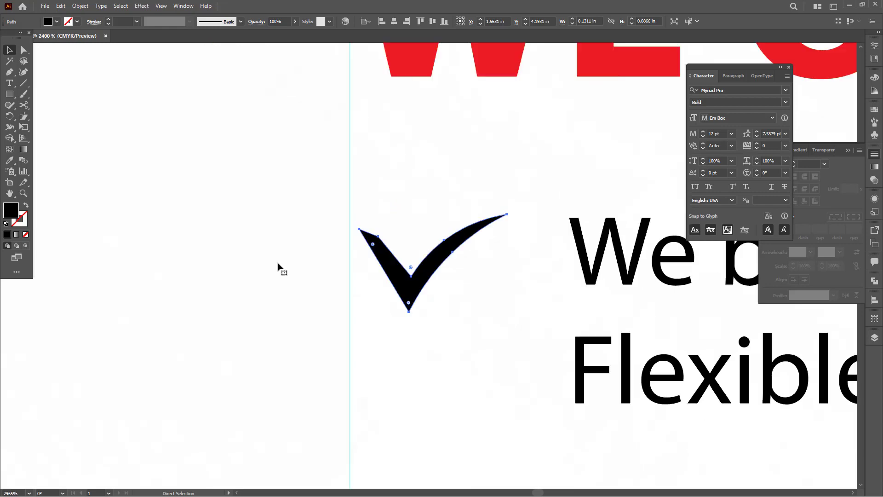
key("ctrl+minus")
left_click_drag(345, 277, 275, 275)
left_click_drag(359, 249, 499, 321)
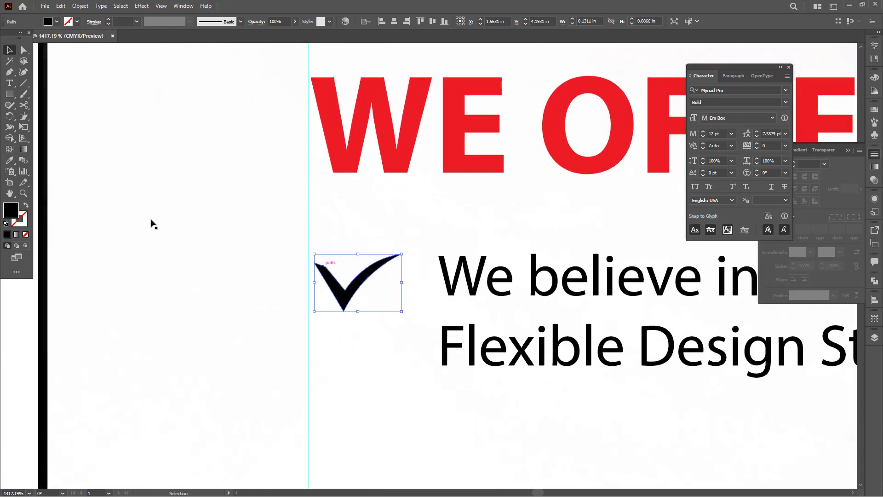
left_click(23, 49)
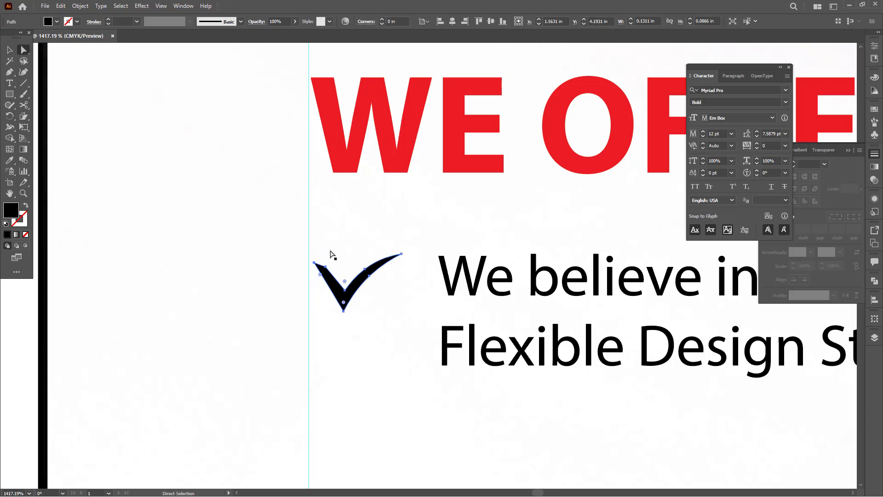
left_click(327, 271)
left_click(326, 267)
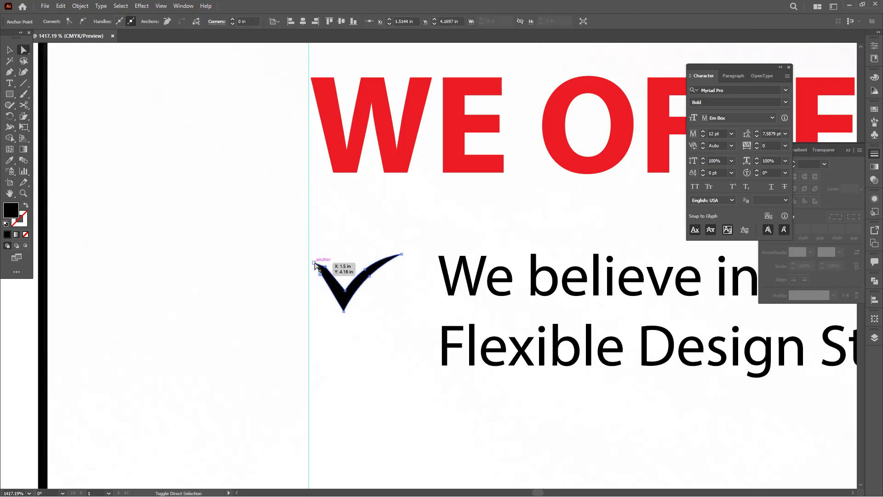
left_click(314, 263, "shift")
left_click_drag(315, 263, 324, 277)
left_click(9, 50)
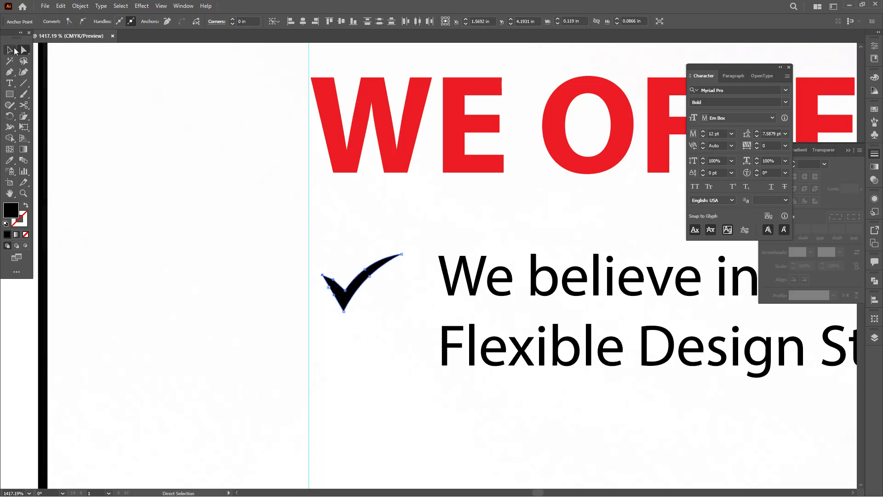
left_click(296, 260)
left_click(341, 300)
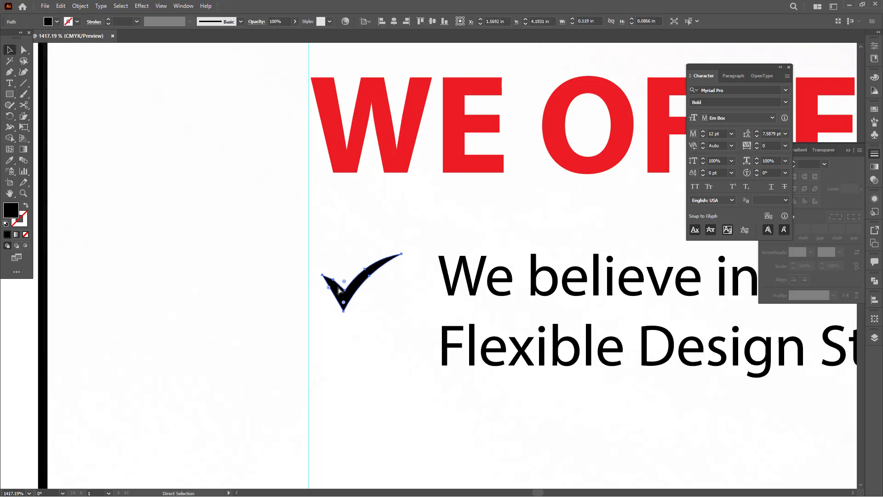
Scale the check mark down to about 0.08 in wide and move the small tagline closer to it
key("ctrl+minus")
key("ctrl+minus")
left_click_drag(518, 269, 499, 266)
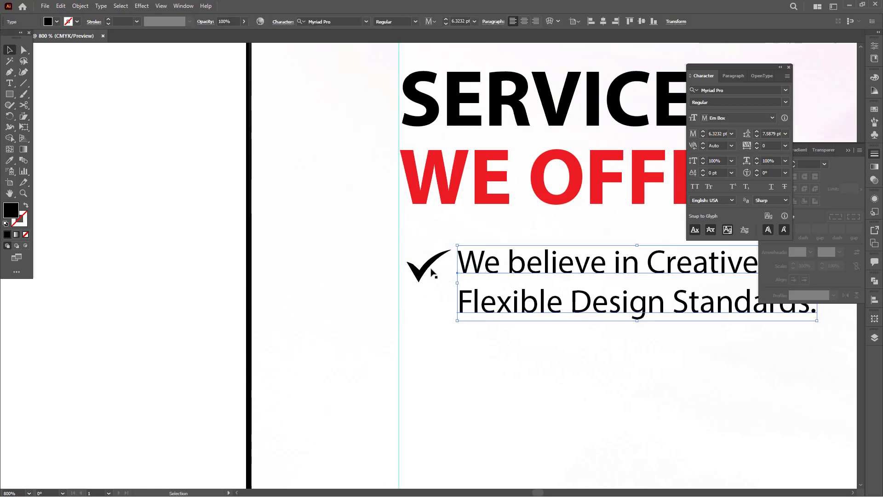
left_click(427, 269)
mouse_move(406, 266)
left_mouse_down()
mouse_move(441, 262)
mouse_move(416, 268)
left_mouse_up()
left_click_drag(476, 262, 465, 262)
Repeat "We believe in Creative & Flexible Design Standards." five more times on new lines in the tagline's text block
key("ctrl+minus")
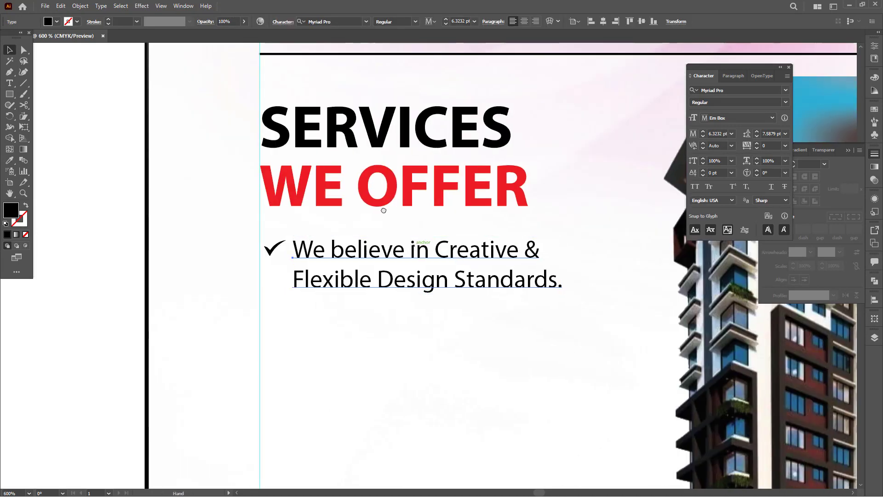
left_click_drag(411, 239, 380, 201)
left_click_drag(382, 257, 374, 212)
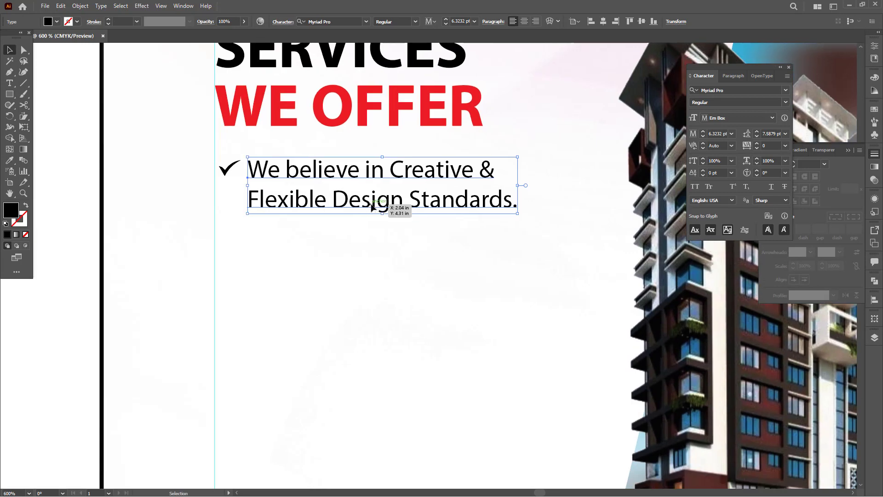
double_click(373, 201)
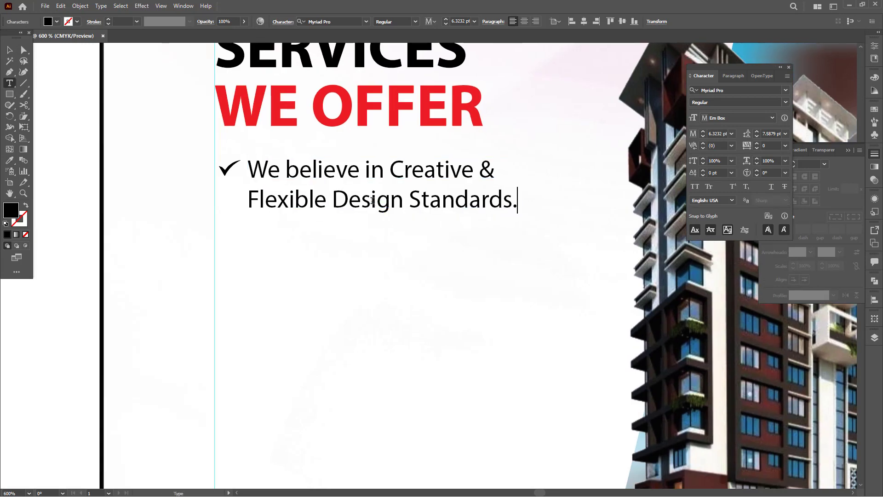
key("Return")
type("We believe in Creative & Flexible Design Standards.")
key("Return")
type("We believe in Creative & Flexible Design Standards.")
key("Return")
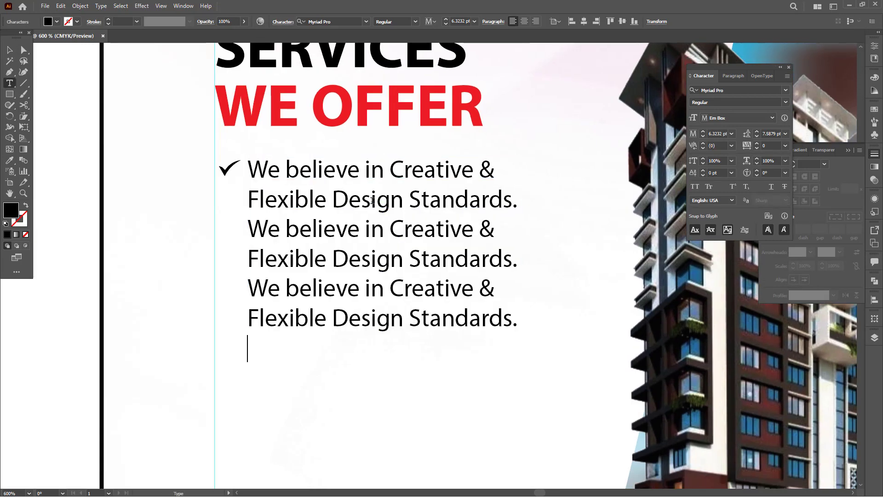
type("We believe in Creative & Flexible Design Standards.")
key("Return")
type("We believe in Creative & Flexible Design Standards.")
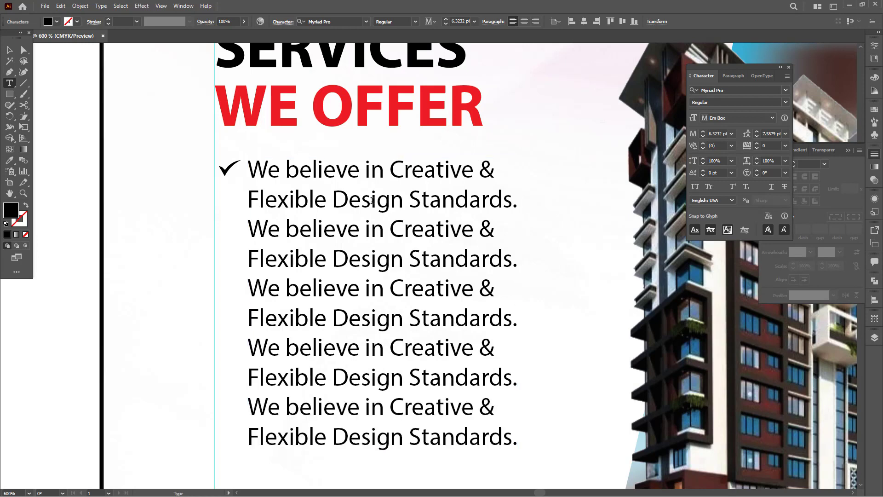
key("Return")
type("We believe in Creative & Flexible Design Standards.")
key("ctrl+minus")
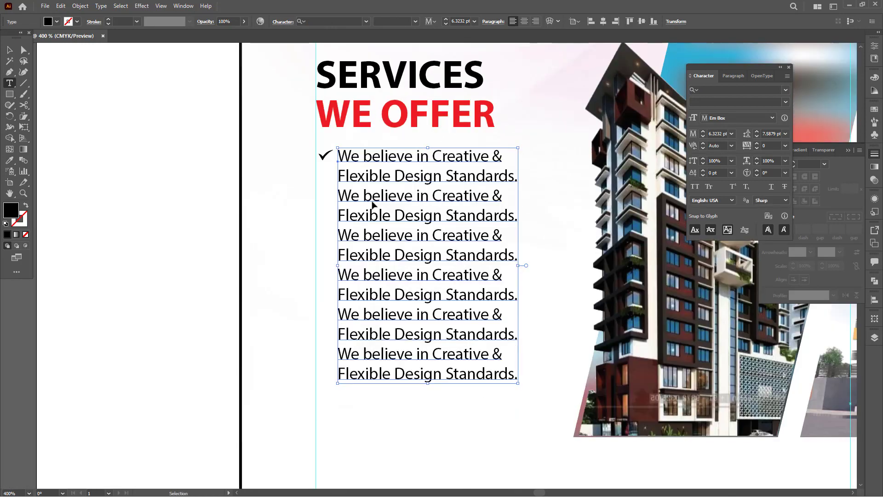
key("Escape")
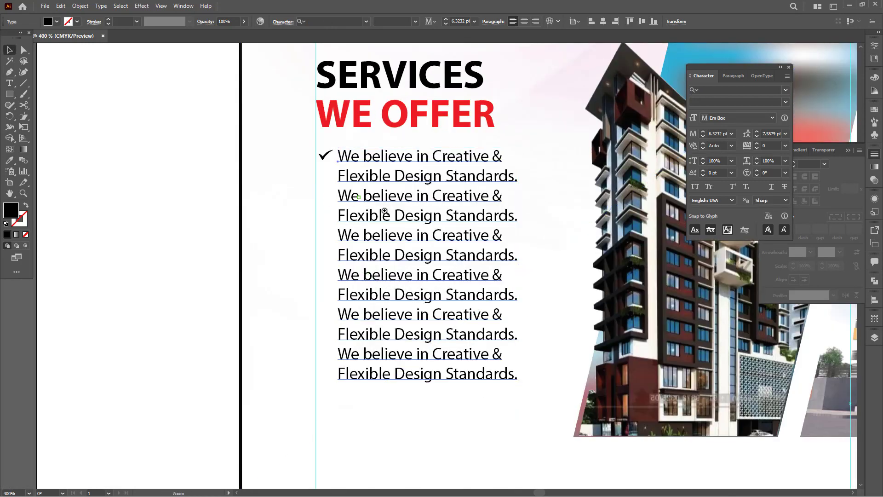
Move the check mark closer to the first text line and place a copy directly below it beside the second line
scroll(359, 198, "up", 4)
left_click(295, 129)
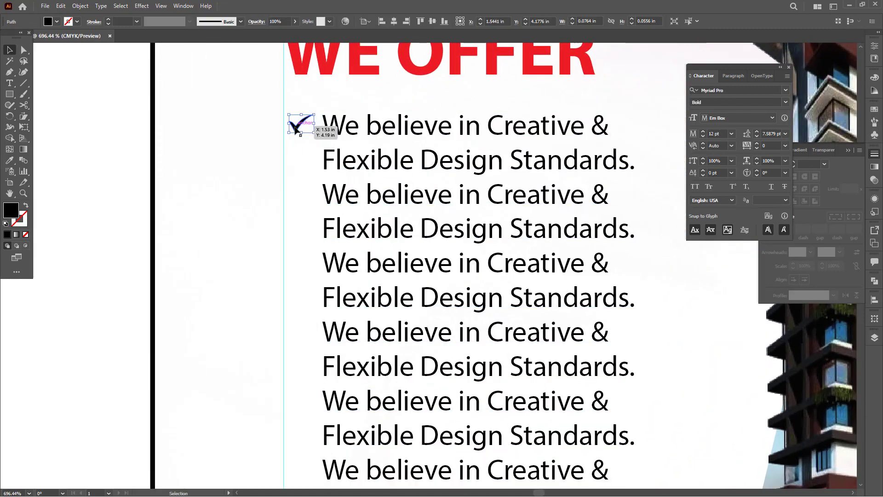
key("ctrl+space")
left_click_drag(280, 131, 336, 155)
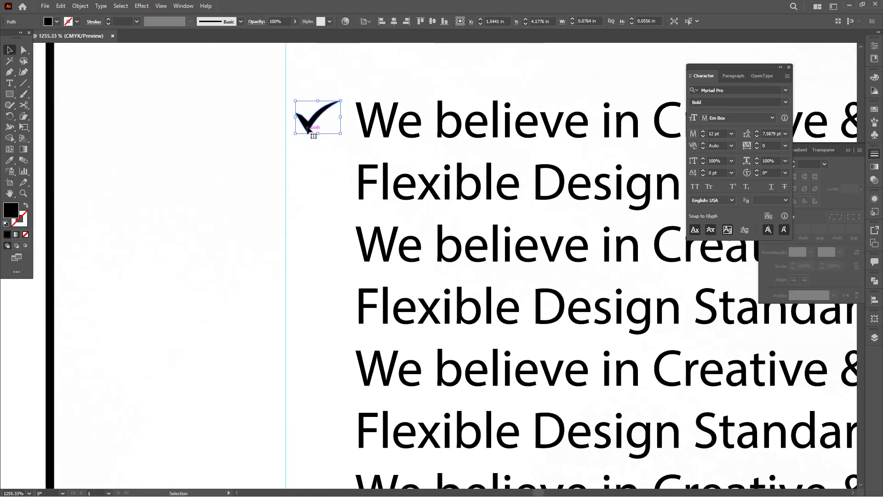
left_click_drag(306, 128, 163, 79)
key("ctrl+minus")
key("ctrl+minus")
left_click_drag(544, 270, 405, 121)
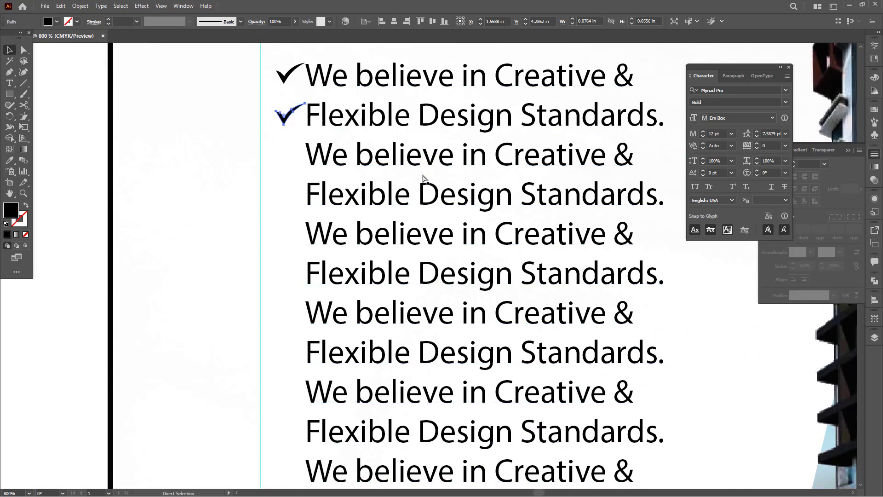
Repeat the check mark duplication downward until every remaining line of the text block has its own check mark
key("ctrl+d")
key("ctrl+d")
key("ctrl+d")
key("ctrl+d")
key("ctrl+d")
key("ctrl+d")
key("ctrl+d")
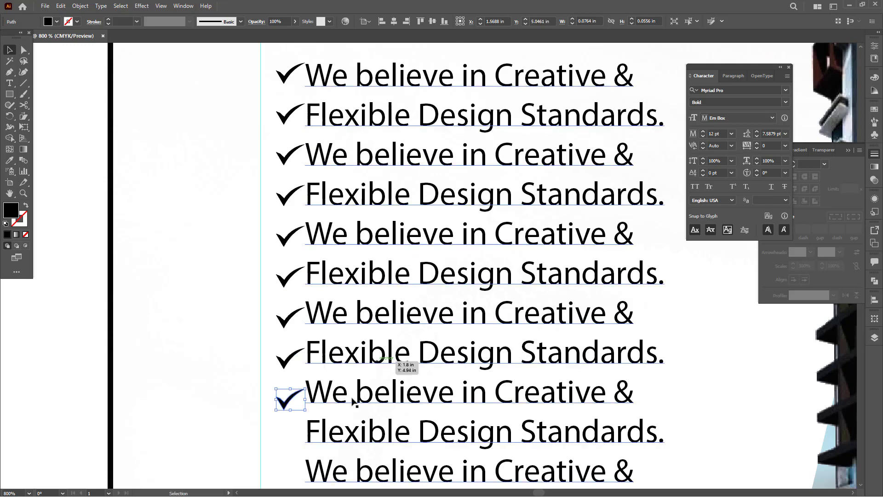
left_click_drag(354, 398, 398, 216)
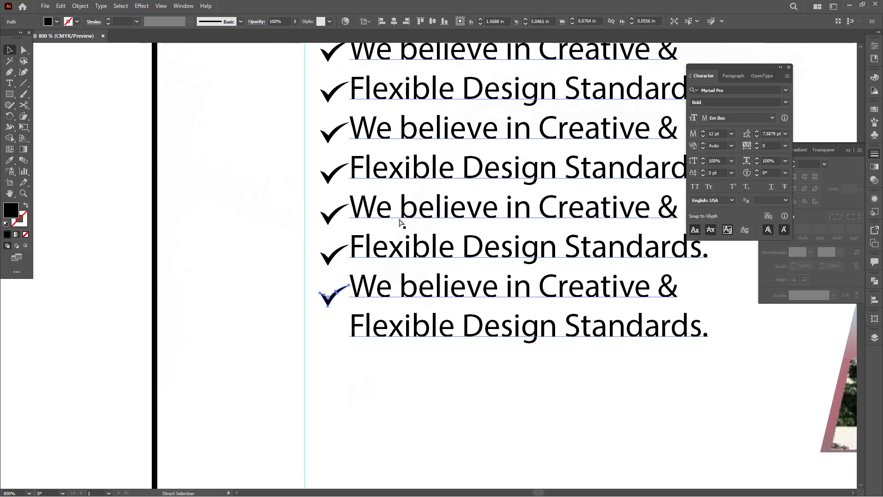
key("ctrl+d")
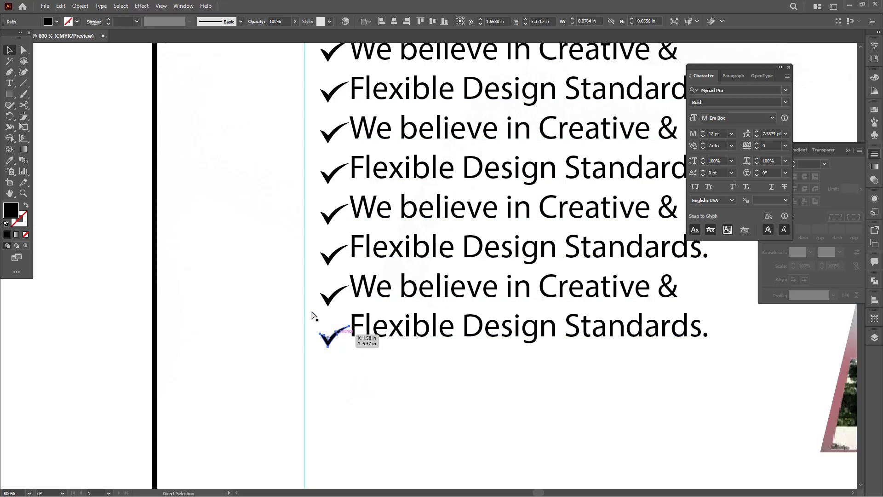
scroll(312, 315, "up", 5)
key("v")
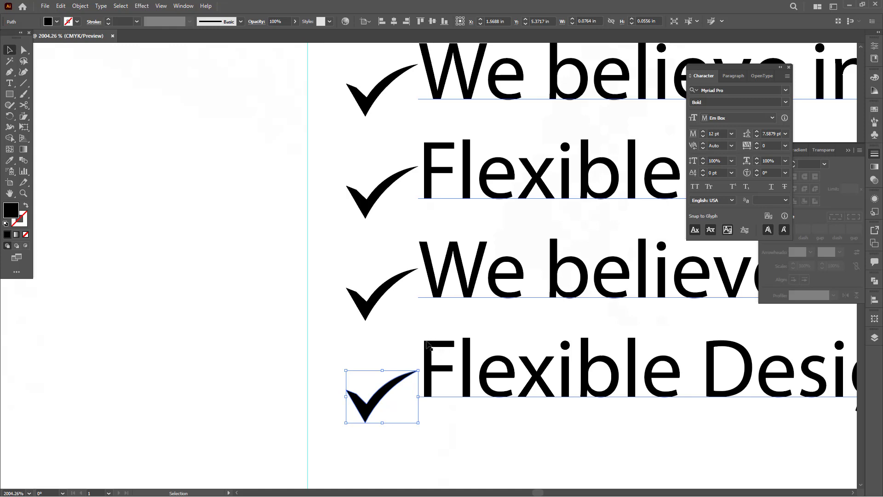
key("a")
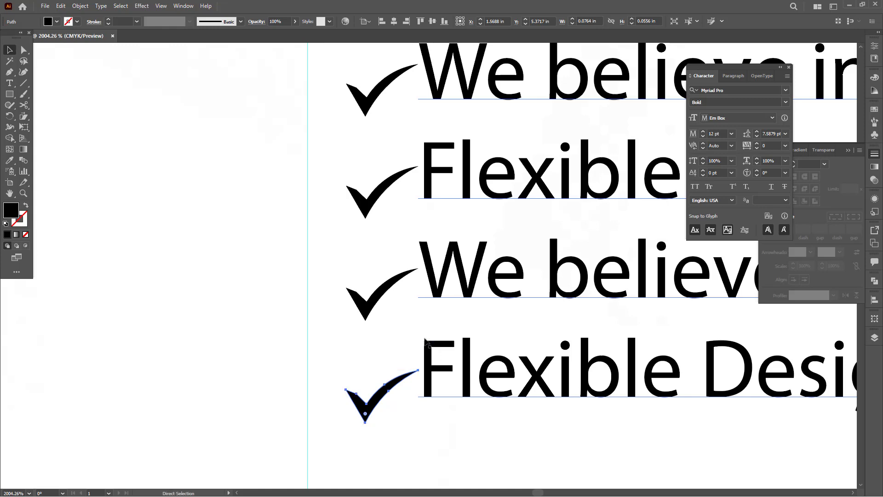
scroll(423, 341, "down", 5)
scroll(424, 341, "down", 4)
key("v")
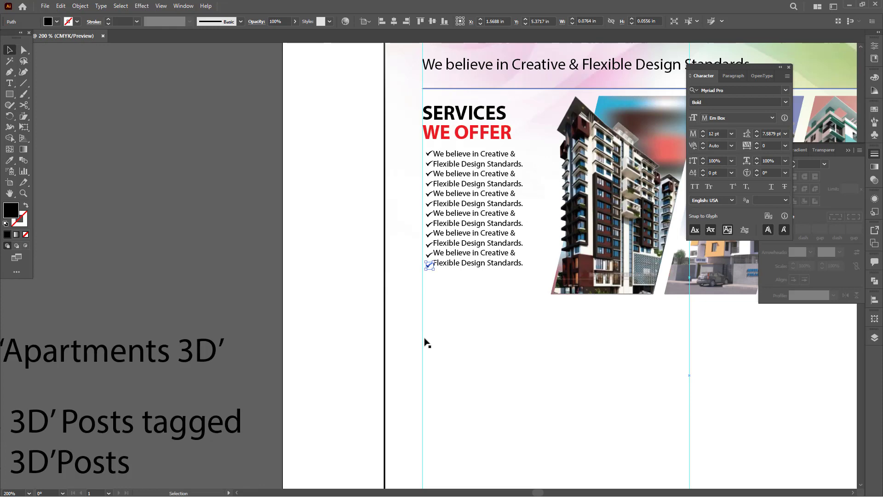
left_click_drag(422, 354, 400, 280)
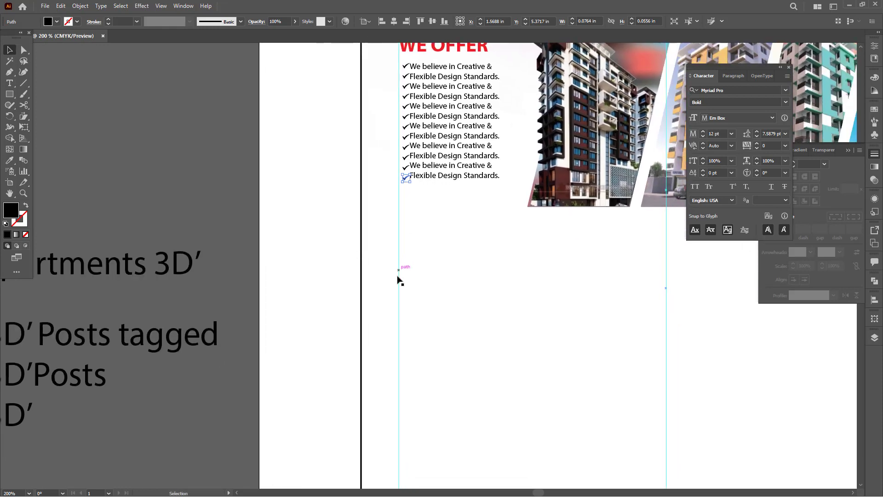
left_click_drag(427, 242, 390, 272)
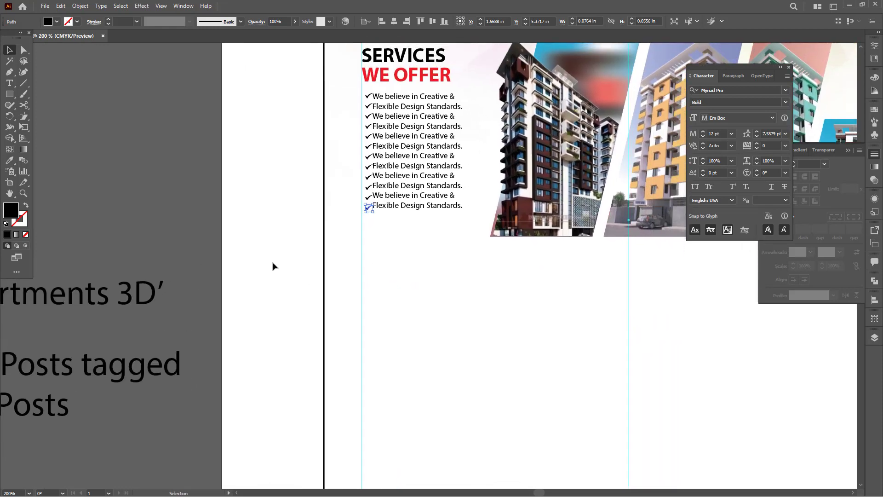
key("ctrl+minus")
key("ctrl+minus")
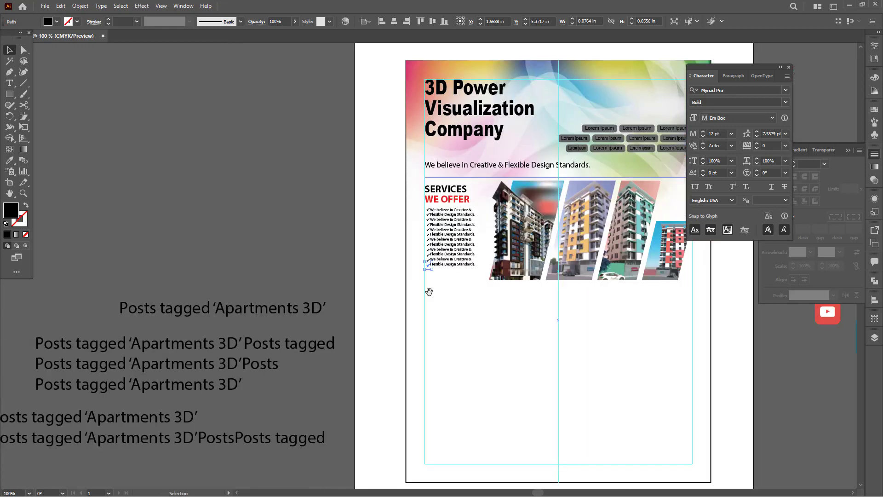
left_click_drag(429, 292, 390, 292)
left_click(418, 307)
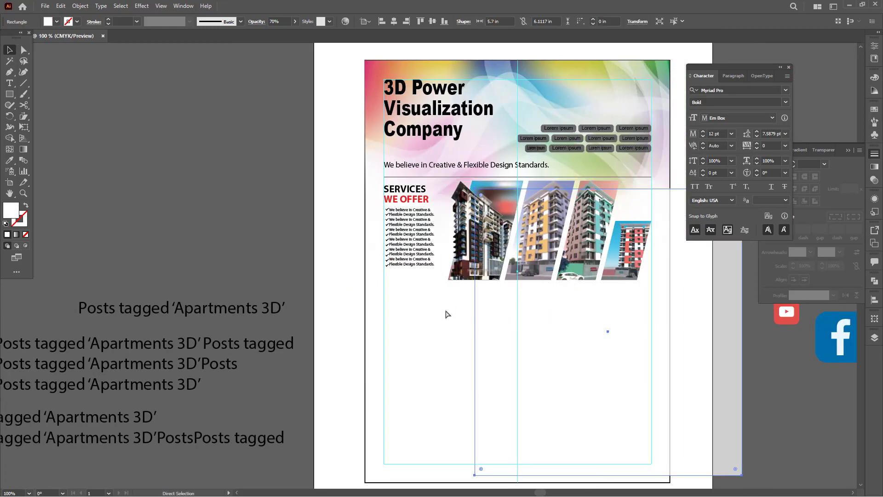
mouse_move(366, 288)
left_mouse_down()
mouse_move(329, 292)
mouse_move(374, 283)
left_mouse_up()
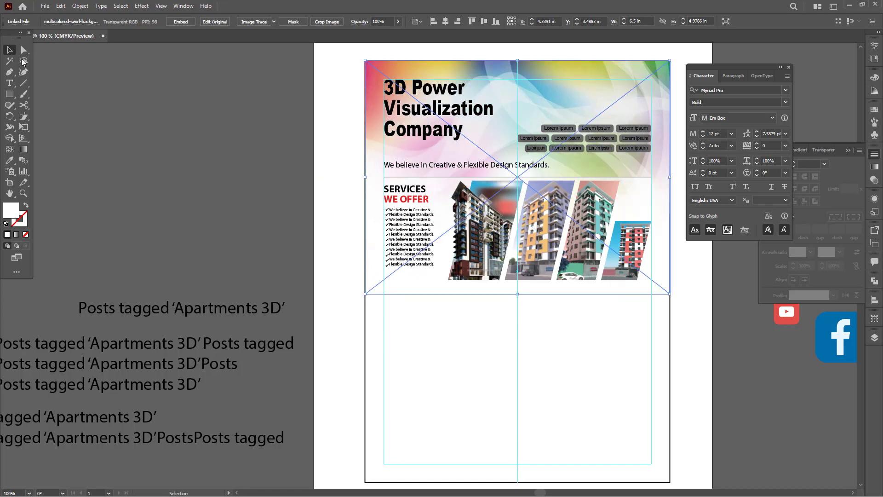
left_click_drag(333, 267, 380, 304)
left_click_drag(333, 282, 476, 352)
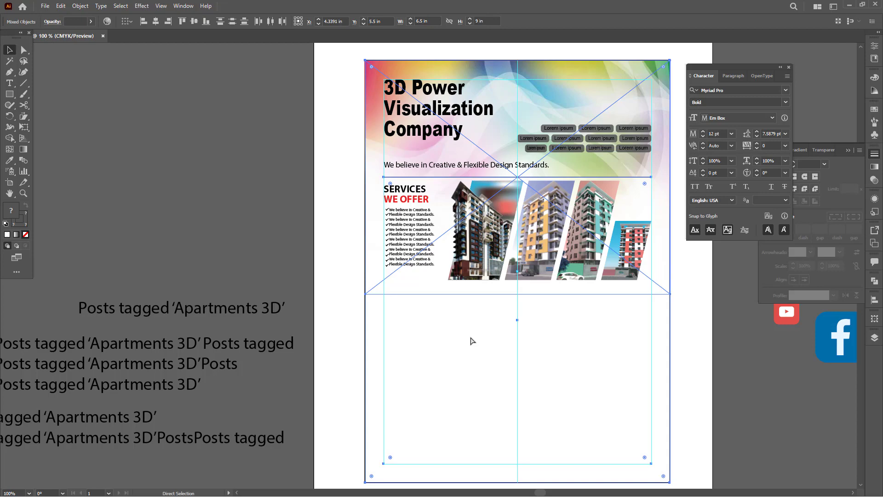
key("ctrl+shift+a")
key("z")
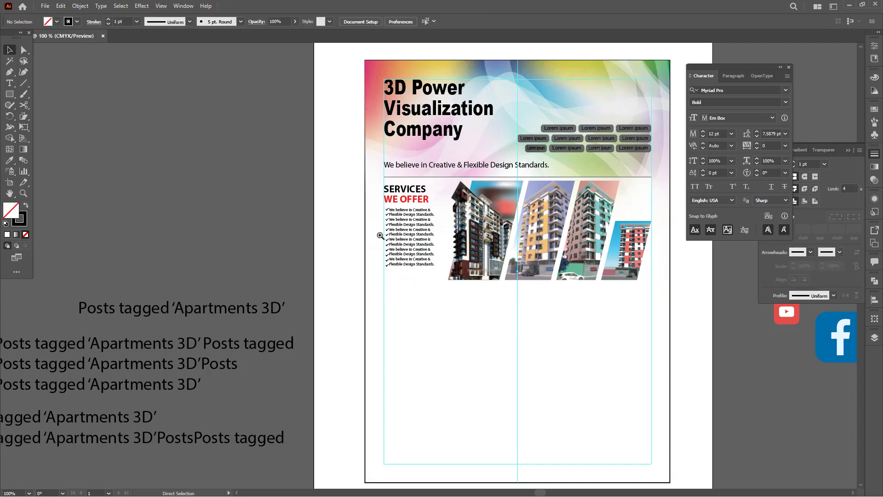
Raise the lowest check mark so it lines up with the last text line of the services list
left_click_drag(380, 232, 624, 372)
left_click_drag(464, 394, 455, 340)
left_click(433, 353)
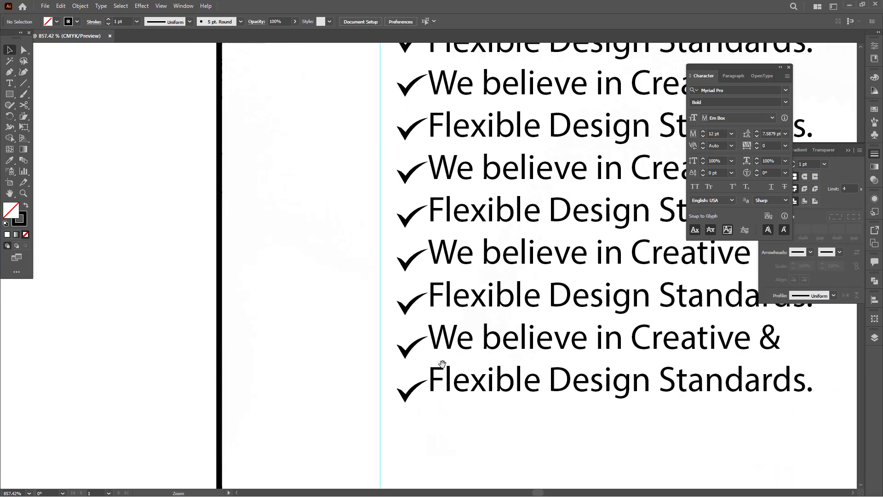
left_click_drag(404, 394, 404, 389)
Select the whole column of check marks and distribute them evenly in the vertical direction
key("ctrl+minus")
key("ctrl+minus")
left_click_drag(424, 304, 373, 401)
left_click_drag(361, 144, 375, 380)
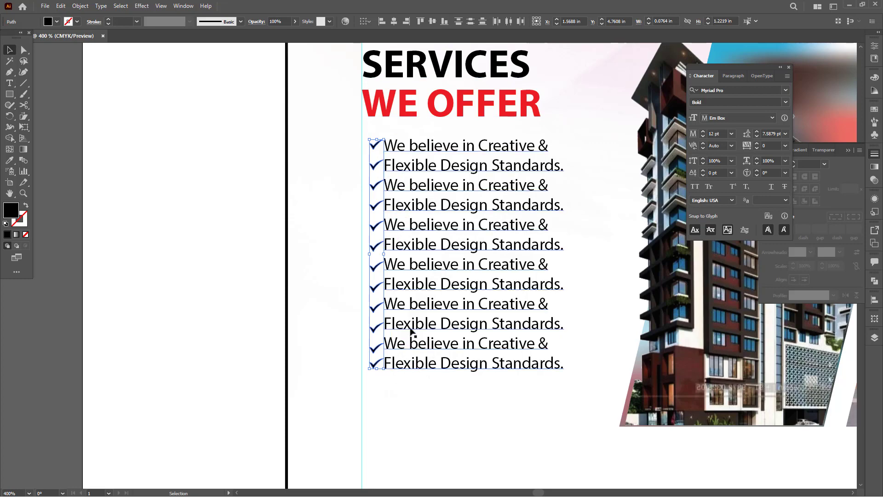
left_click(470, 21)
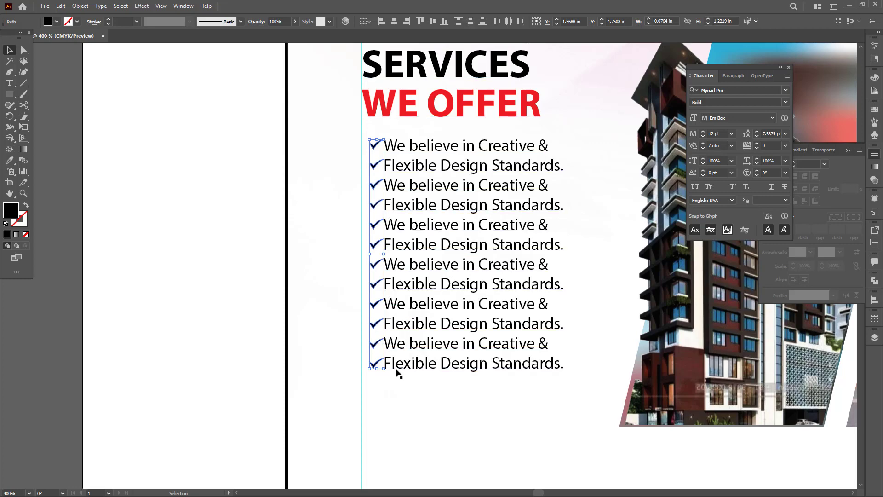
Nudge the column of check marks left toward the margin guide, leaving a gap before the text
scroll(401, 370, "up", 4)
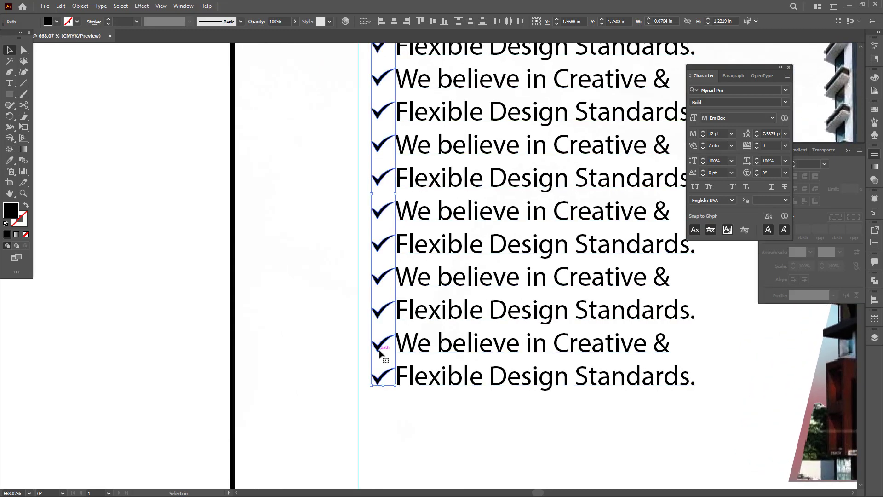
key("Left")
key("Left")
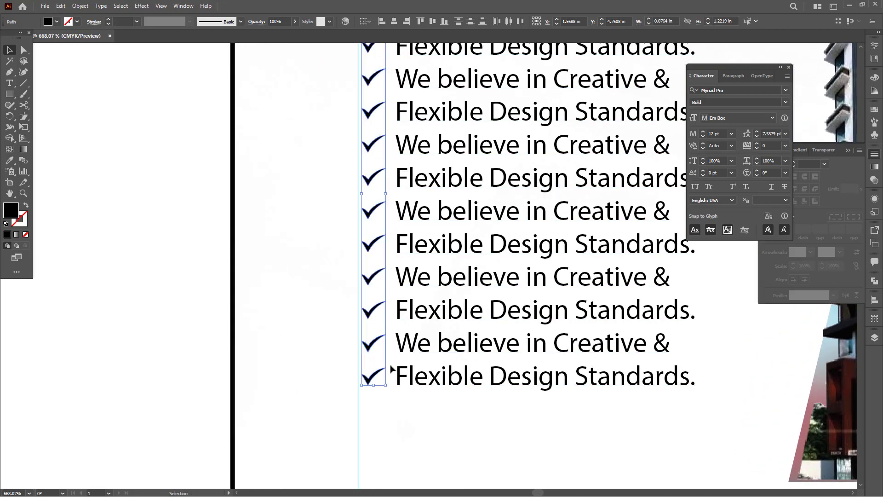
key("Left")
Recolor all the check marks with the red sampled from the "WE OFFER" heading using the Eyedropper, and deselect them
scroll(391, 370, "down", 4)
left_click_drag(483, 291, 428, 284)
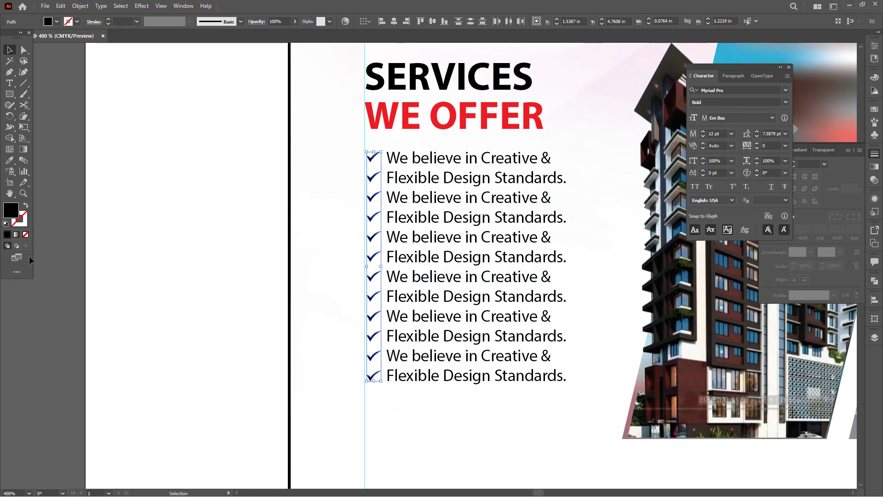
left_click(10, 161)
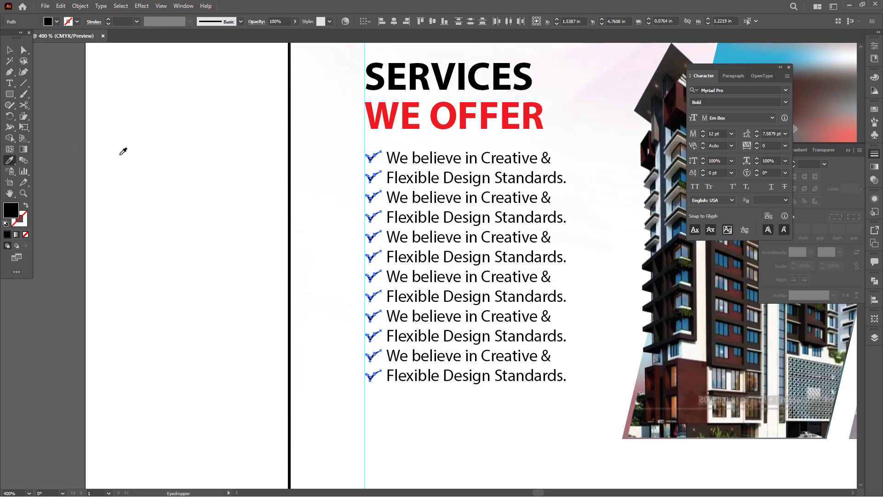
left_click(389, 119)
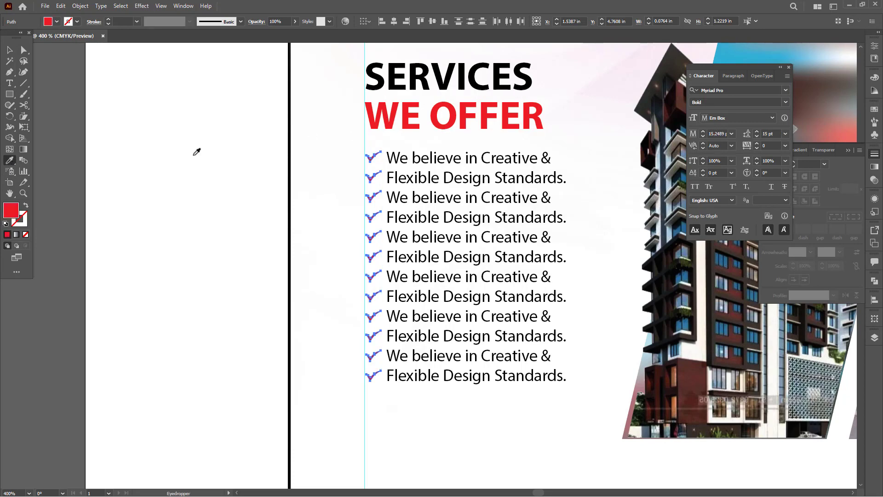
left_click(10, 49)
left_click(180, 171)
Draw a red rectangle about 5.7 in wide and 0.52 in high between the margin guides, across the bottom of the building images
key("ctrl+minus")
key("ctrl+minus")
key("ctrl+minus")
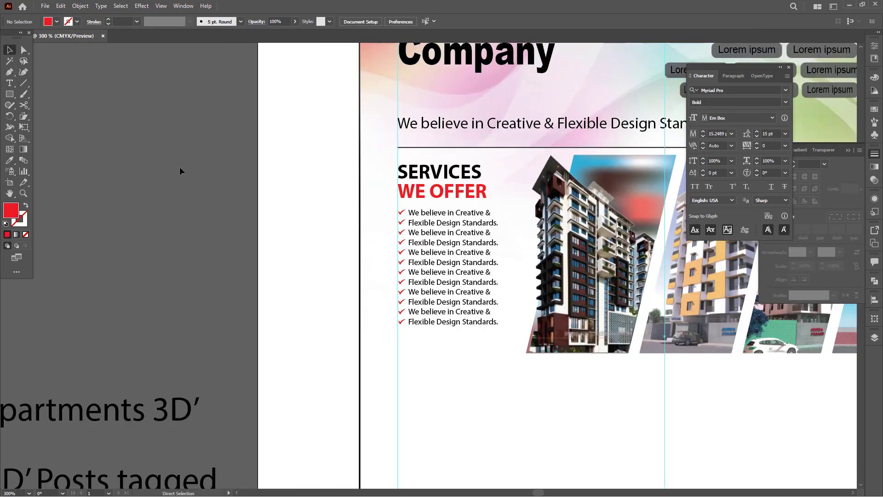
left_click_drag(394, 249, 354, 233)
left_click_drag(371, 286, 375, 287)
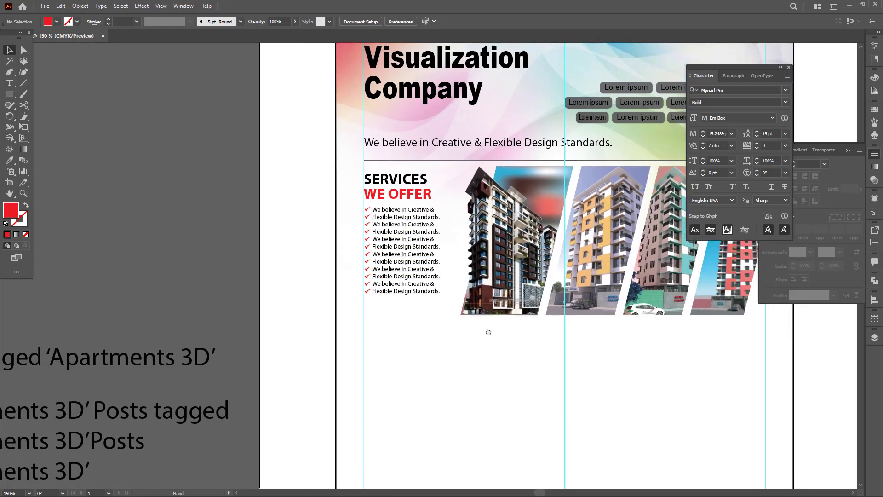
left_click_drag(496, 338, 460, 306)
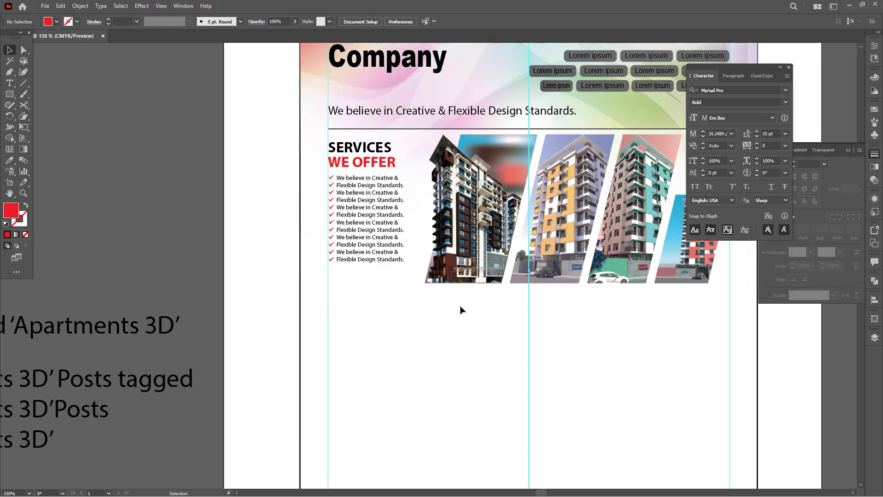
left_click_drag(431, 296, 357, 243)
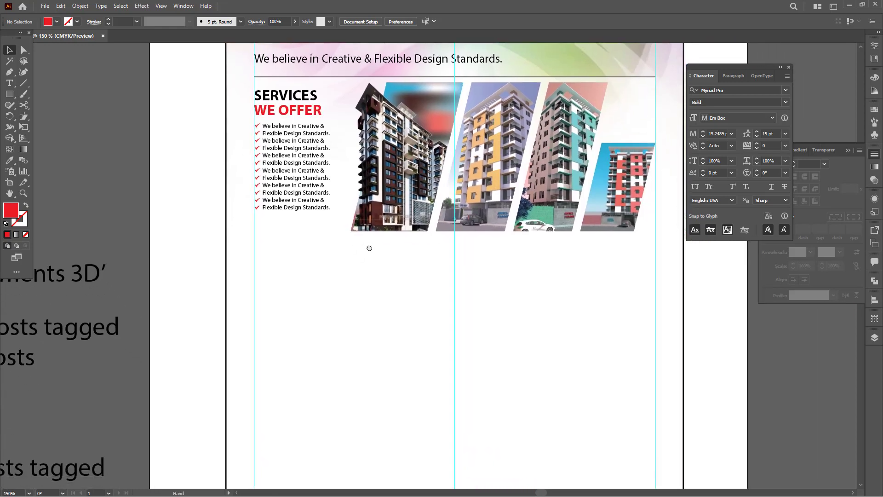
left_click(9, 94)
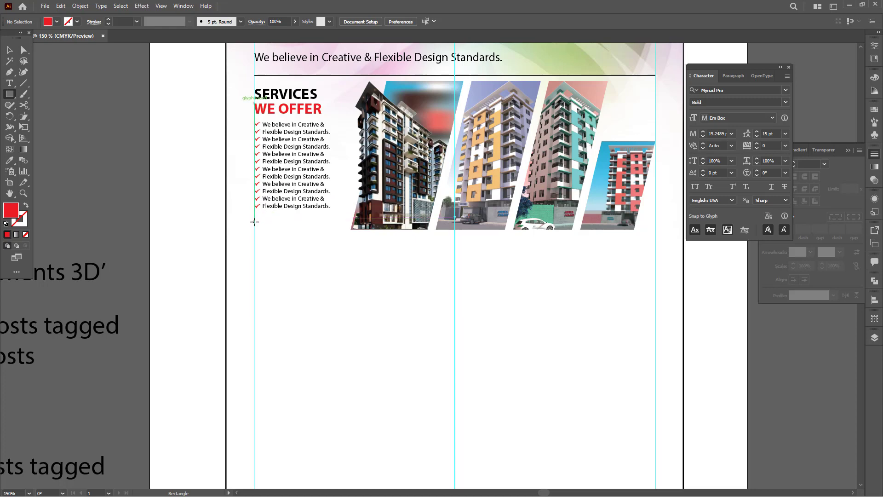
mouse_move(254, 221)
left_mouse_down()
mouse_move(366, 239)
mouse_move(656, 258)
left_mouse_up()
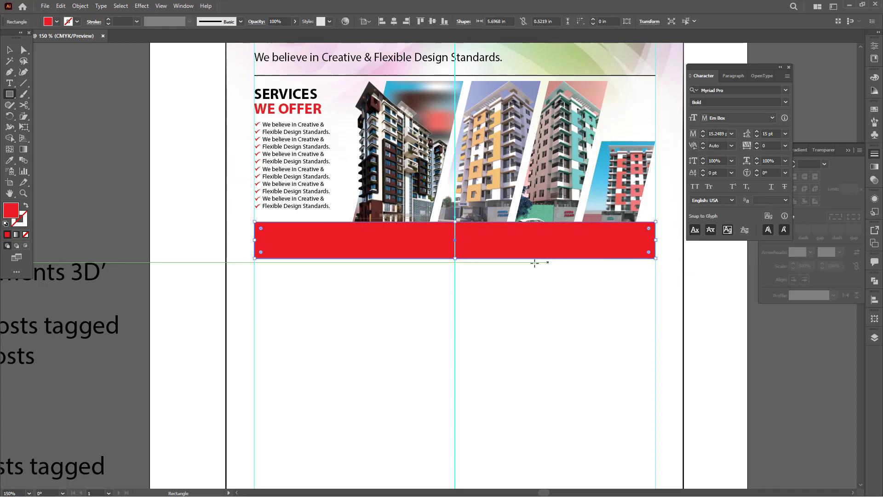
key("v")
Fill the flyer's 6.5 × 9 in outer rectangle with a pale cream of C 0, M 3, Y 9, K 0
key("ctrl+minus")
key("space")
left_click_drag(488, 304, 476, 278)
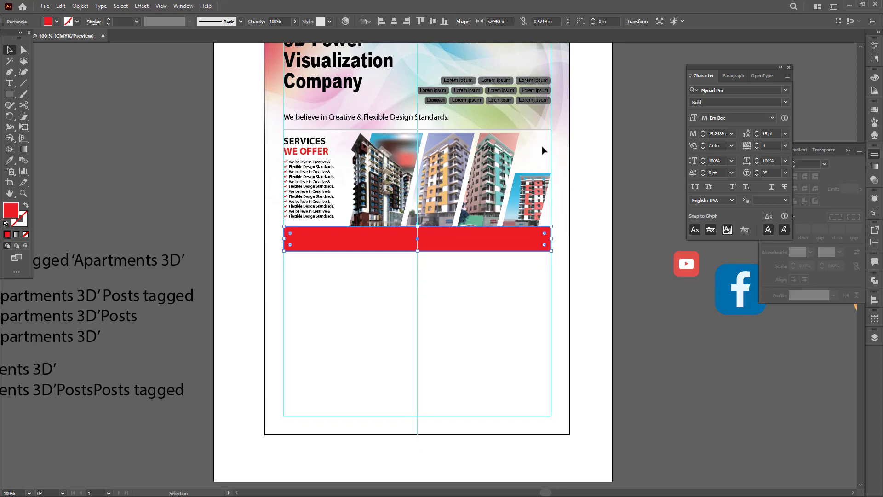
left_click(578, 199)
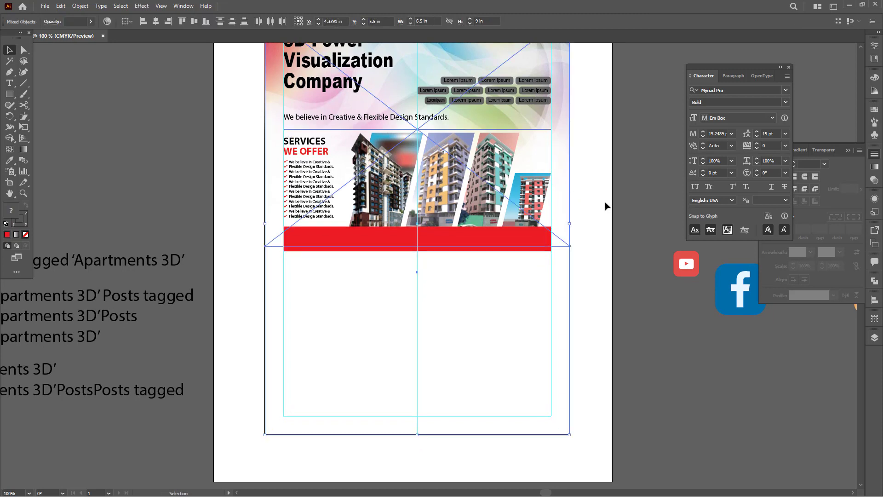
key("a")
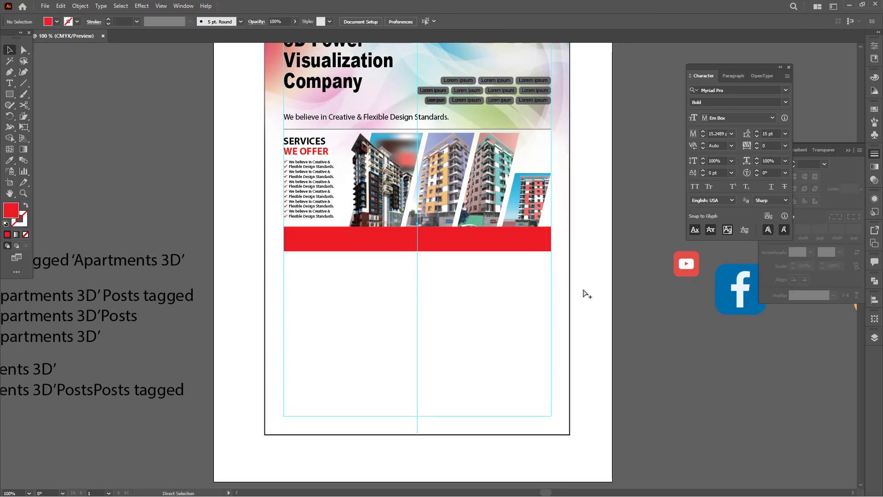
key("v")
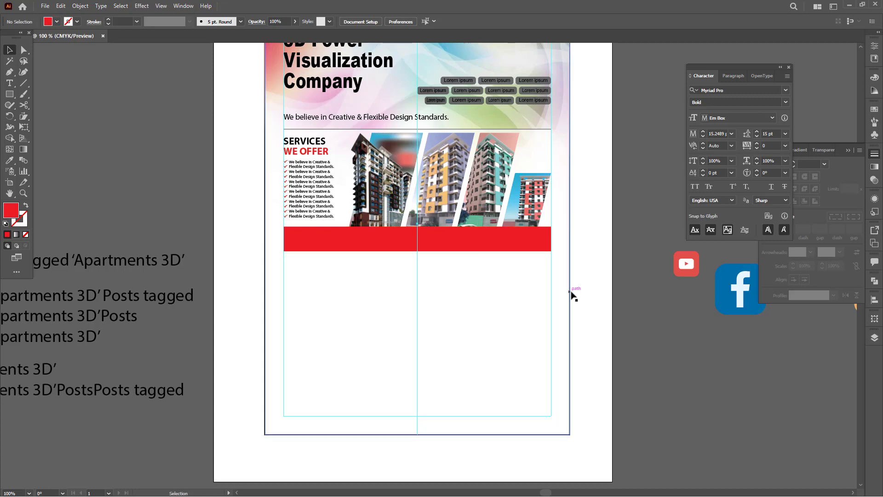
left_click(570, 291)
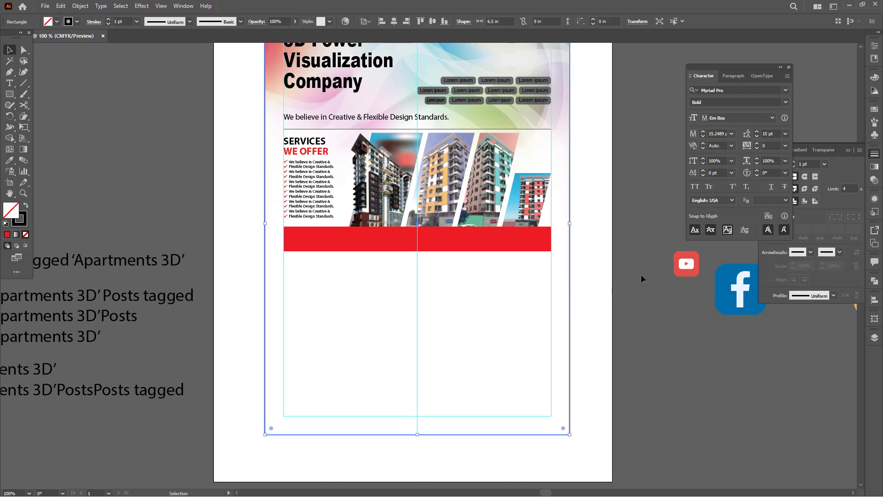
left_click(51, 25)
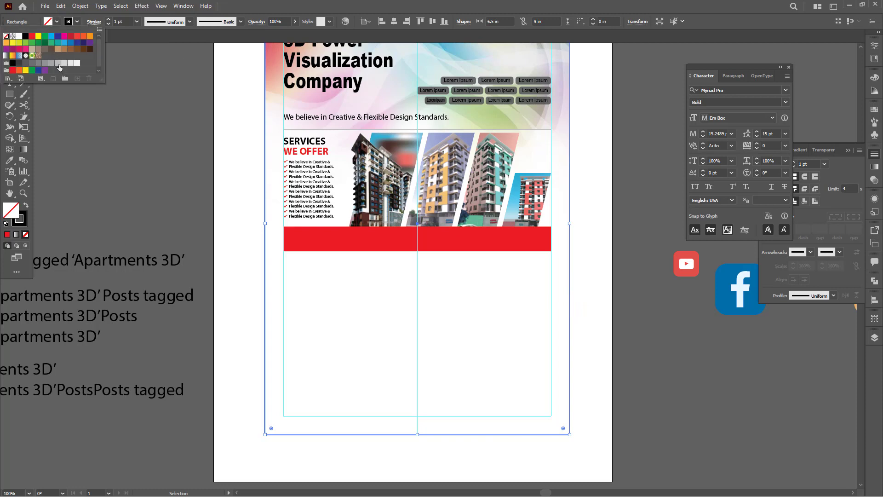
left_click(59, 63)
left_click(64, 63)
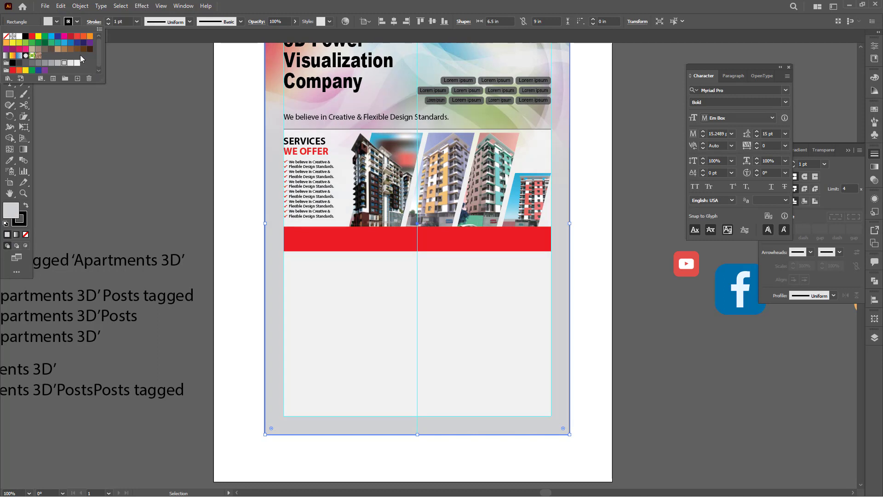
left_click(876, 78)
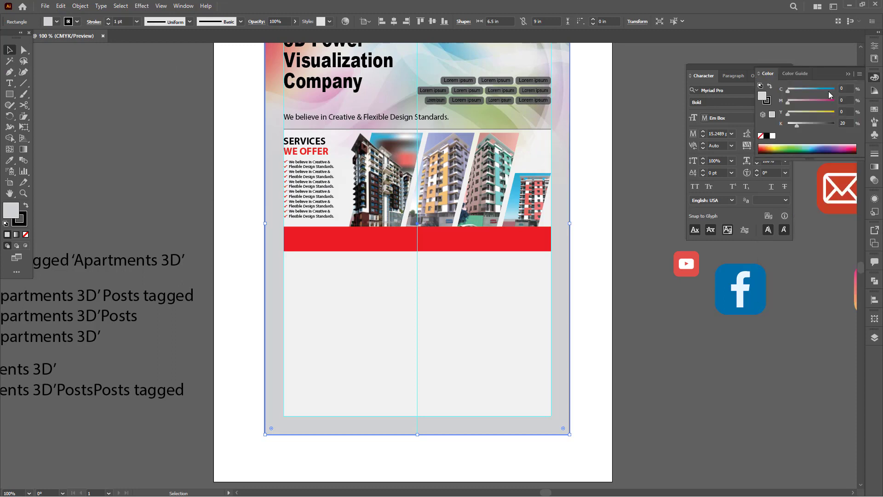
left_click_drag(792, 127, 795, 117)
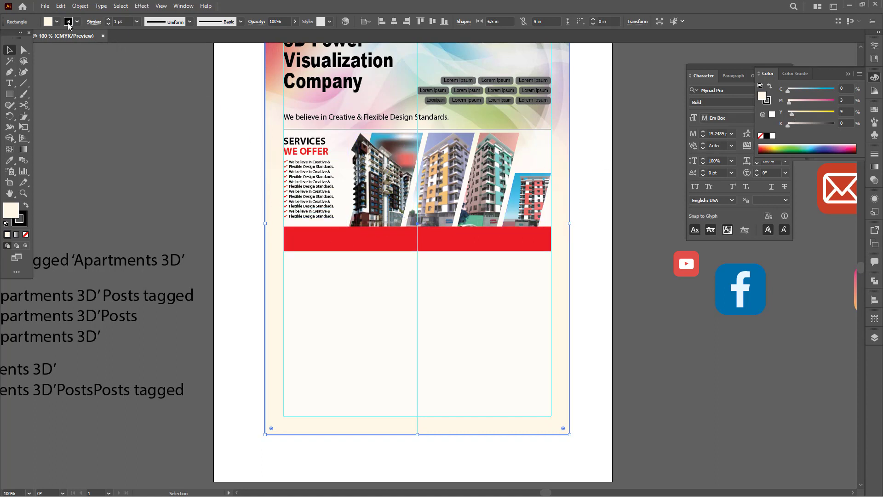
Remove the black stroke from the flyer's outer rectangle and deselect it
left_click(69, 23)
left_click(6, 36)
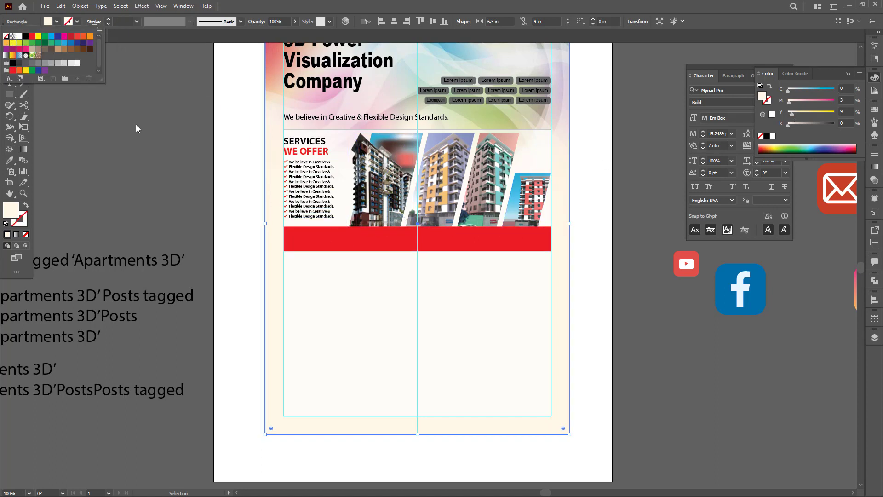
left_click(601, 310)
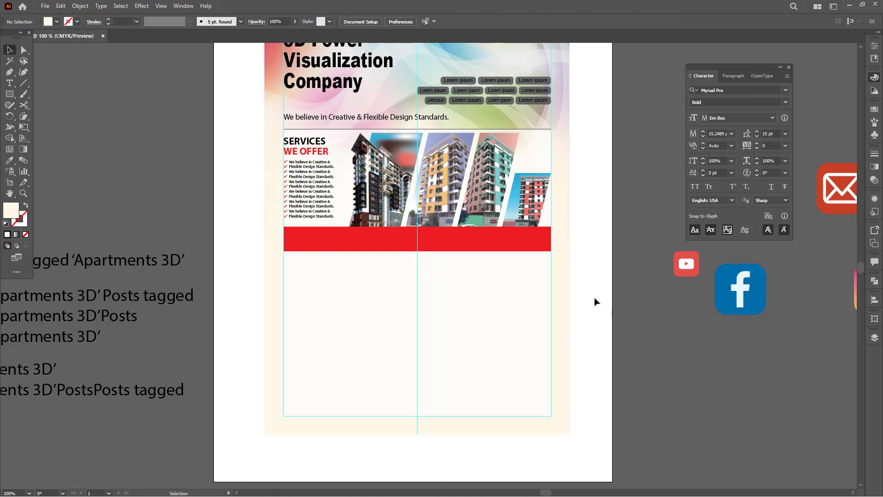
scroll(596, 302, "down", 1)
scroll(596, 302, "up", 1)
left_click_drag(589, 240, 590, 259)
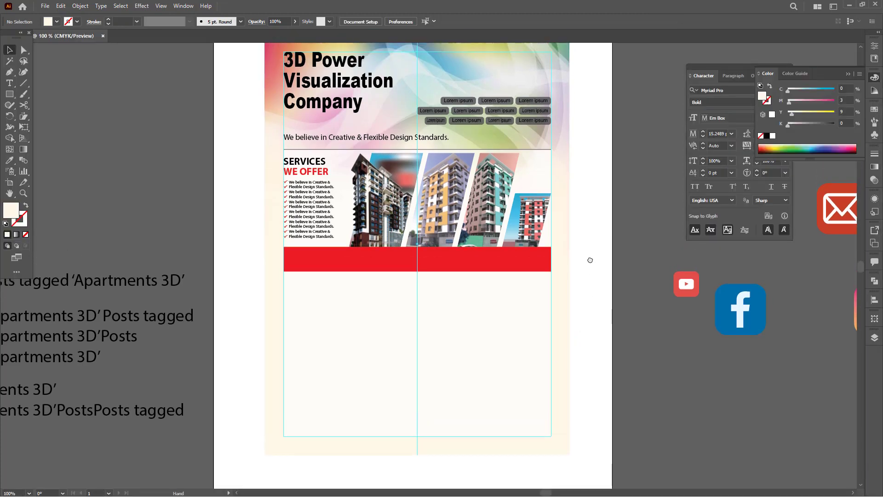
left_click(478, 336)
left_click(605, 263)
scroll(482, 301, "up", 3)
key("v")
left_click(412, 237)
left_click_drag(412, 238, 415, 301)
key("ctrl+z")
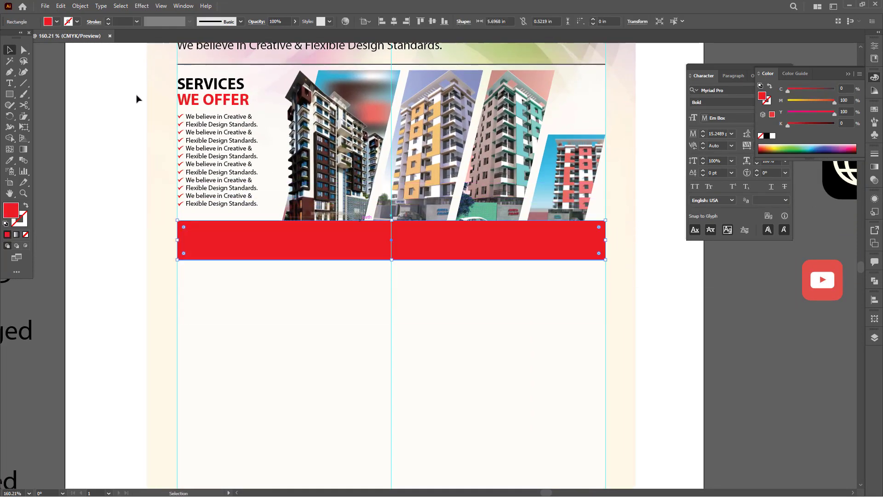
Give the red band below the building images a red stroke and remove its fill
left_click(69, 22)
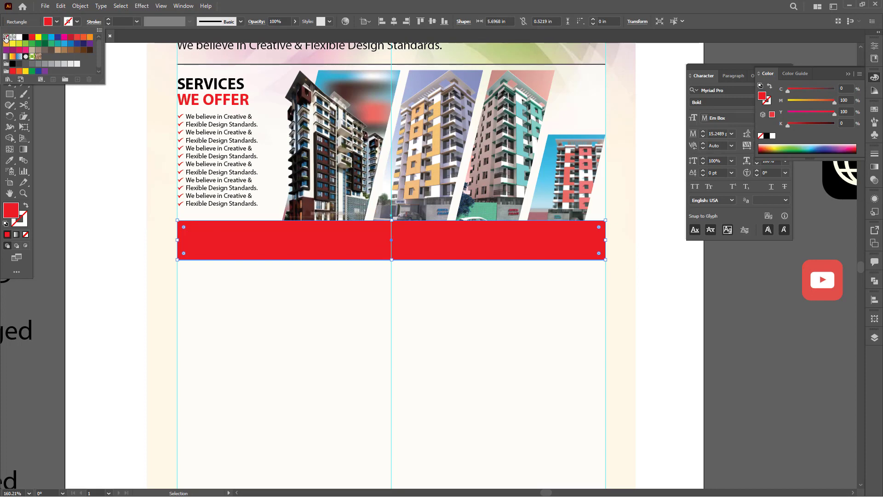
left_click(31, 38)
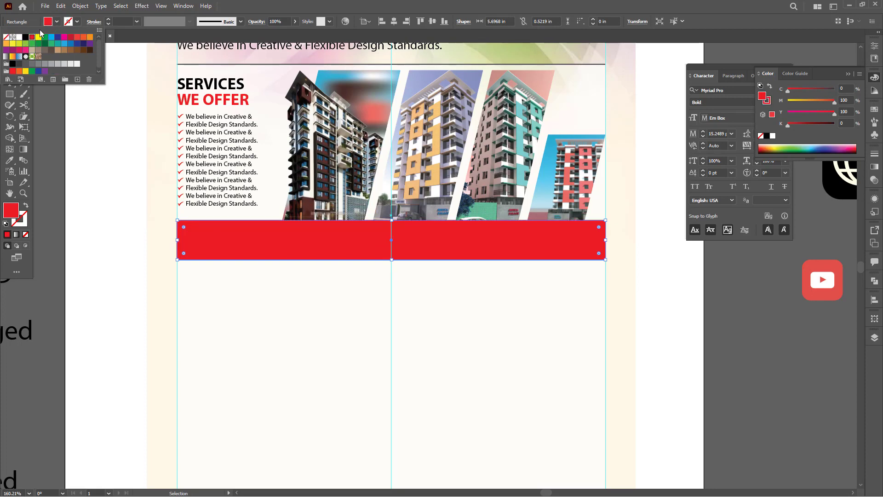
left_click(48, 22)
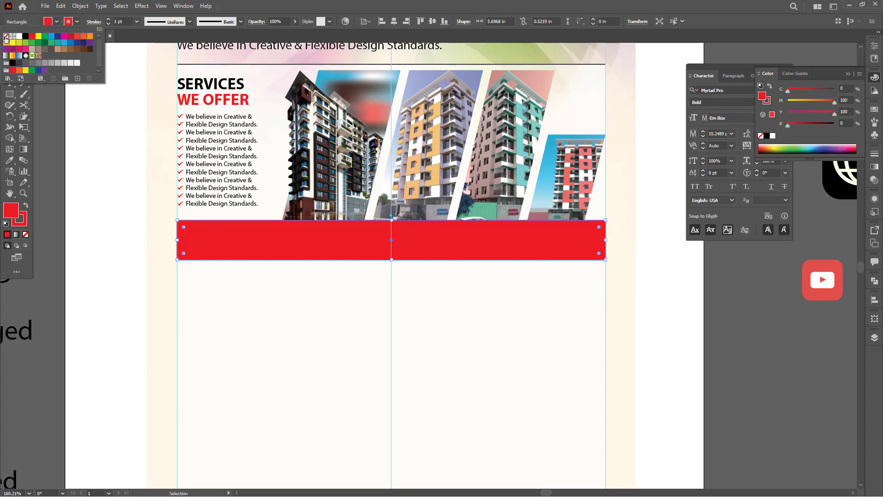
left_click(6, 36)
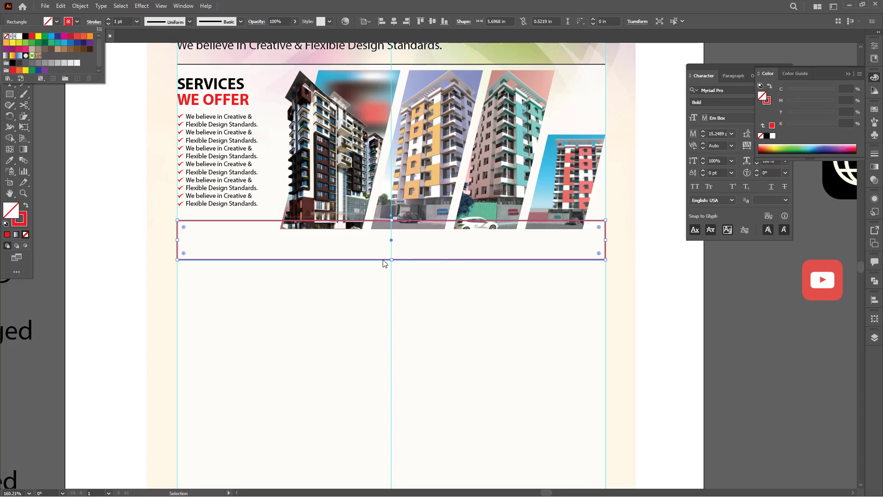
Reduce the outlined rectangle's height to about 0.22 in over the bottom of the building images, and deselect it
left_click(392, 260)
left_click_drag(391, 261, 390, 228)
key("shift+Up")
key("ctrl+space")
left_click_drag(175, 187, 666, 340)
left_click_drag(404, 327, 193, 311)
left_click_drag(721, 363, 505, 347)
left_click_drag(810, 355, 592, 335)
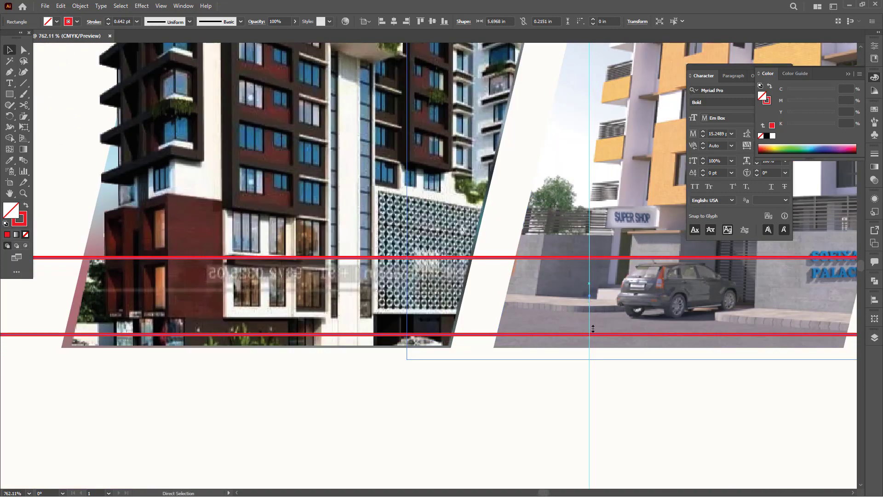
key("ctrl+minus")
key("ctrl+minus")
key("ctrl+minus")
key("ctrl+minus")
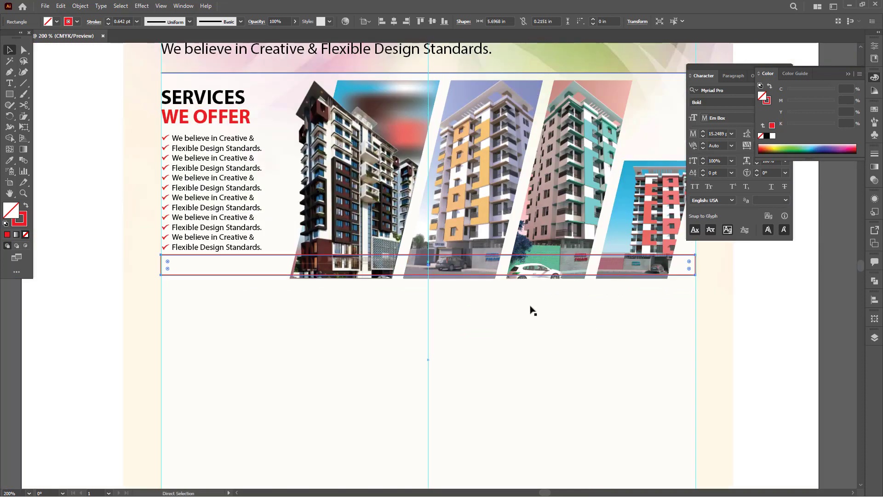
key("ctrl+minus")
left_click_drag(512, 313, 503, 324)
key("f")
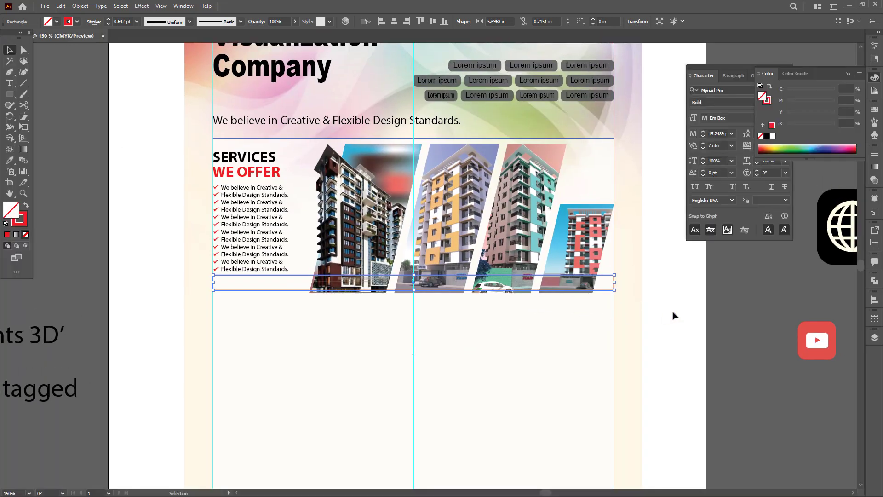
left_click(681, 302)
Shorten the outlined rectangle to about 2.32 in from its right end and place a copy against the flyer's right margin guide
key("Tab")
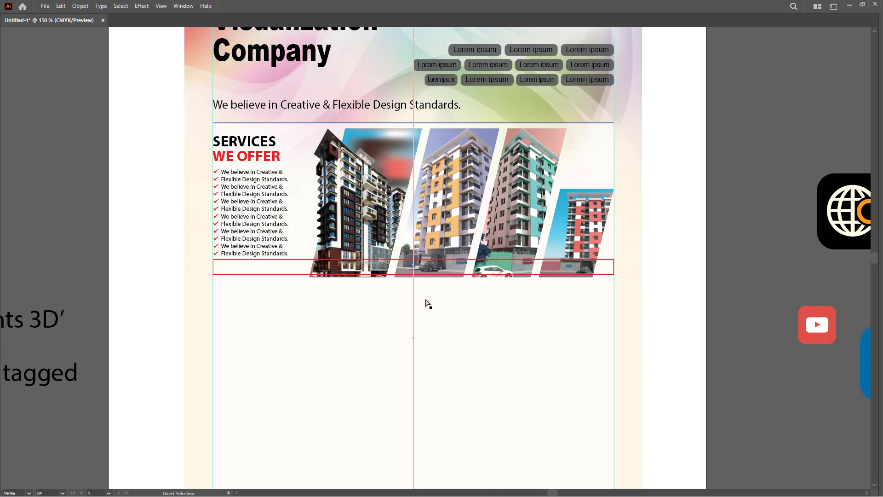
key("z")
key("v")
left_click(613, 266)
left_click_drag(611, 267, 377, 275)
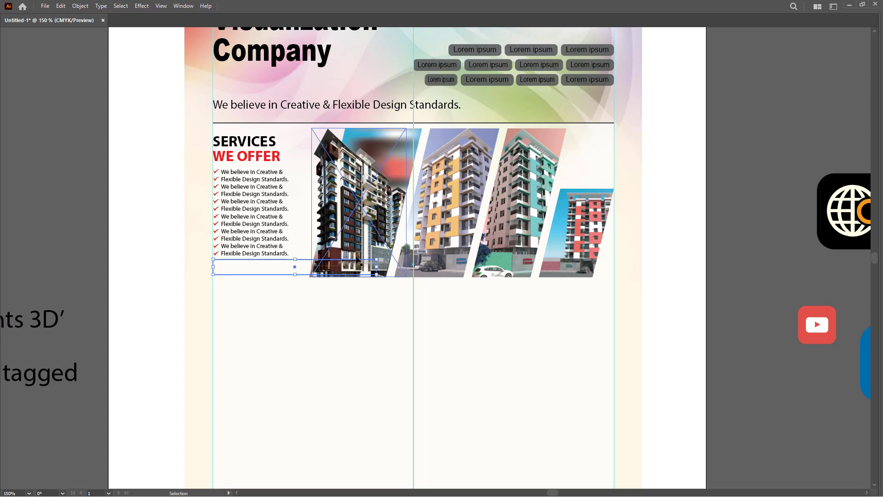
left_click_drag(358, 260, 591, 276)
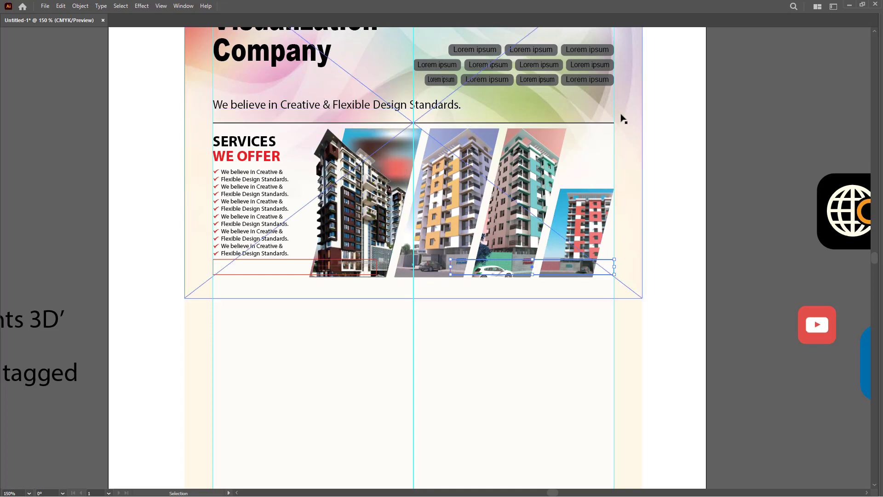
Fill the rectangle at the flyer's right margin with white and remove its stroke
key("Tab")
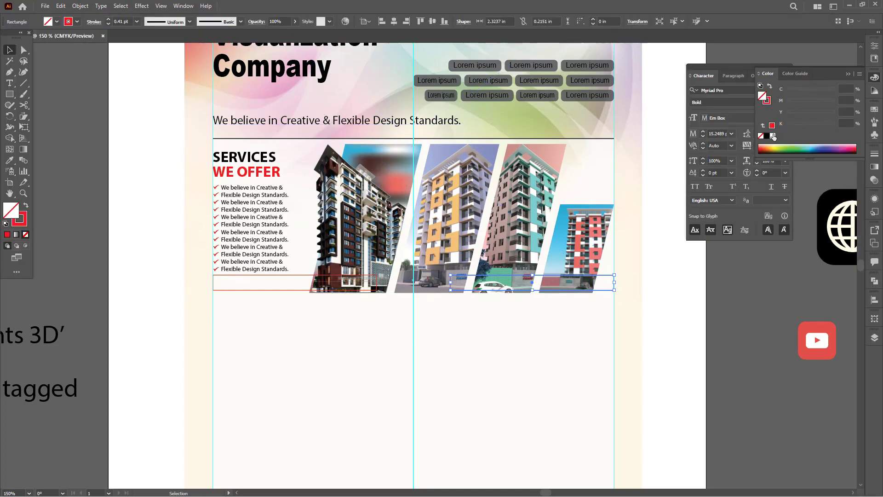
left_click(772, 136)
left_click(768, 102)
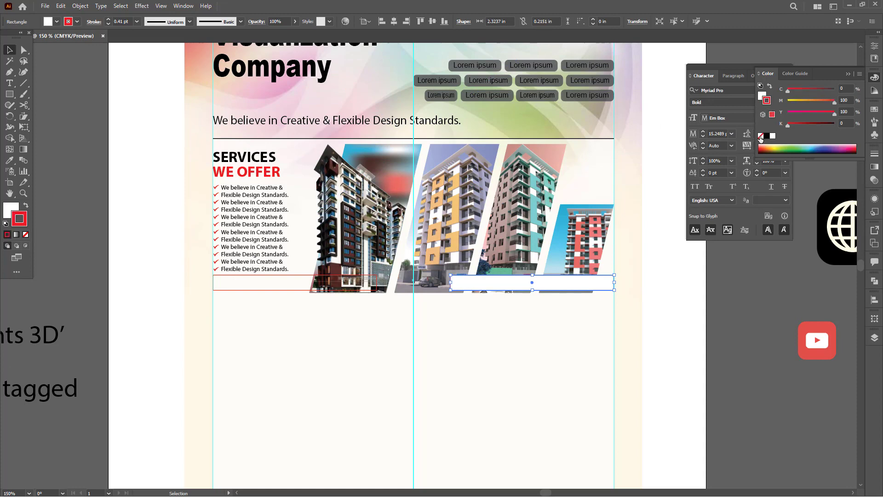
left_click(761, 136)
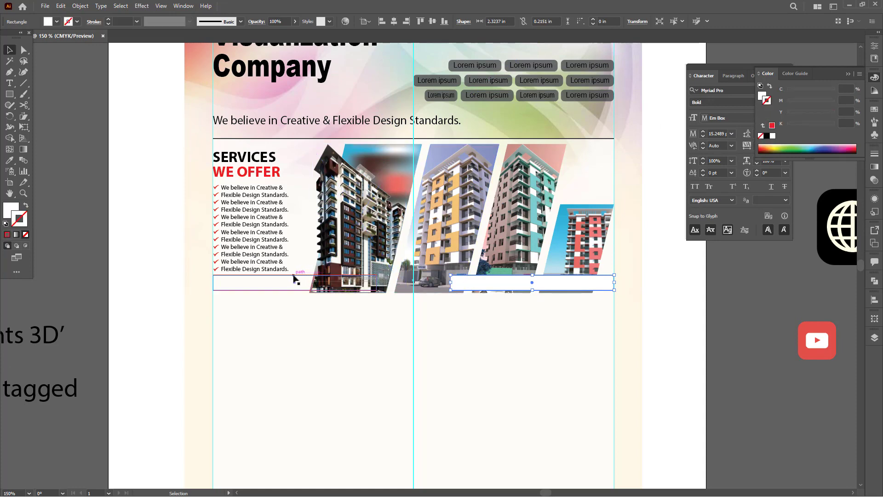
Fill the rectangle at the flyer's left margin with its red stroke color, remove the stroke, and deselect it
left_click(294, 275)
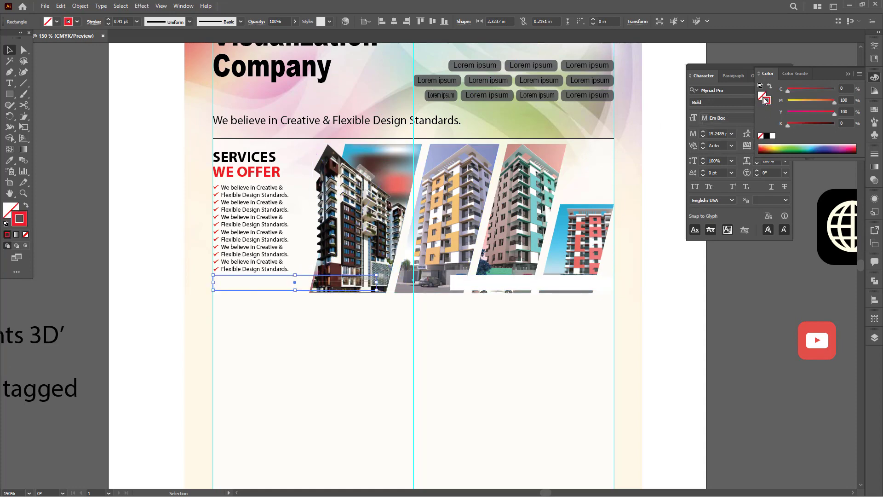
left_click_drag(764, 99, 760, 94)
key("ctrl+z")
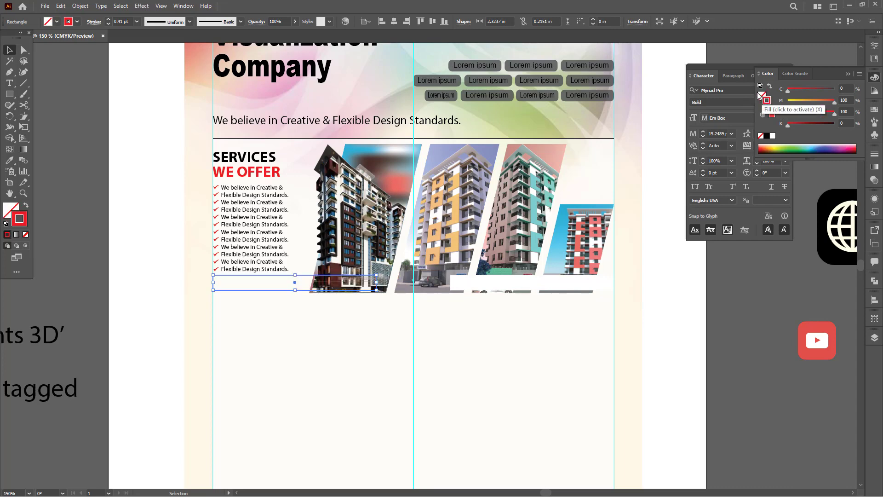
left_click_drag(766, 100, 761, 95)
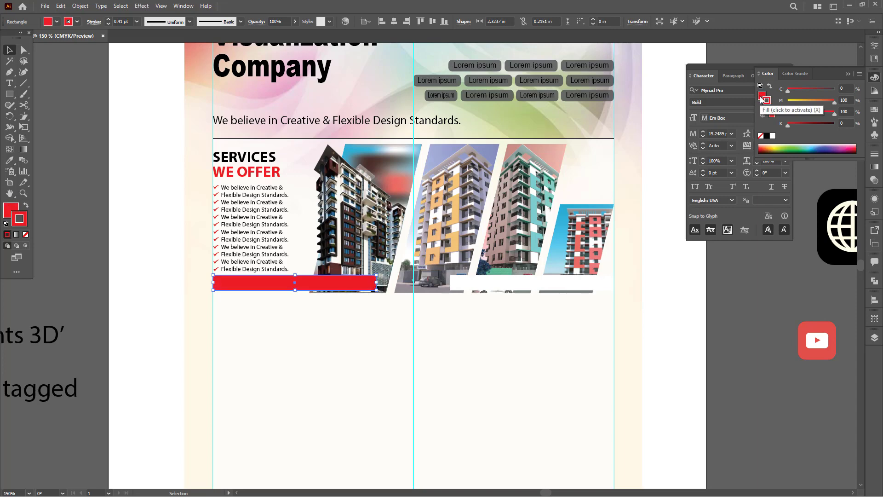
left_click(767, 102)
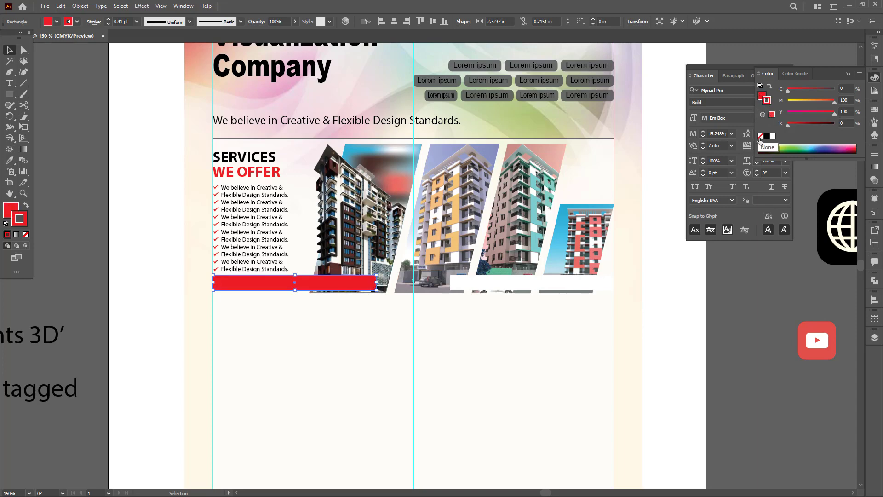
left_click(760, 135)
left_click(152, 266)
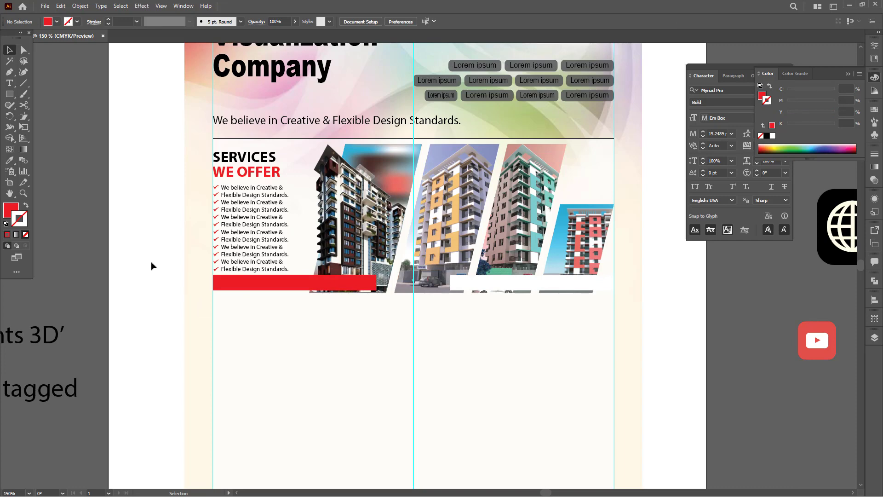
Move the green phone icon from beside the artboard onto the left end of the red bar
key("ctrl+minus")
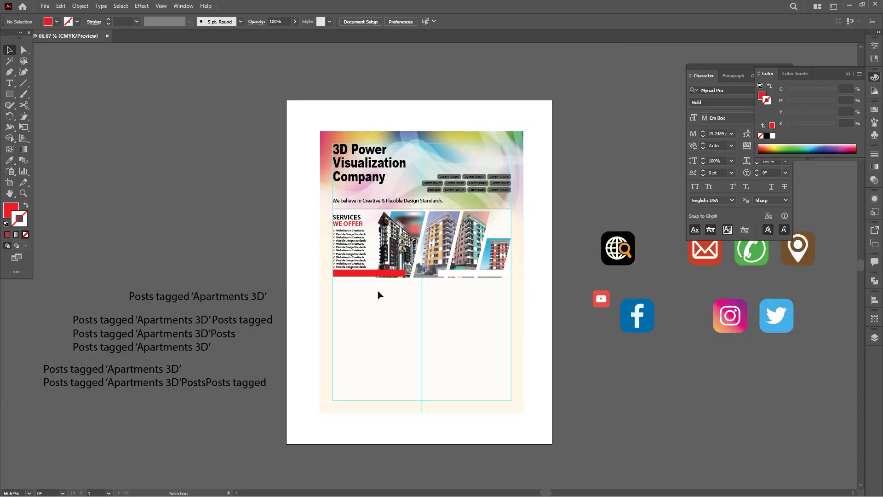
scroll(372, 305, "right", 3)
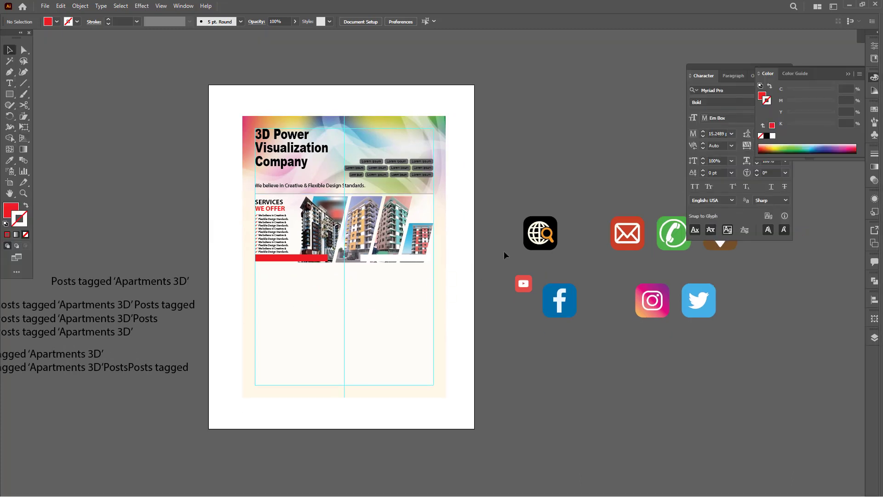
key("Tab")
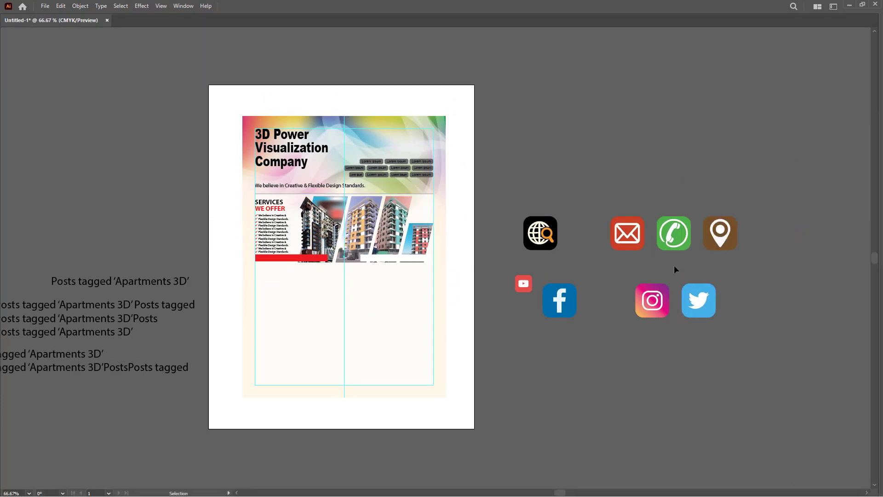
left_click_drag(664, 235, 253, 270)
key("z")
left_click_drag(253, 258, 334, 316)
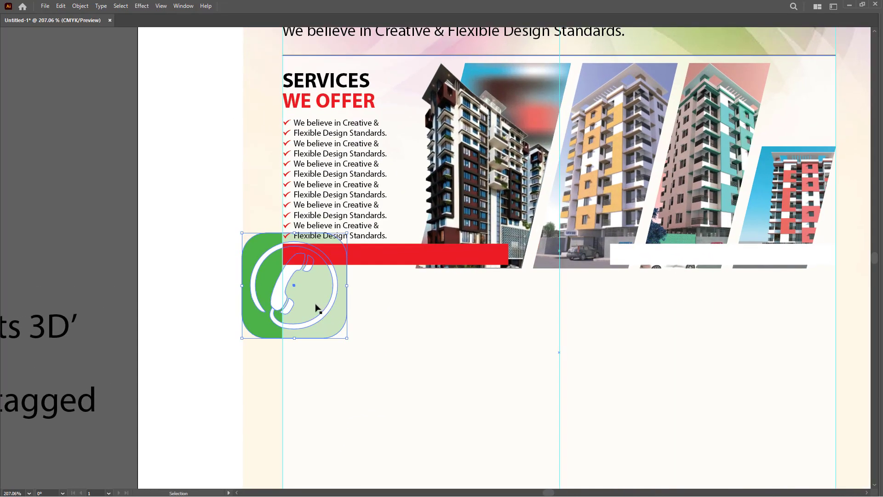
Scale the green phone icon down to fit within the red bar's height and place it inside the bar's left end
key("a")
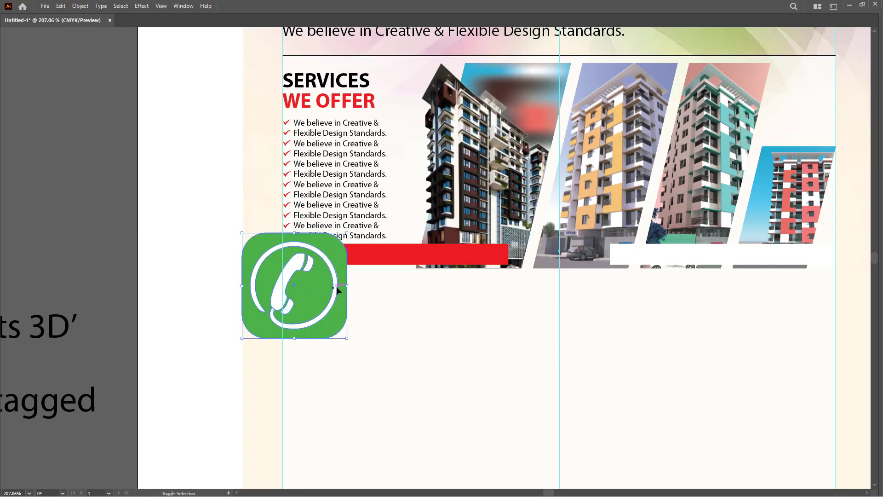
left_click_drag(343, 287, 320, 288)
key("ctrl+z")
left_click_drag(345, 287, 515, 345)
key("z")
key("v")
left_click_drag(326, 252, 293, 250)
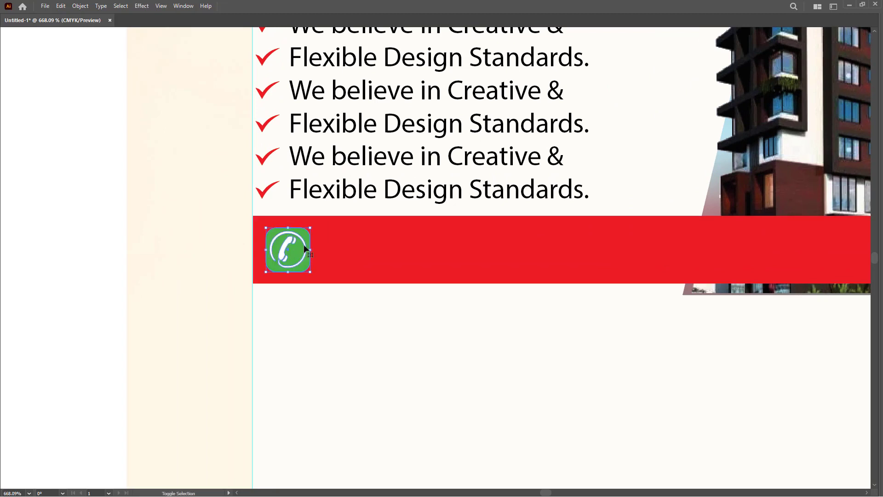
Add a text line with the placeholder phone number on the red bar, directly beside the phone icon
key("t")
left_click(335, 253)
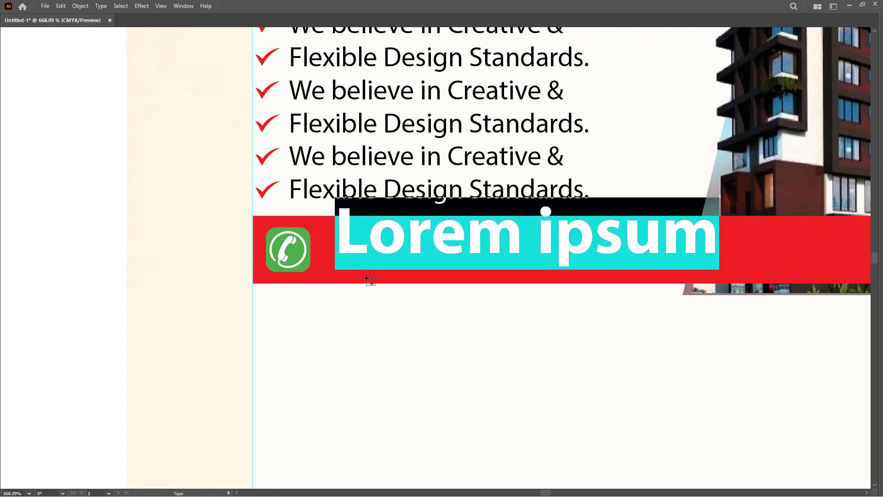
type("01234")
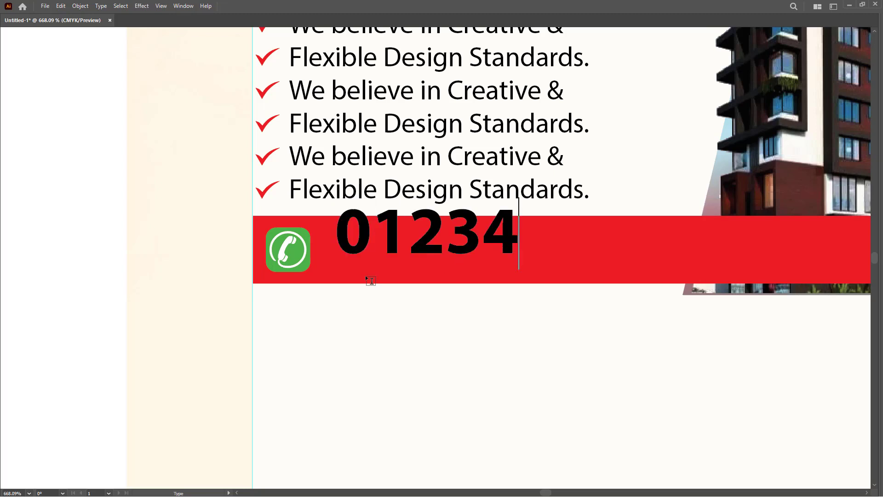
type("567891")
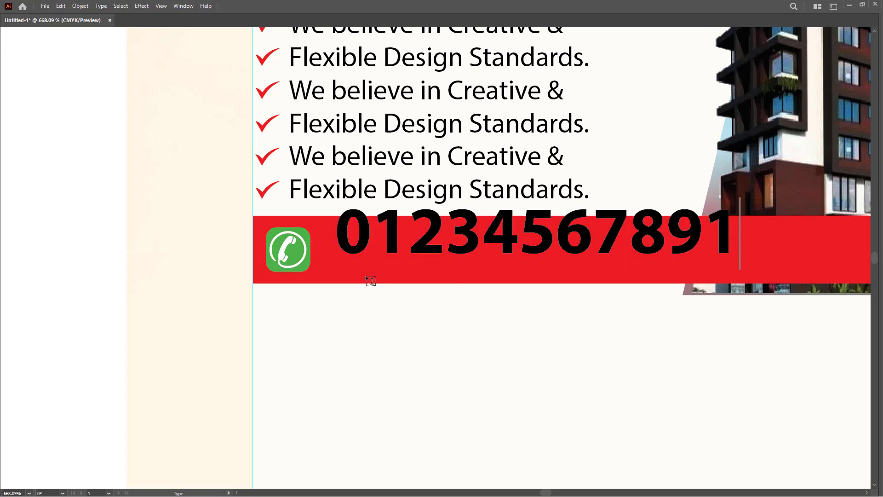
left_click(401, 245, "ctrl")
key("v")
left_click_drag(402, 233, 383, 249)
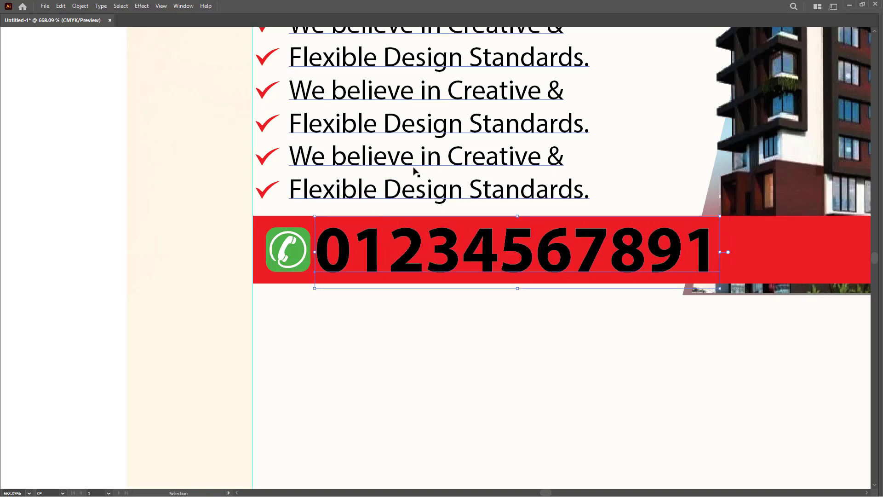
Copy the services list's text style onto the phone number with the Eyedropper and center it vertically beside the phone icon
key("Tab")
key("i")
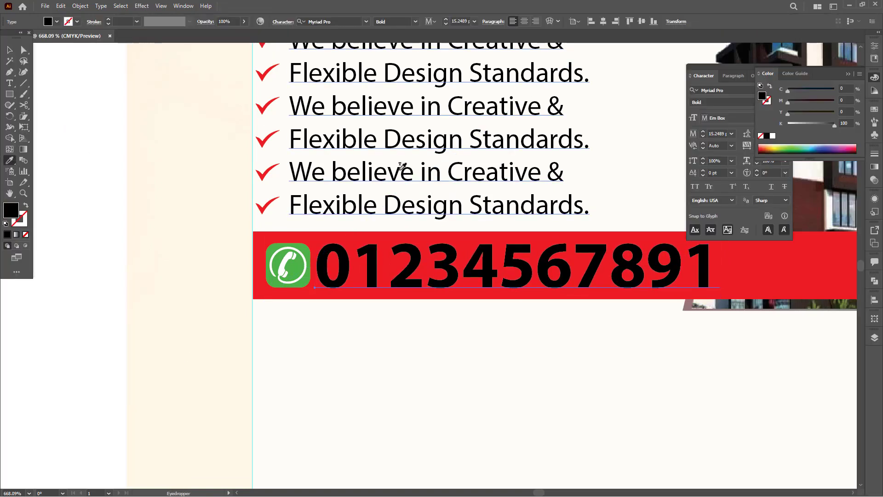
left_click(399, 168)
key("v")
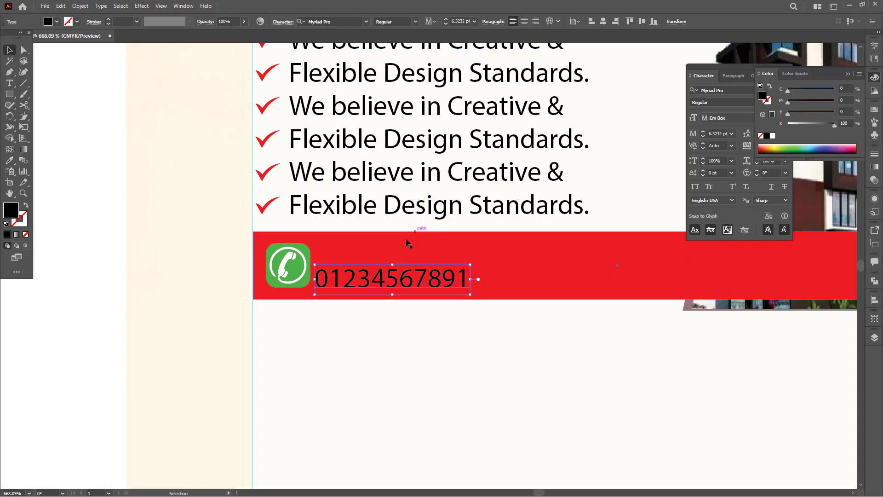
left_click_drag(378, 281, 386, 269)
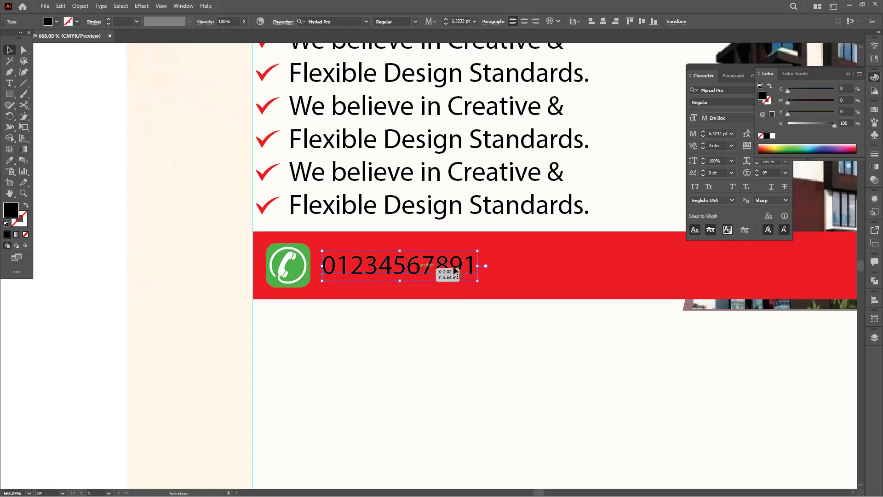
Enlarge the phone number to about 9.17 pt and recolor it with the white sampled from the phone icon using the Eyedropper
left_click_drag(478, 267, 547, 267)
left_click(9, 160)
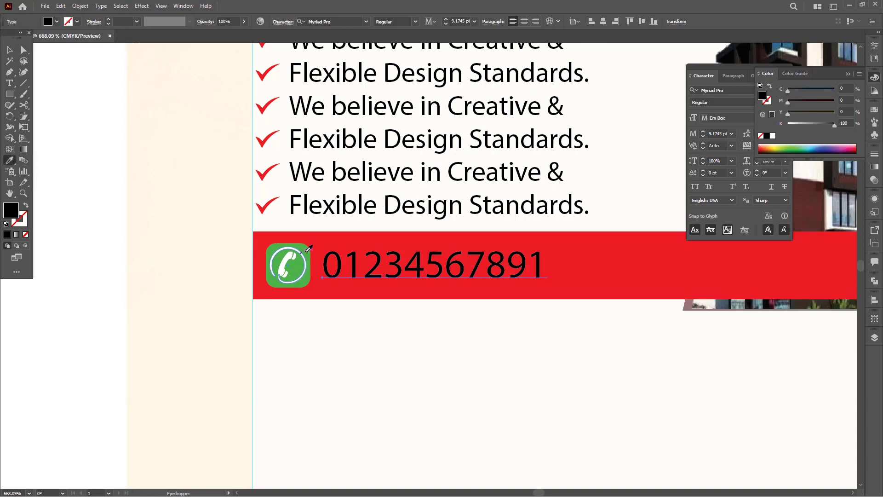
left_click(290, 255)
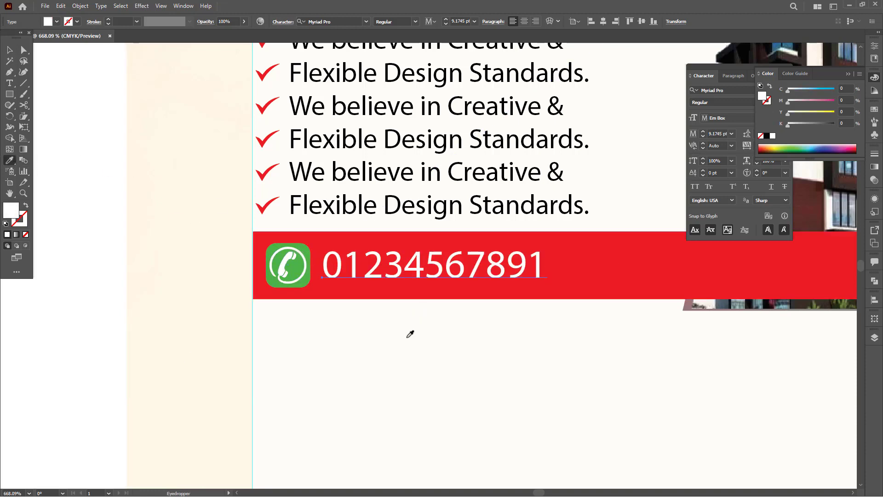
Use the Eyedropper to copy the pale background panel's appearance, with its 70% opacity, onto the phone number
left_click(409, 333)
key("v")
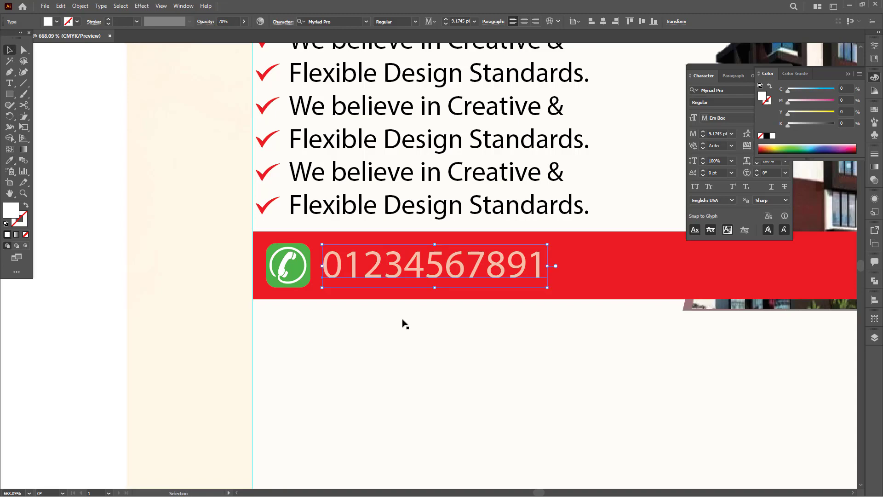
key("ctrl+minus")
key("ctrl+minus")
key("ctrl+minus")
key("ctrl+minus")
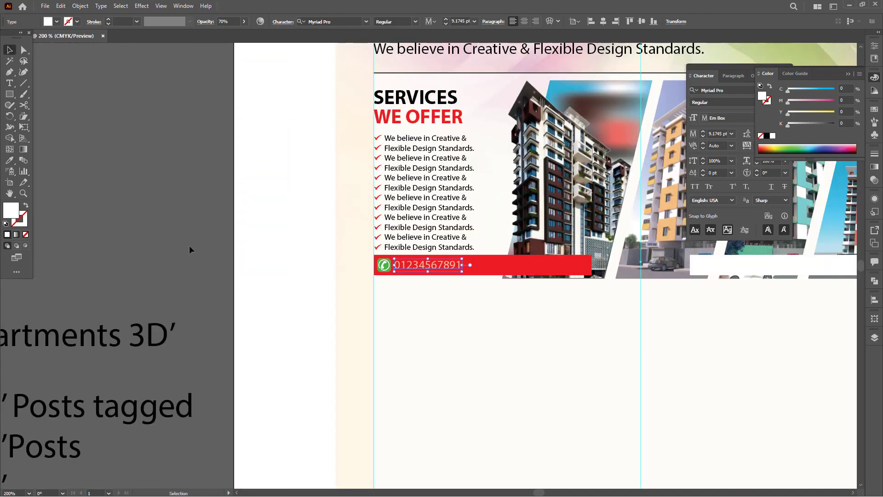
left_click(191, 250)
Nudge the phone icon slightly further inside the red bar, closer to the phone number, and select both together
left_click_drag(512, 318, 398, 316)
left_click_drag(270, 262, 578, 322)
left_click(270, 265)
left_click_drag(248, 265, 263, 271)
left_click(366, 265, "shift")
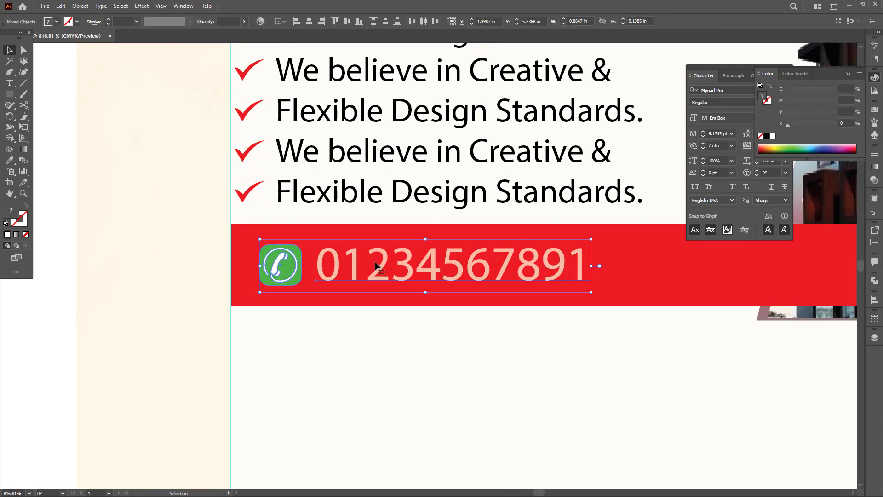
Move the black globe-and-magnifier website icon from the pasteboard onto the red contact bar
key("ctrl+minus")
key("ctrl+minus")
key("ctrl+minus")
key("ctrl+minus")
key("ctrl+minus")
key("ctrl+minus")
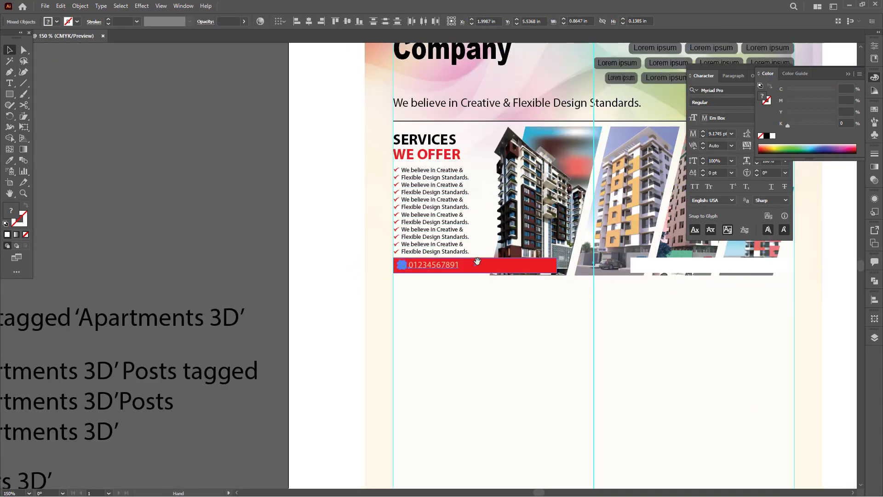
left_click_drag(477, 260, 332, 256)
key("ctrl+minus")
left_click_drag(647, 282, 453, 294)
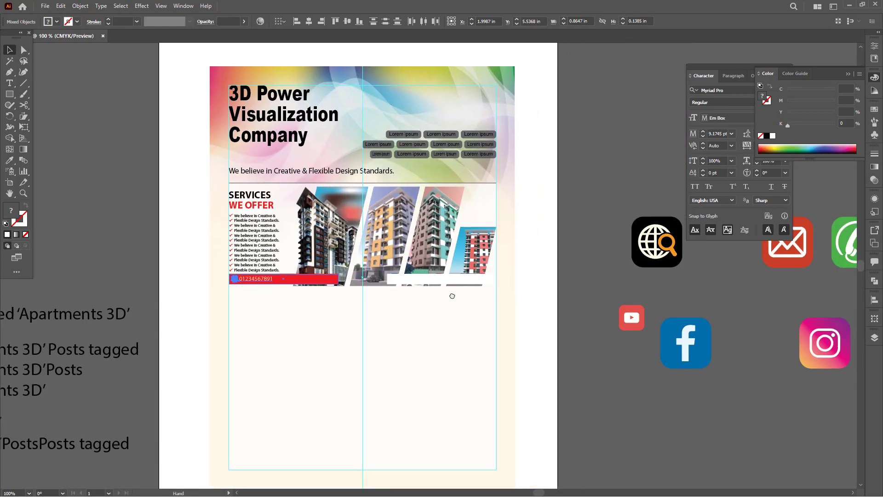
left_click(661, 283)
left_click(647, 240)
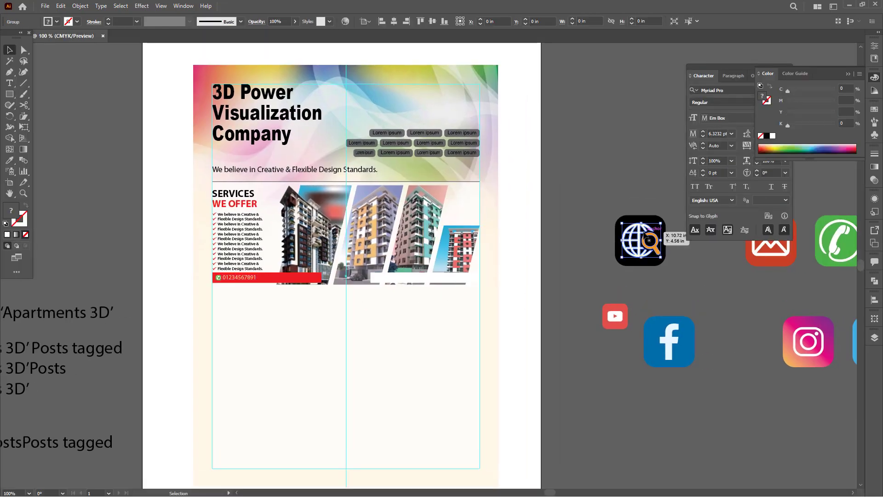
left_click_drag(640, 242, 282, 283)
scroll(282, 283, "up", 5)
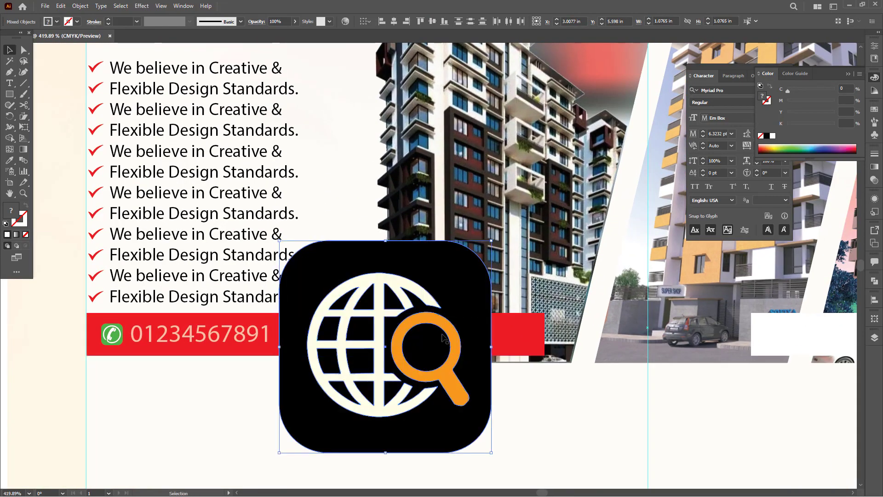
Scale the globe icon down over the phone icon to the same size, about 0.11 in square
key("v")
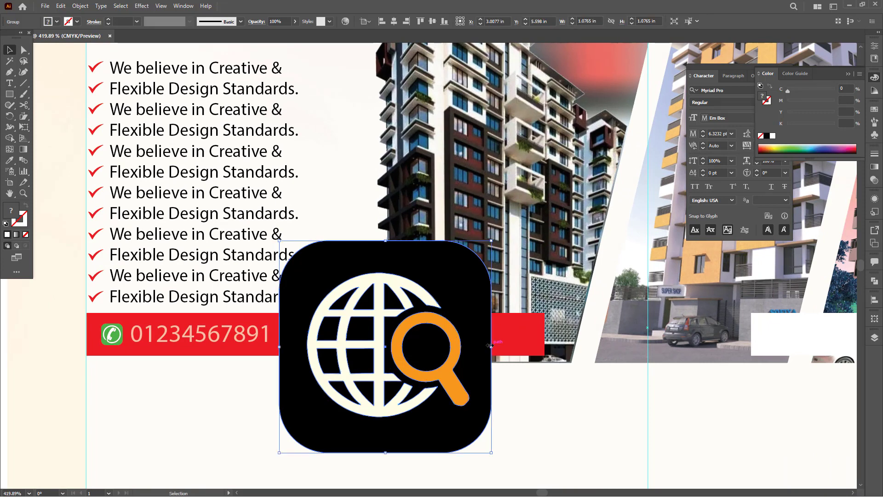
left_click_drag(490, 345, 394, 346)
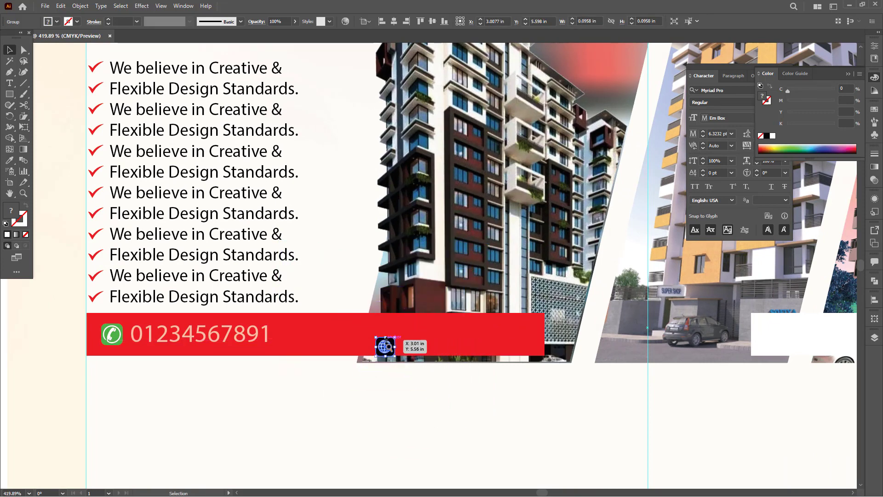
left_click_drag(336, 335, 439, 353)
key("ctrl+space")
left_click_drag(787, 409, 333, 397)
left_click_drag(301, 381, 653, 456)
left_click_drag(436, 406, 370, 220)
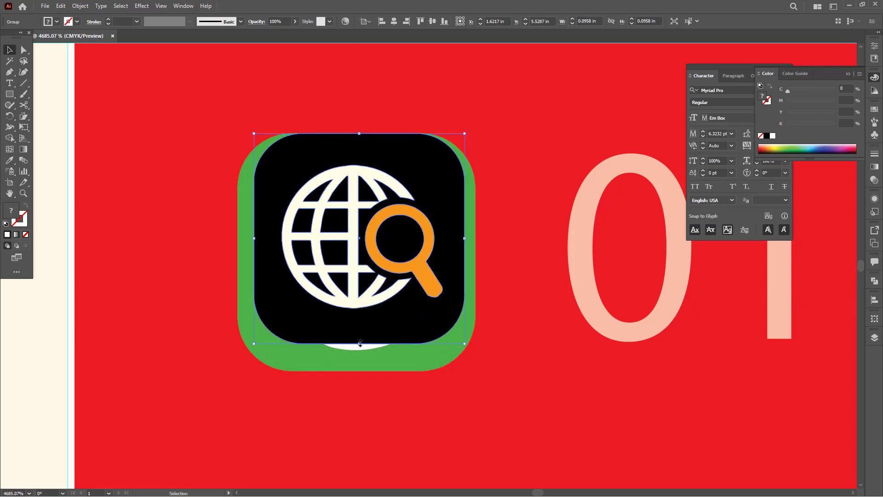
left_click_drag(359, 345, 373, 368)
Move the globe icon horizontally along the red bar to just past the end of the phone number
key("ctrl+minus")
key("ctrl+minus")
key("ctrl+minus")
key("ctrl+minus")
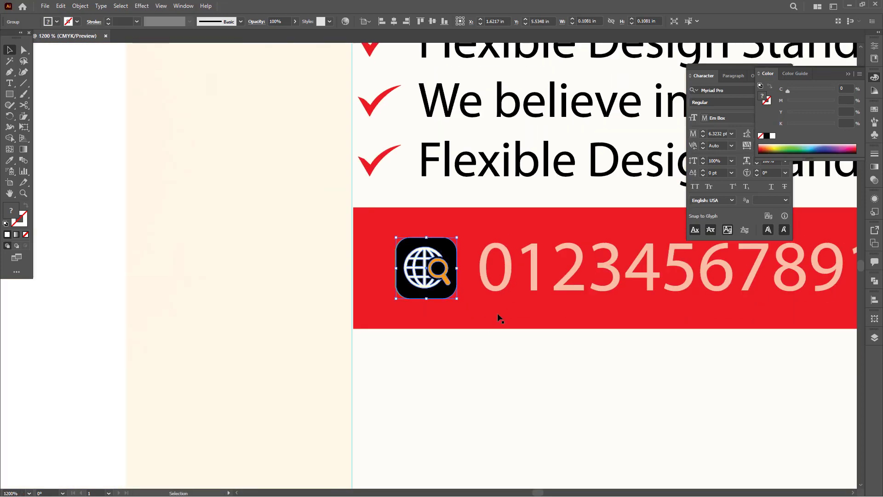
left_click_drag(350, 303, 71, 305)
left_click_drag(184, 281, 708, 287)
key("ctrl+minus")
key("ctrl+minus")
key("ctrl+minus")
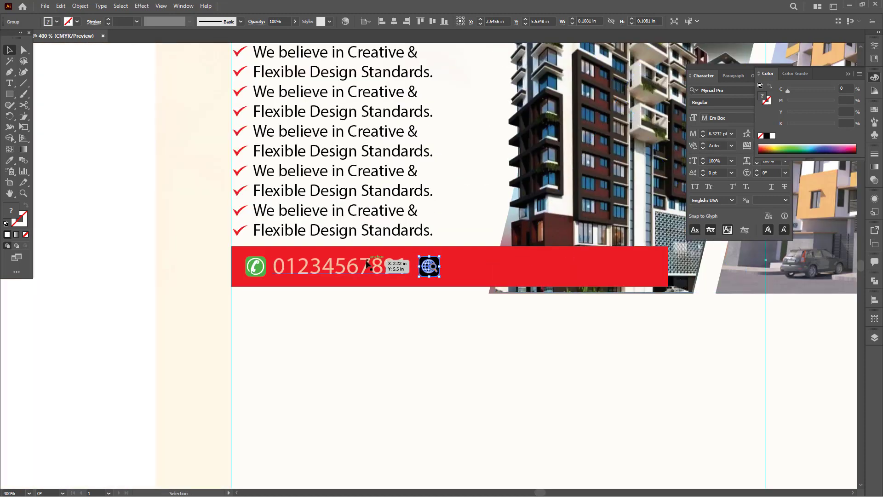
left_click_drag(370, 266, 535, 268)
double_click(535, 268)
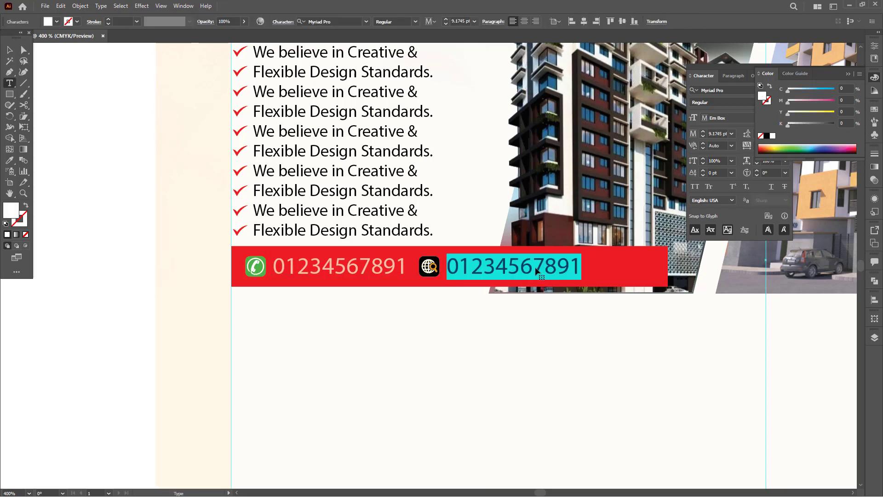
type("www.jikf")
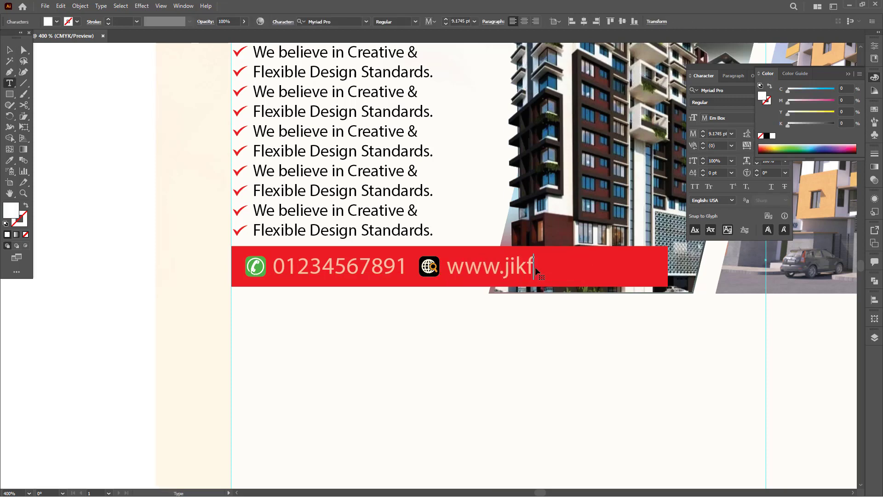
type("dfjlj;fljflkjdlfjfl")
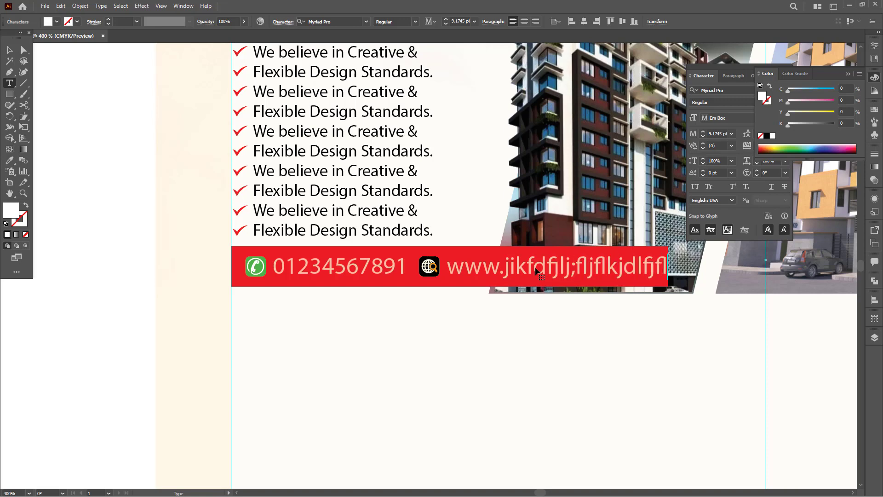
key("Escape")
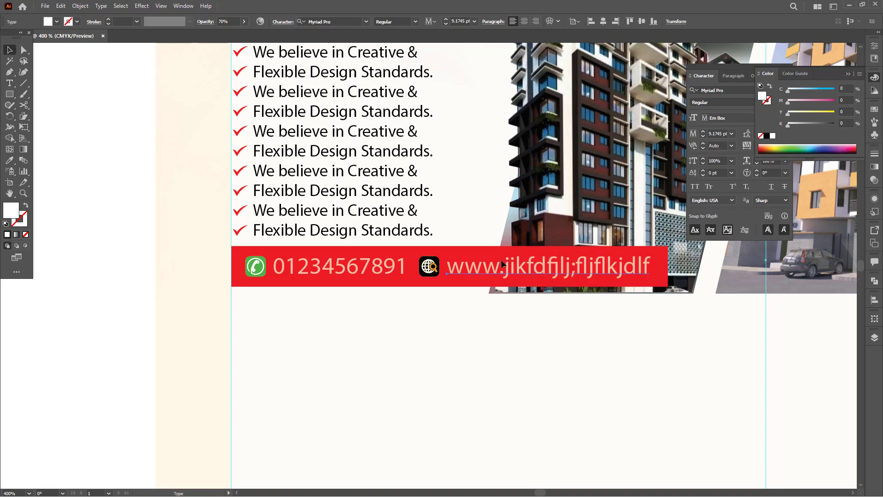
Bring the yellow-and-white building image to the front so it overlaps the white bar's end, and select the white bar
key("ctrl+minus")
key("ctrl+minus")
key("ctrl+minus")
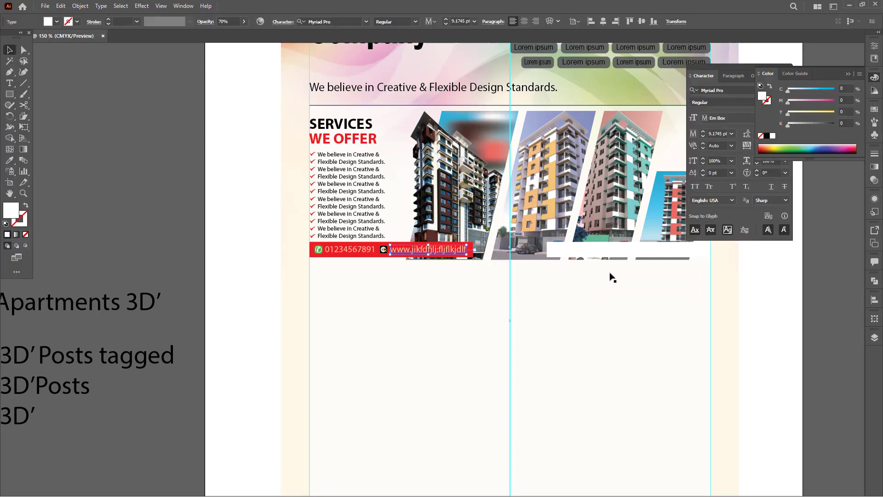
key("Tab")
left_click_drag(535, 272, 593, 276)
left_click(569, 239)
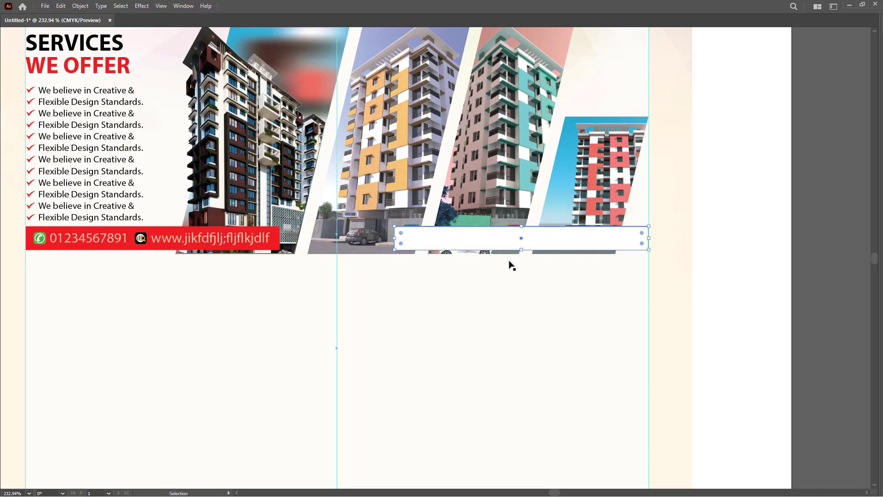
left_click_drag(505, 254, 540, 248)
left_click(448, 184)
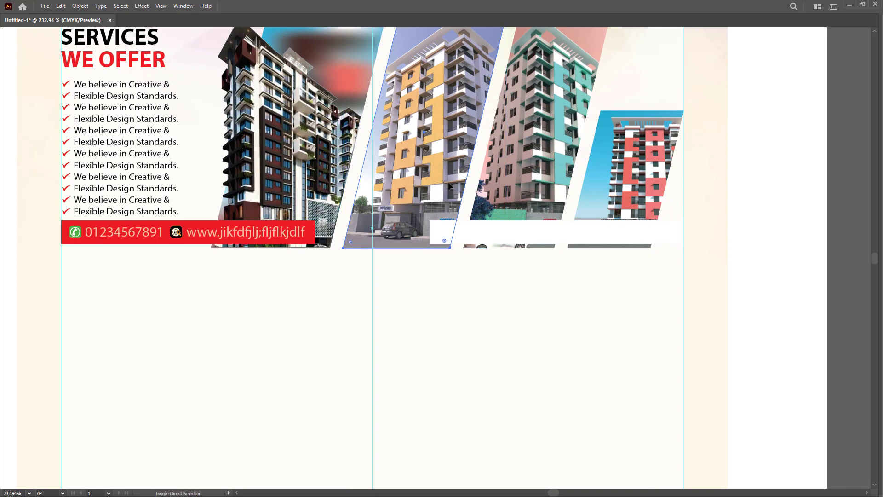
key("ctrl+shift+]")
left_click(771, 224)
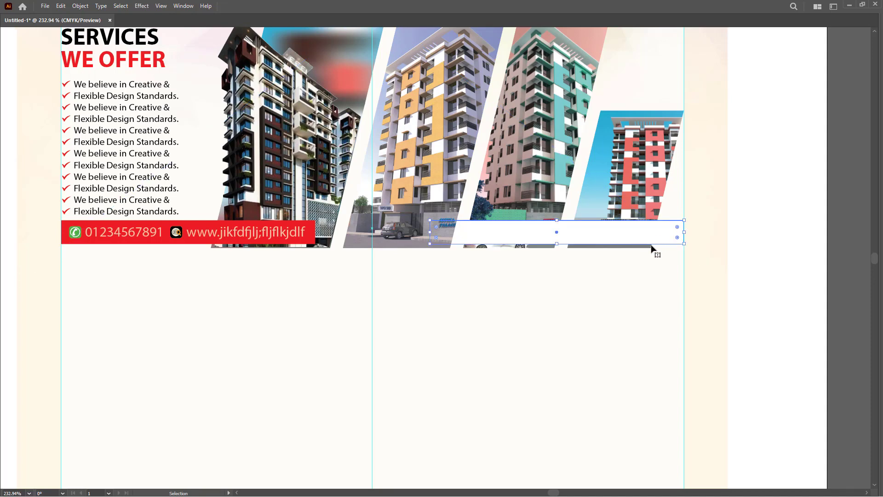
key("ctrl+space")
left_click_drag(580, 273, 656, 297)
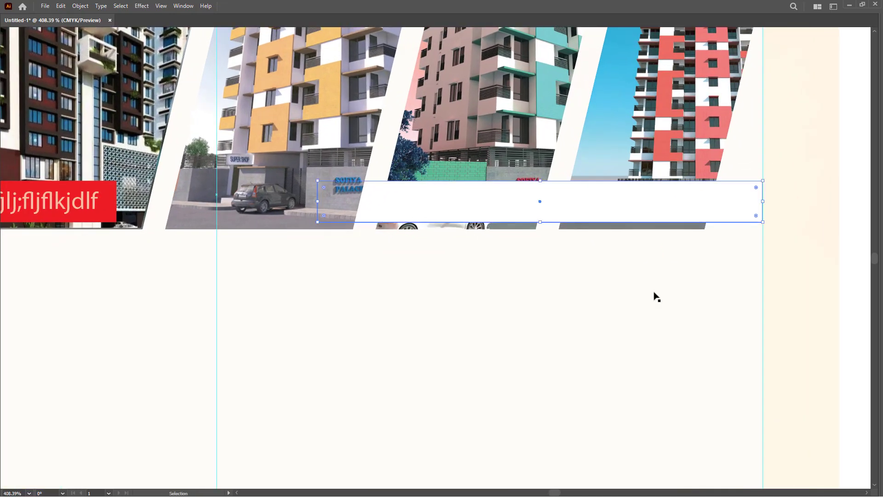
key("Tab")
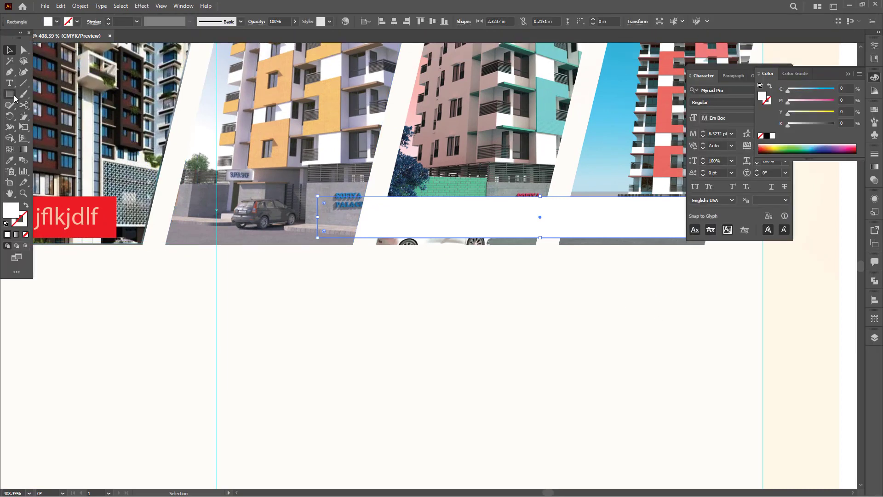
left_click(9, 72)
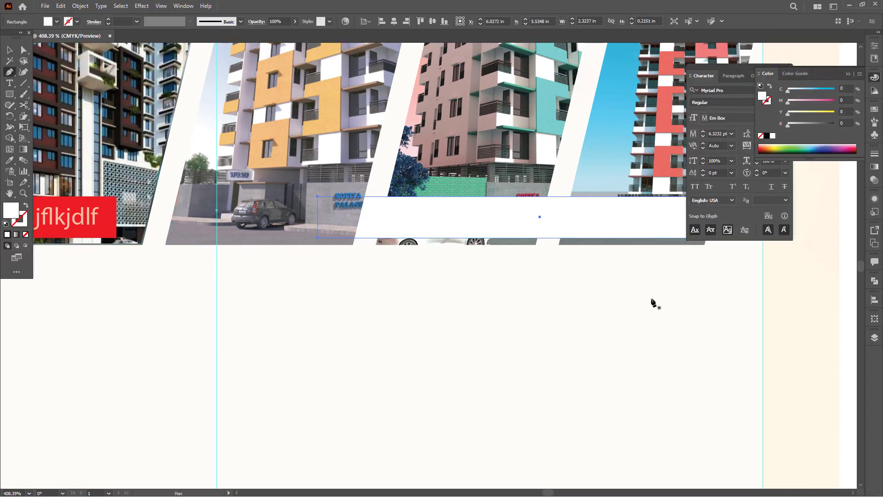
key("Tab")
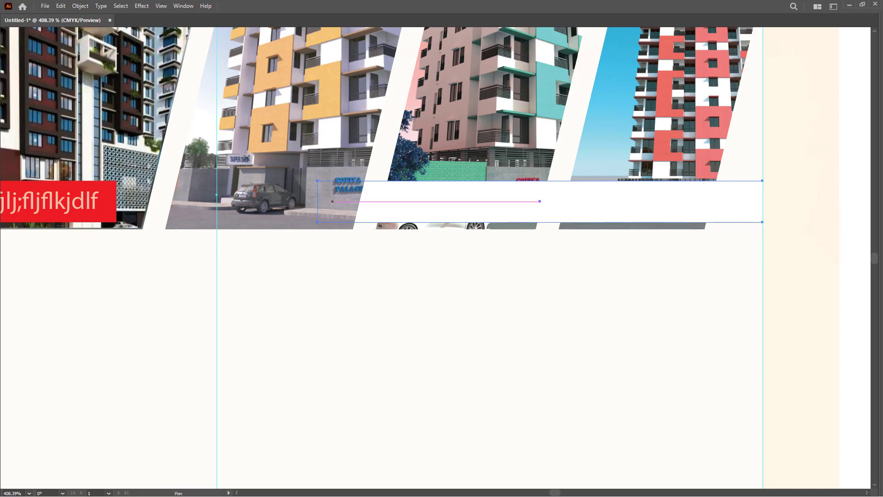
key("Tab")
left_click(10, 50)
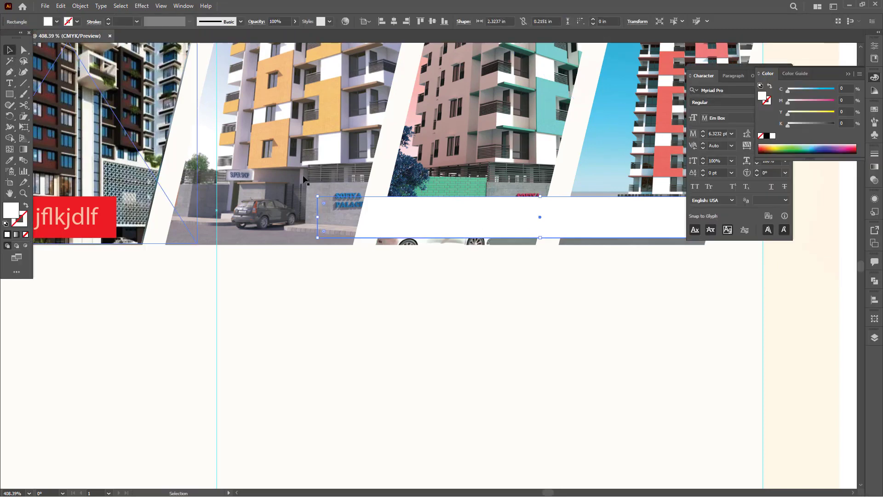
key("Tab")
key("a")
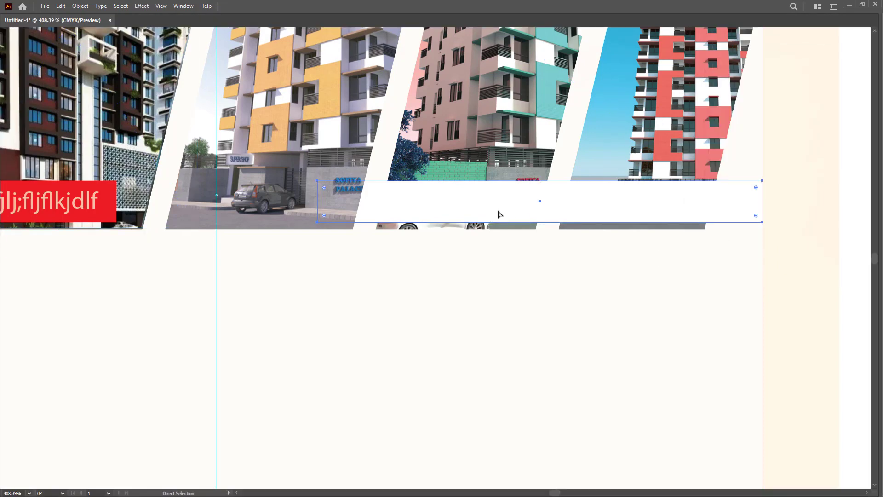
Duplicate the white bar as a thinner strip about 0.1 in high, directly beneath the original bar
key("v")
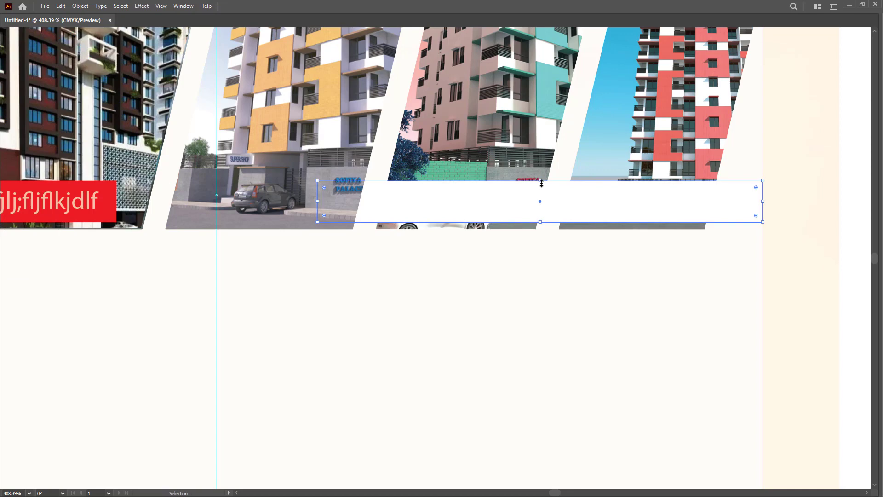
left_click_drag(542, 184, 544, 243)
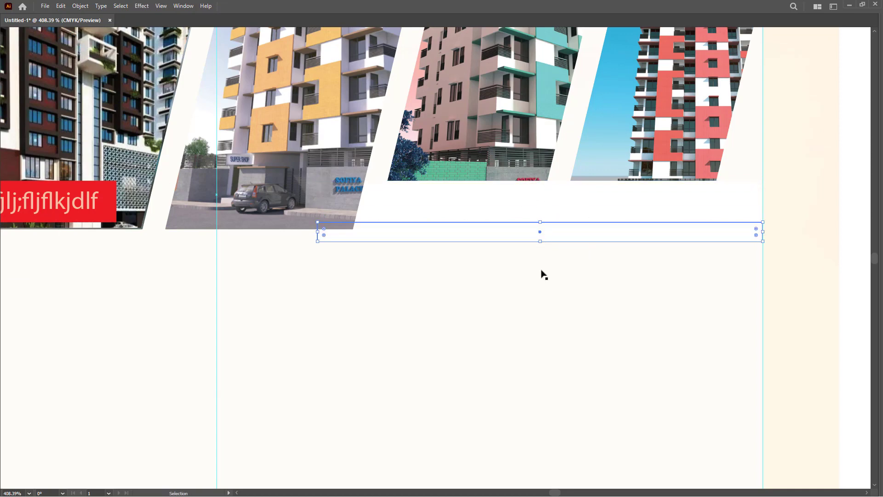
key("Tab")
Pull the thin strip's lower-right anchor point up onto its upper-right corner with Direct Selection to form a tapered wedge
key("a")
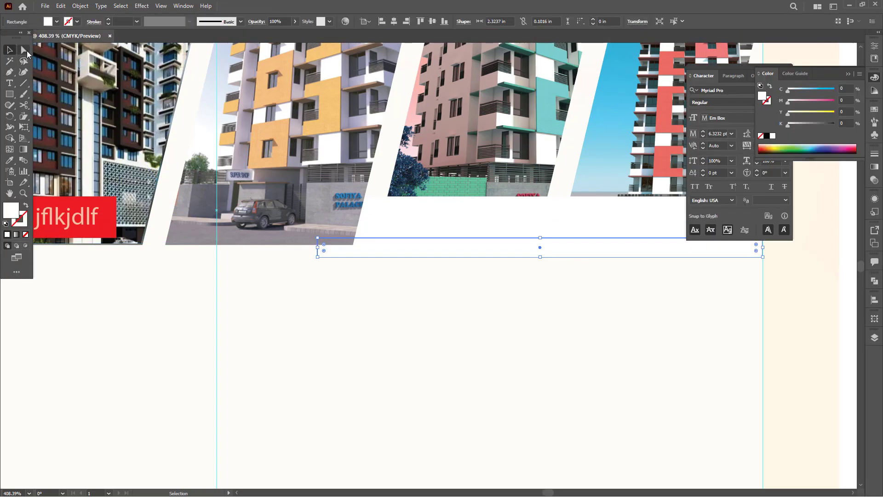
key("Tab")
key("space")
left_click_drag(489, 214, 395, 210)
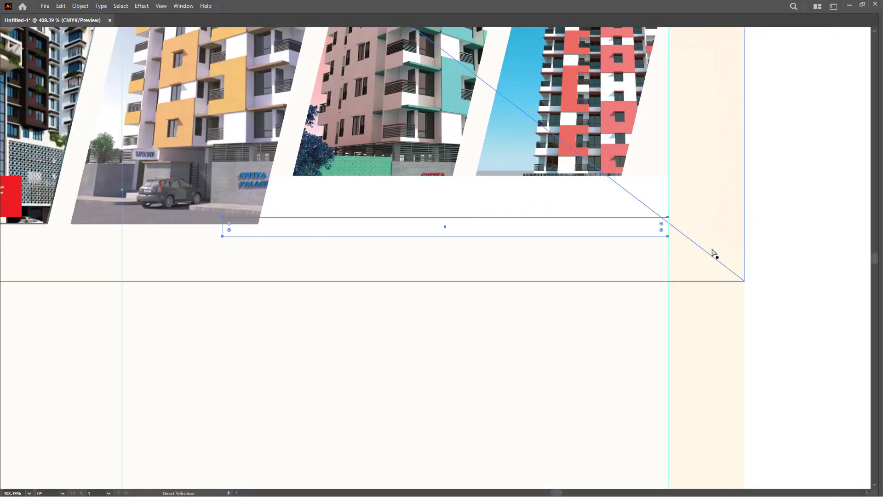
left_click(691, 247)
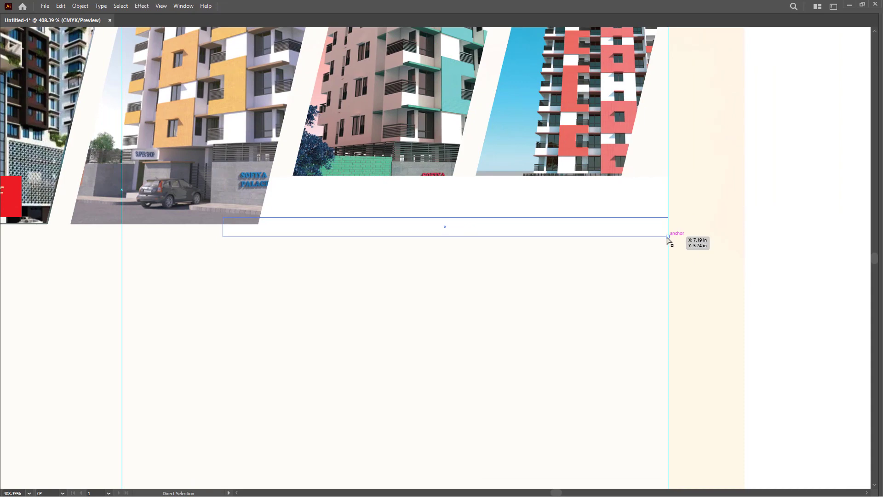
left_click_drag(668, 236, 667, 217)
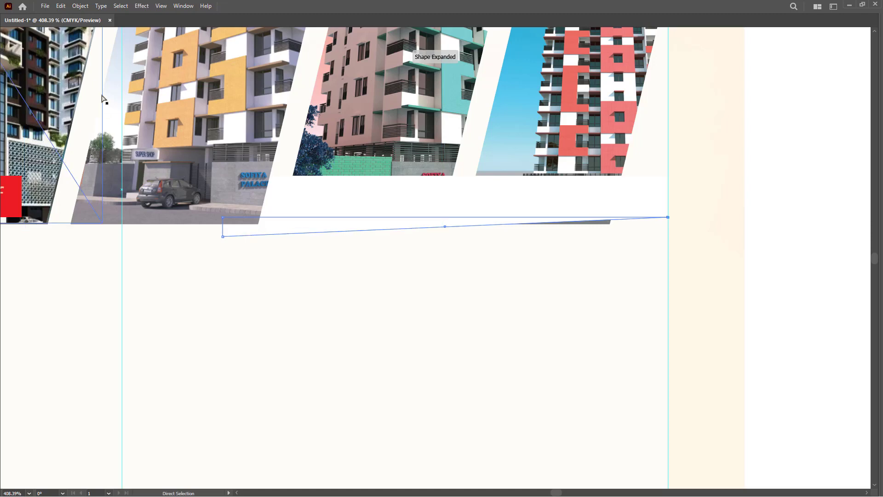
Fill the wedge with a linear gradient from white to 42% black
key("Tab")
key("v")
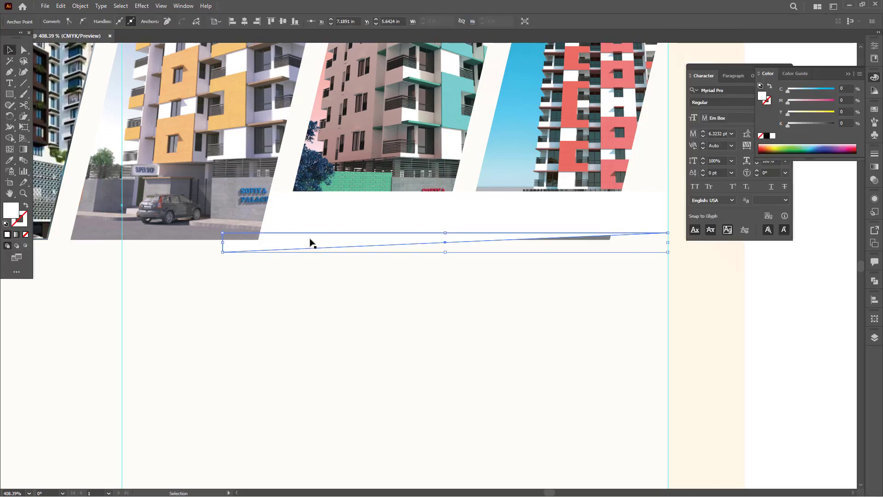
left_click(875, 167)
left_click(808, 229)
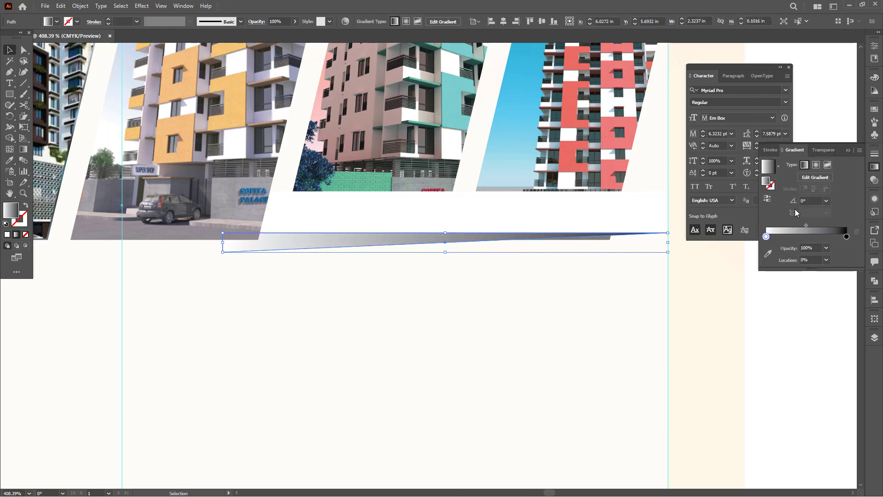
left_click(846, 236)
double_click(846, 237)
left_click(790, 271)
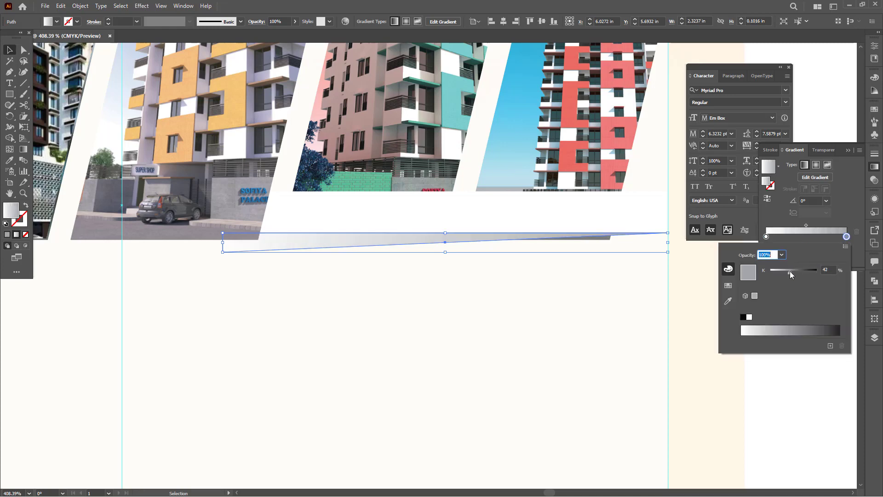
Set the gradient wedge's blending mode to Multiply and close the Character panel
left_click_drag(786, 271, 790, 272)
left_click(875, 179)
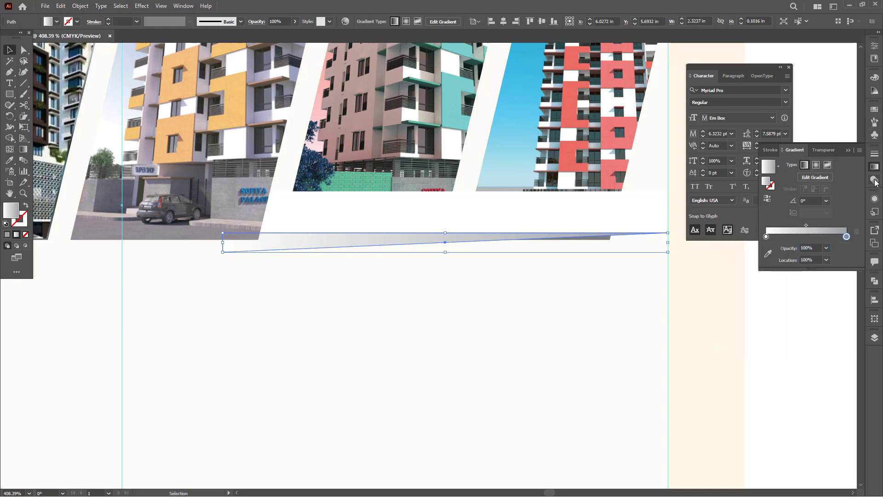
left_click(875, 181)
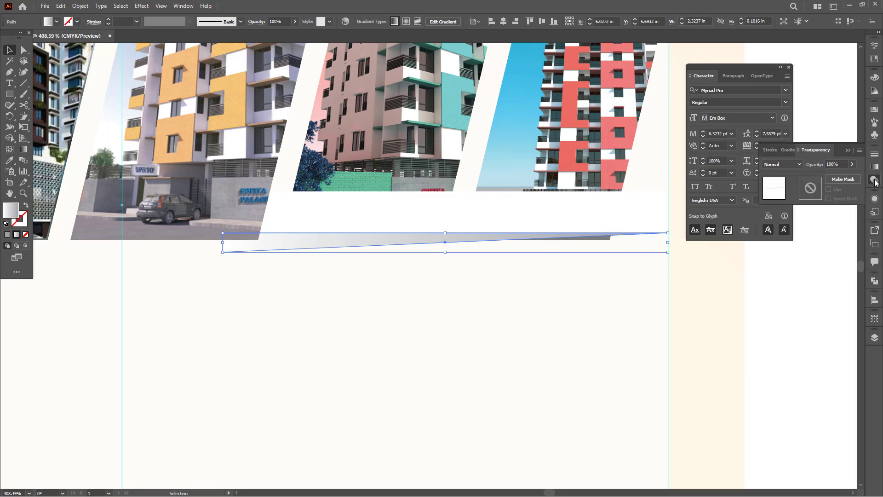
left_click(773, 164)
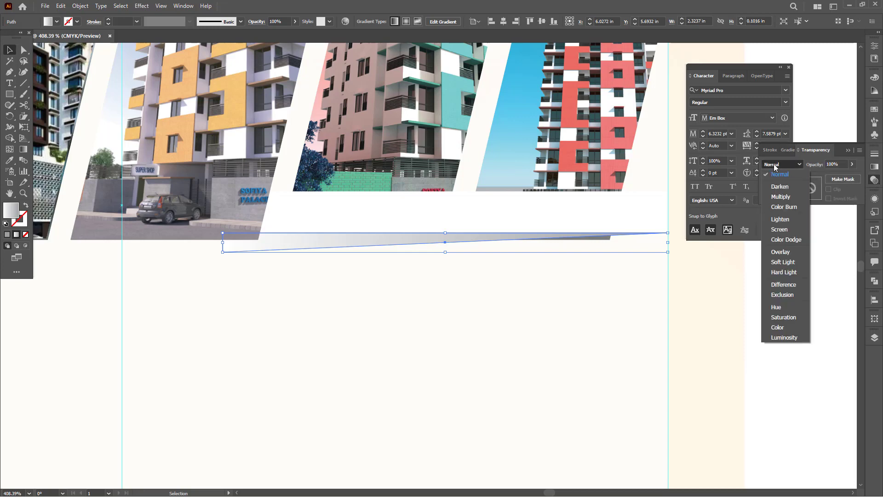
left_click(788, 198)
left_click(789, 68)
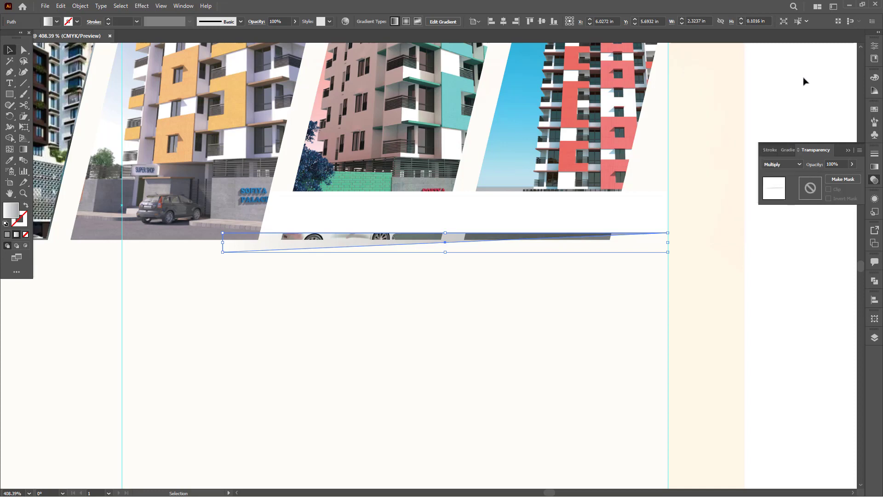
left_click(737, 299)
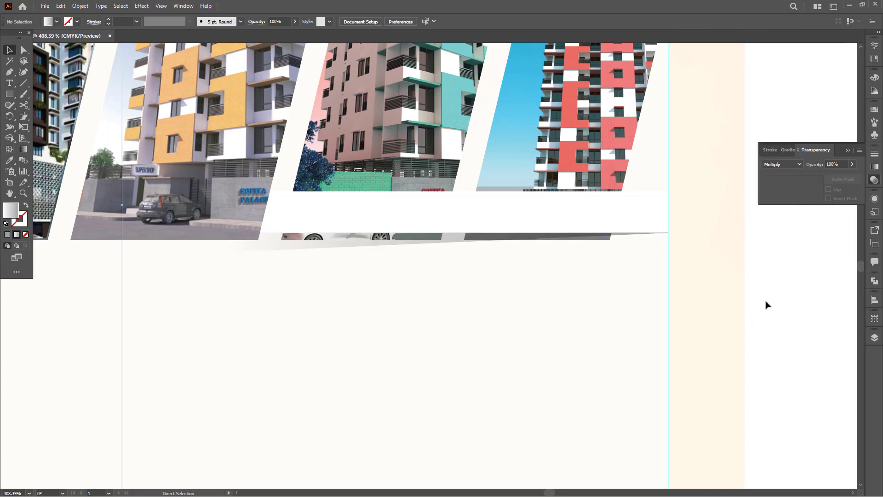
Copy the website text from the red contact bar onto the white bar beneath the building images
key("ctrl+minus")
key("ctrl+minus")
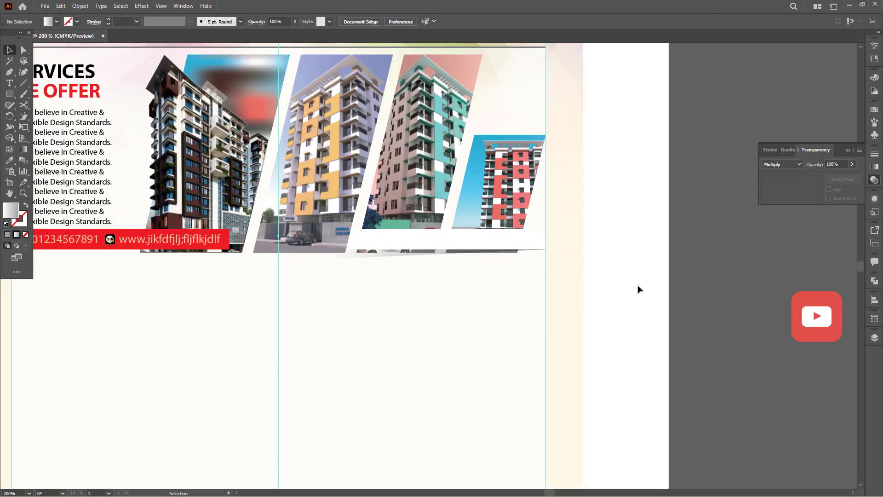
left_click_drag(629, 291, 660, 289)
left_click_drag(598, 297, 619, 290)
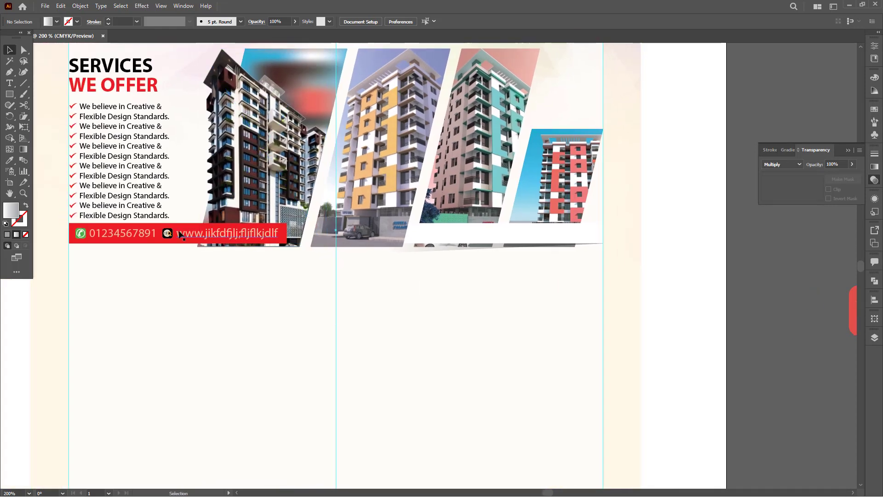
left_click_drag(209, 237, 572, 285)
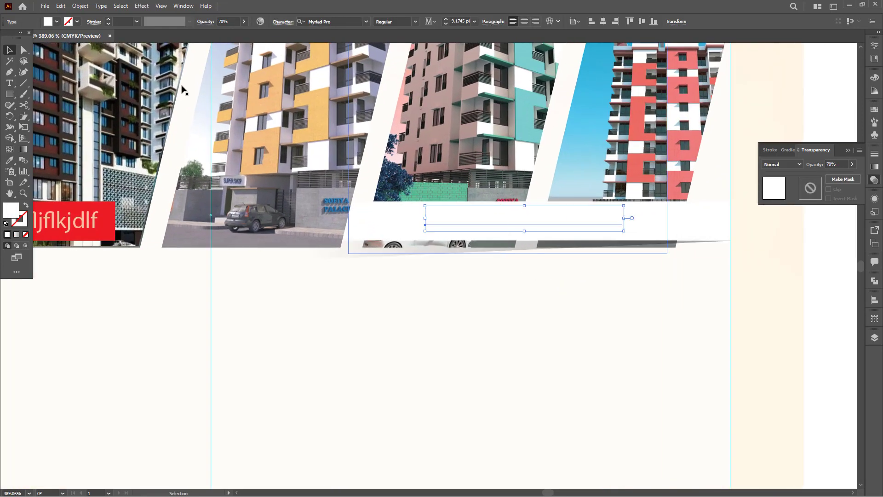
Fill the copied website text with black and set its opacity to 100%
left_click(46, 22)
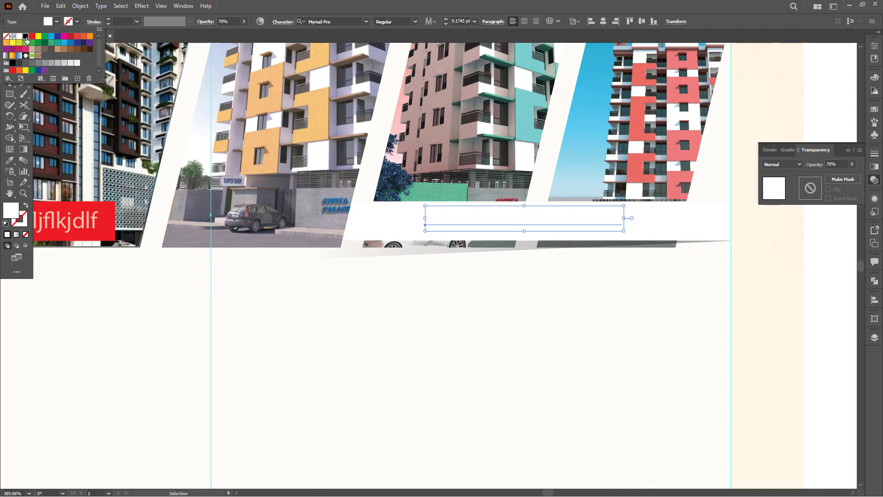
left_click(25, 37)
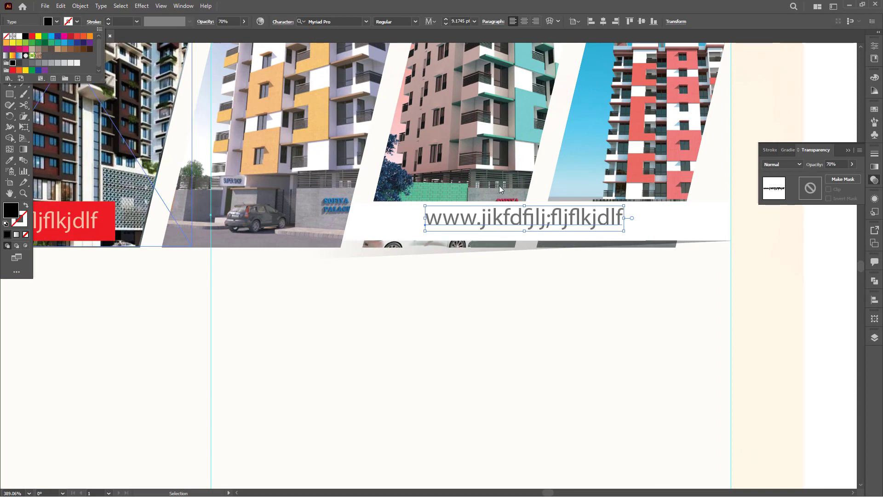
left_click(521, 219)
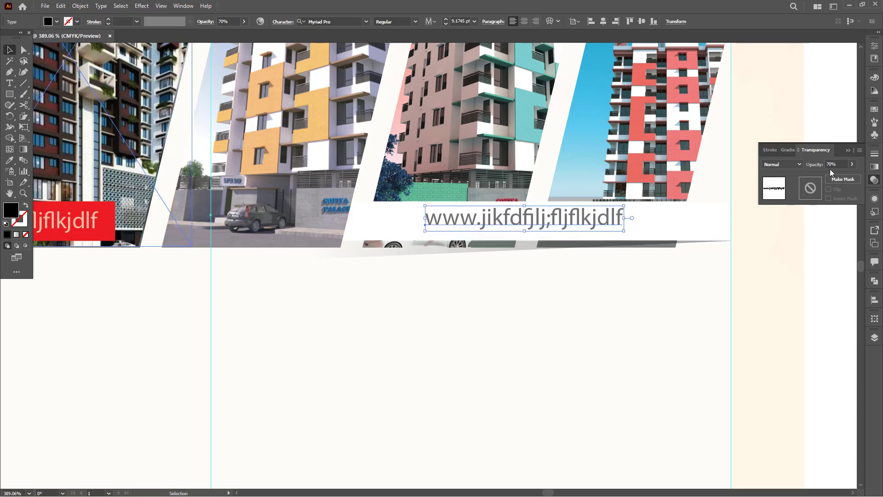
left_click(851, 164)
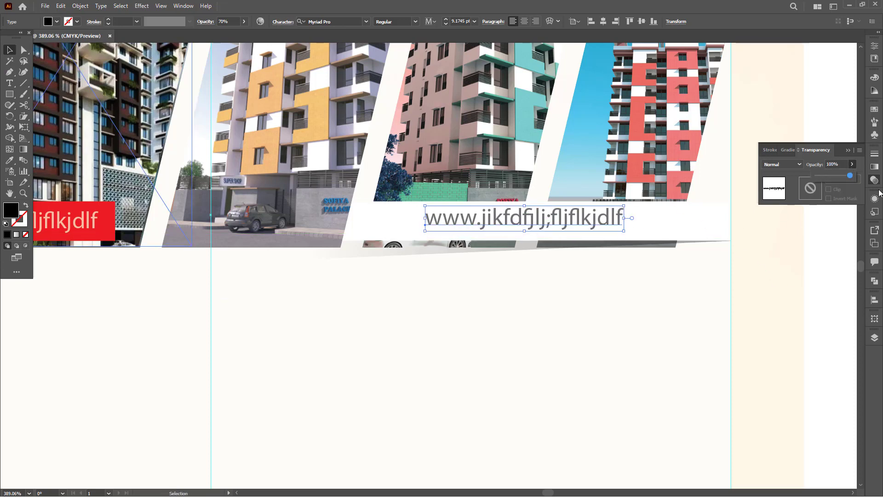
left_click_drag(878, 192, 882, 192)
Replace the copied website text with "3D WALKTHORUCH EXPERT"
left_click(558, 222)
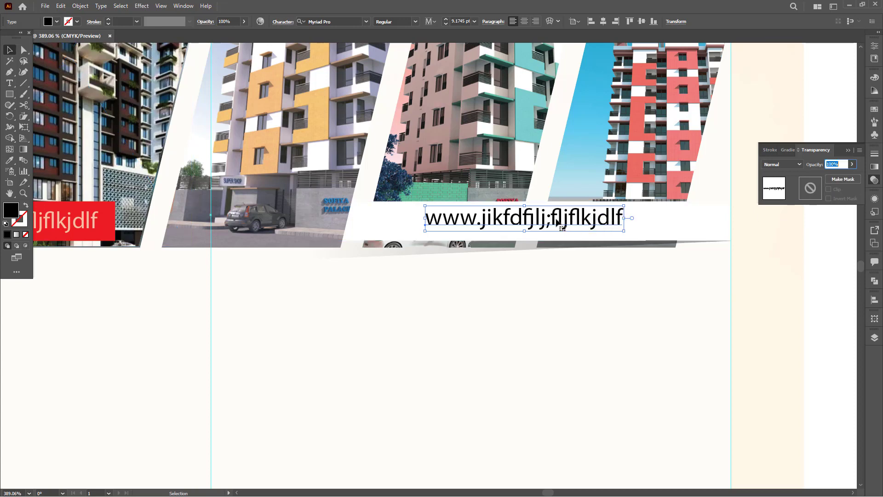
double_click(557, 221)
key("ctrl+a")
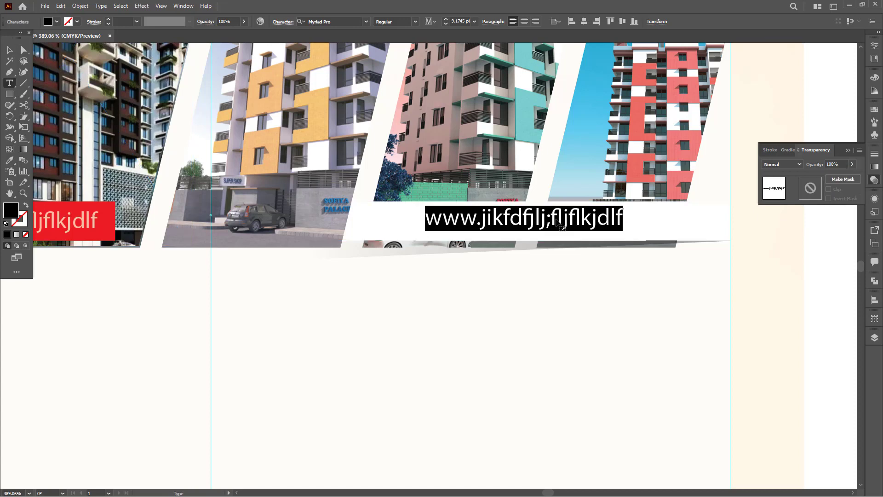
type("3d")
key("BackSpace")
key("BackSpace")
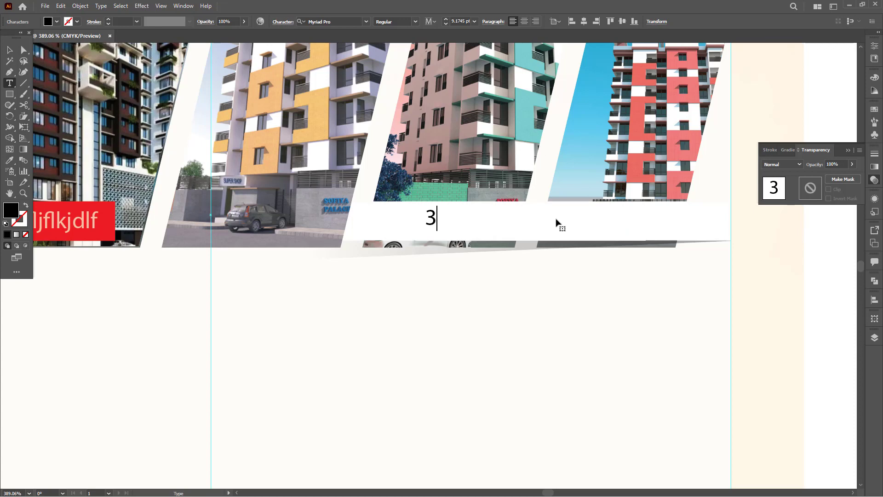
type("D WAL")
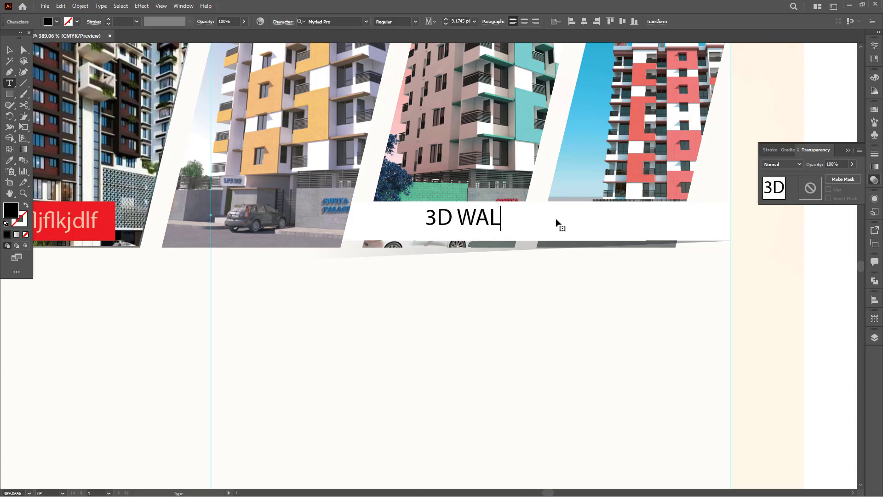
type("KTHORU")
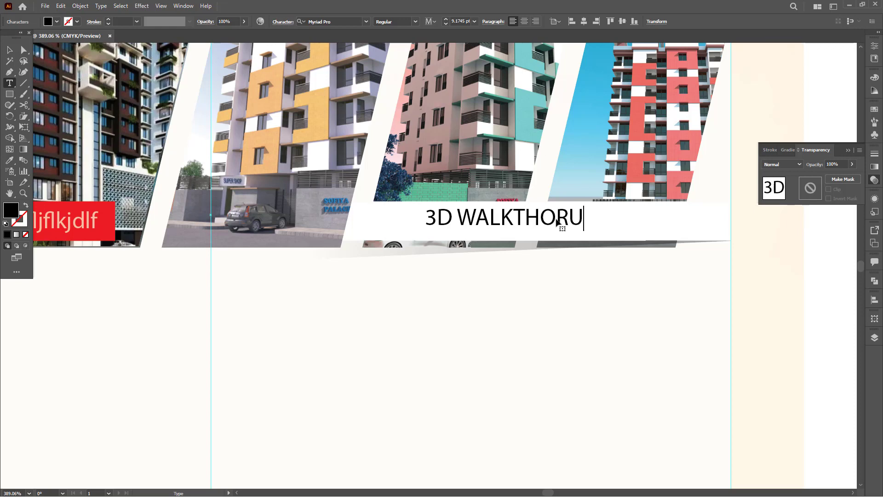
type("CH EXP")
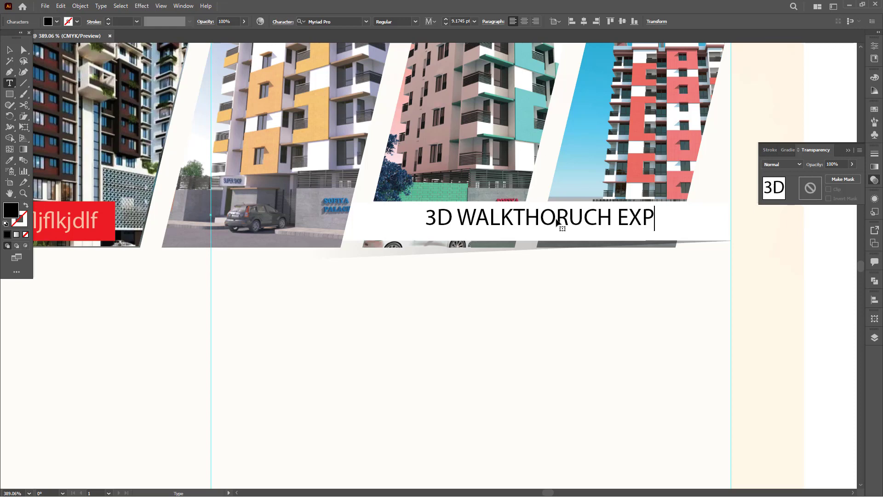
type("ERT")
key("Escape")
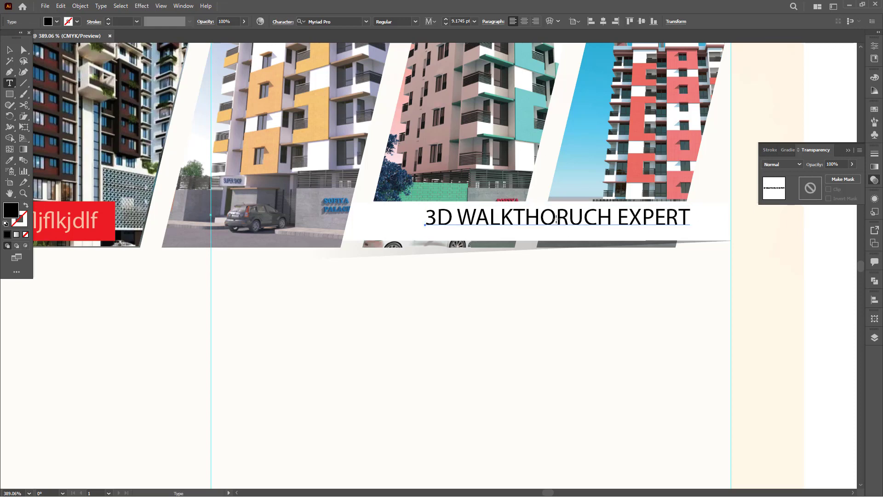
Position the "3D WALKTHORUCH EXPERT" text inside the white bar and enlarge it to about 11.73 pt to fill the bar's width
key("v")
left_click_drag(556, 219, 506, 228)
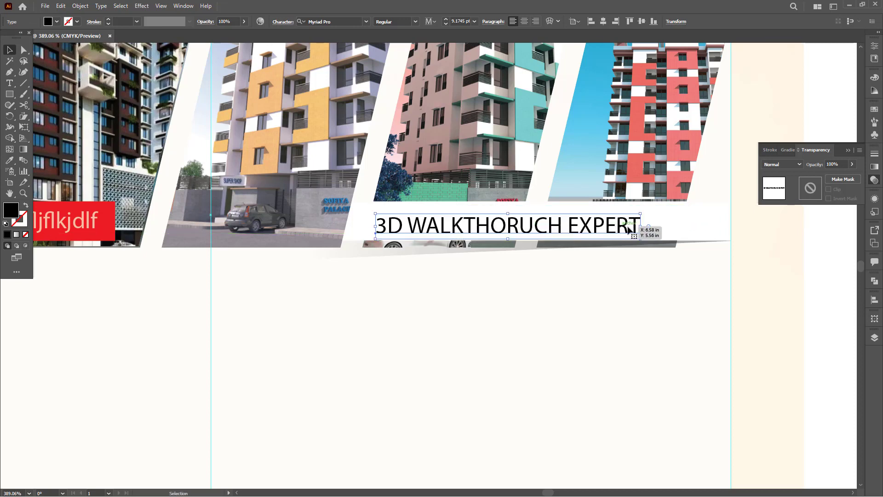
mouse_move(642, 226)
left_mouse_down()
mouse_move(715, 226)
mouse_move(656, 225)
left_mouse_up()
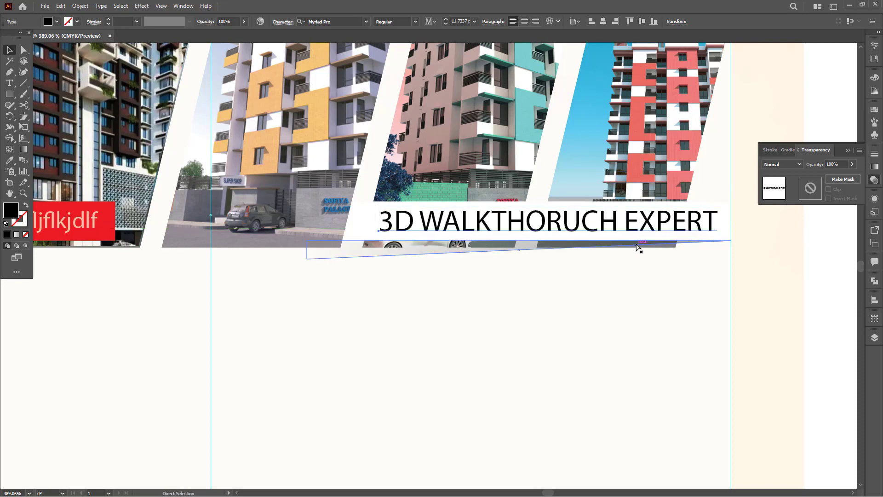
key("ctrl+minus")
key("ctrl+minus")
key("ctrl+minus")
key("ctrl+minus")
left_click(554, 253)
left_click_drag(565, 235, 569, 234)
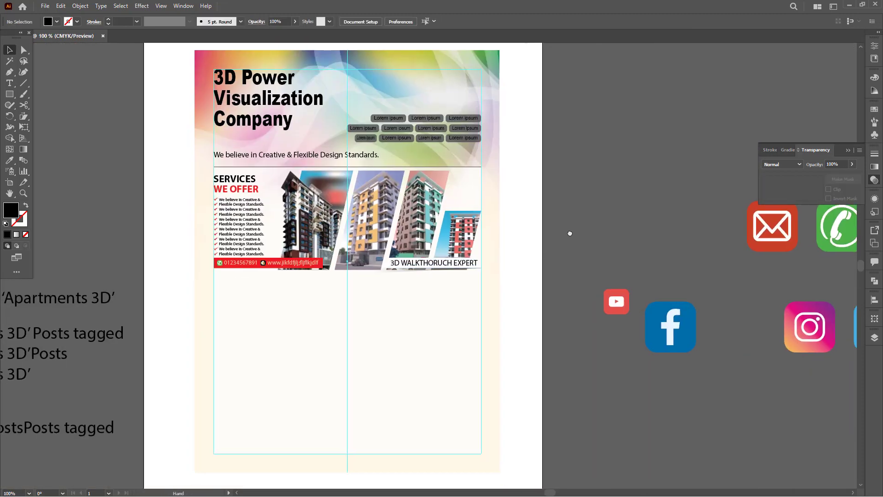
Duplicate the cream background rectangle and shrink the copy into a full-width band about 0.49 in high, just beneath the building images
left_click_drag(408, 279, 449, 249)
key("ctrl+minus")
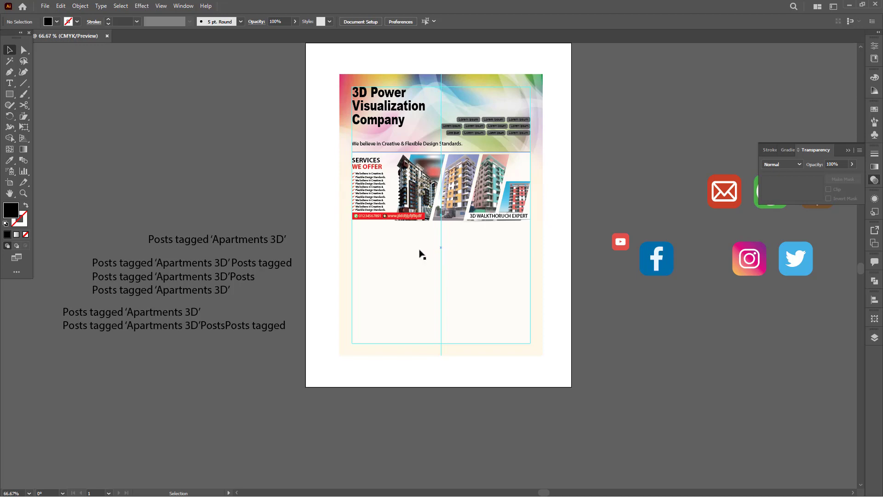
left_click_drag(502, 299, 534, 297)
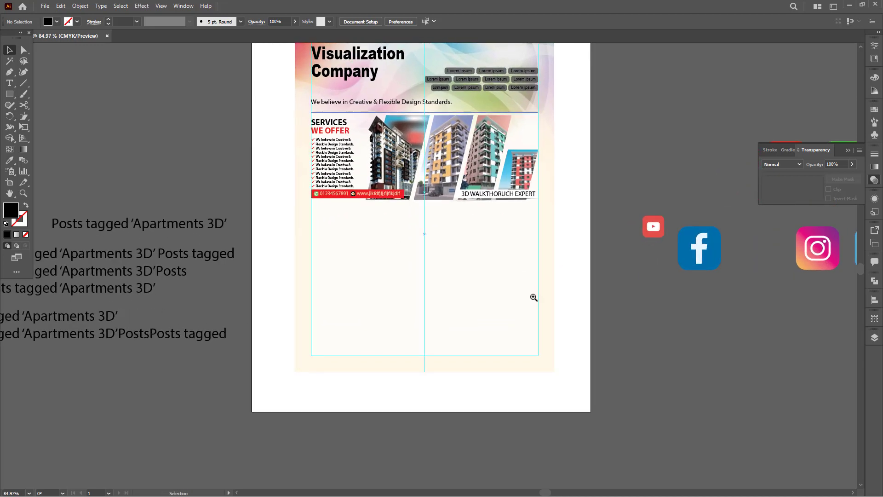
left_click(547, 341)
key("a")
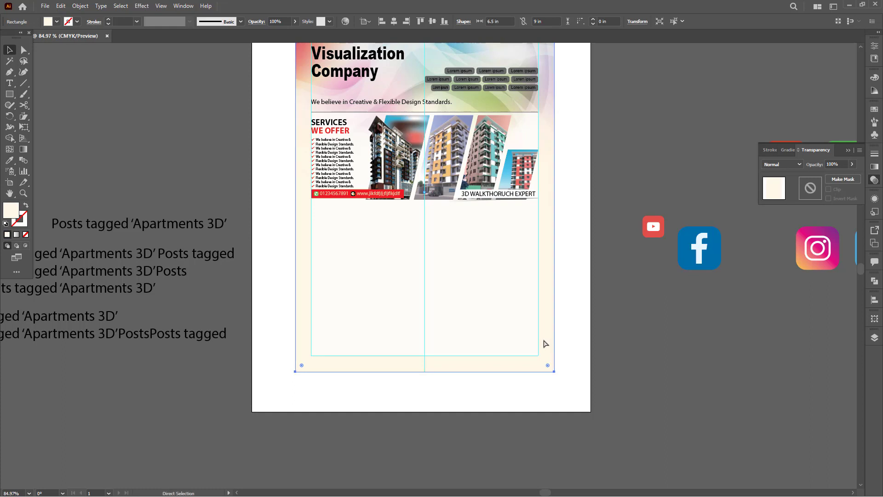
scroll(461, 220, "up", 3)
key("v")
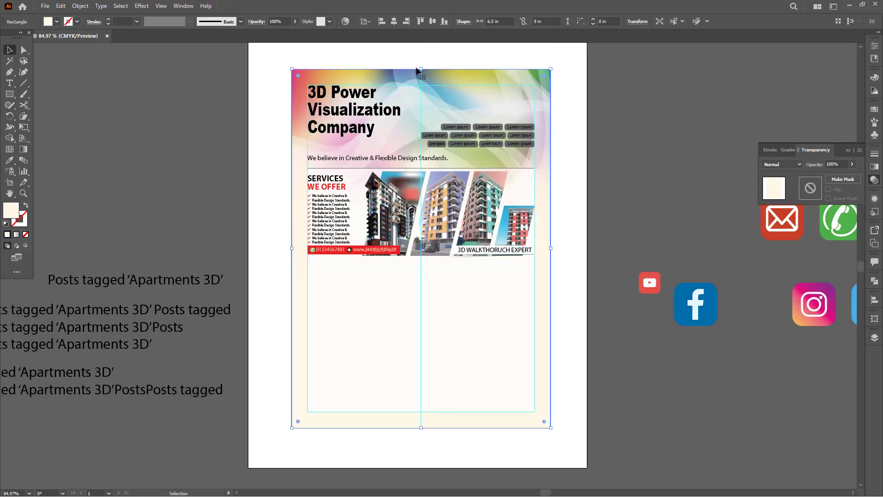
left_click_drag(420, 68, 433, 268)
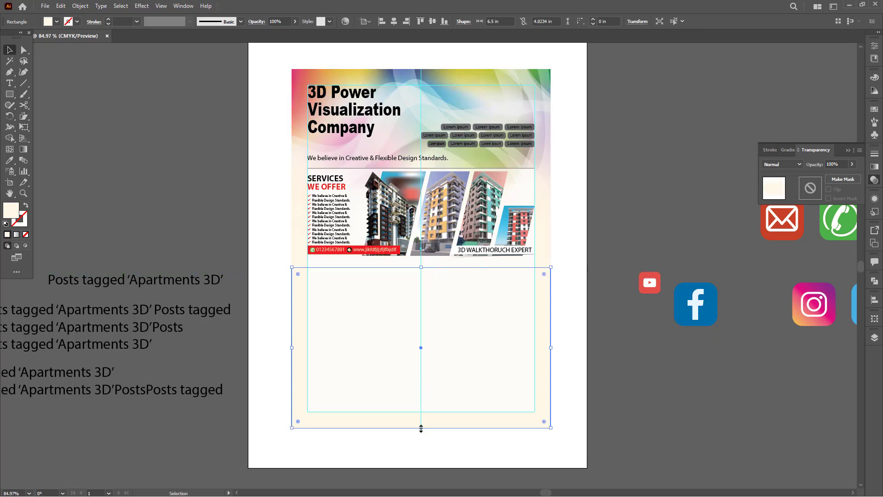
left_click_drag(421, 428, 457, 286)
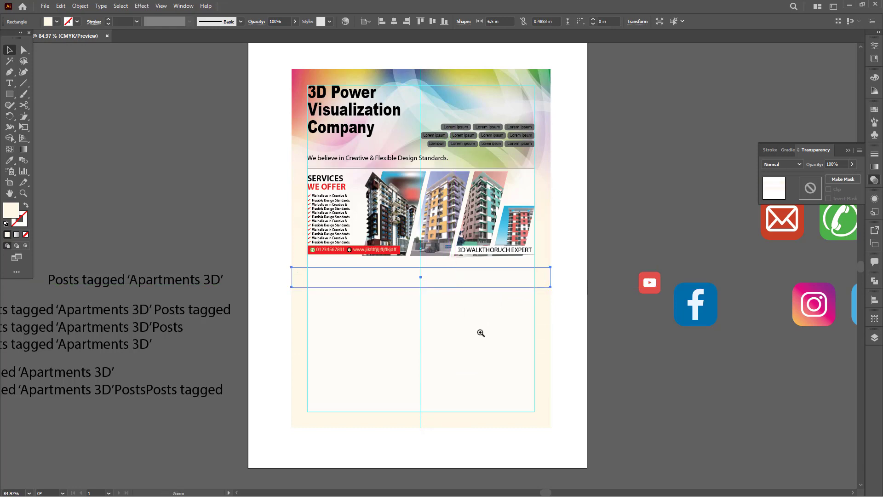
left_click(481, 333, "ctrl")
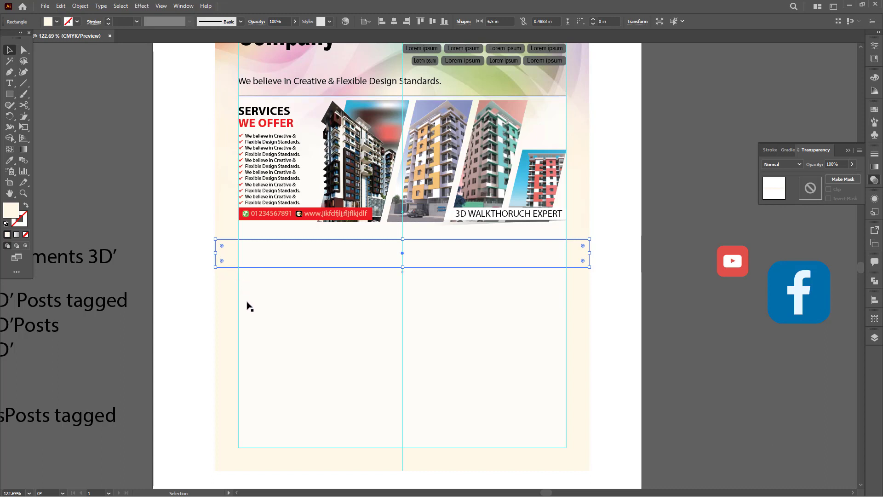
key("ctrl")
key("ctrl+1")
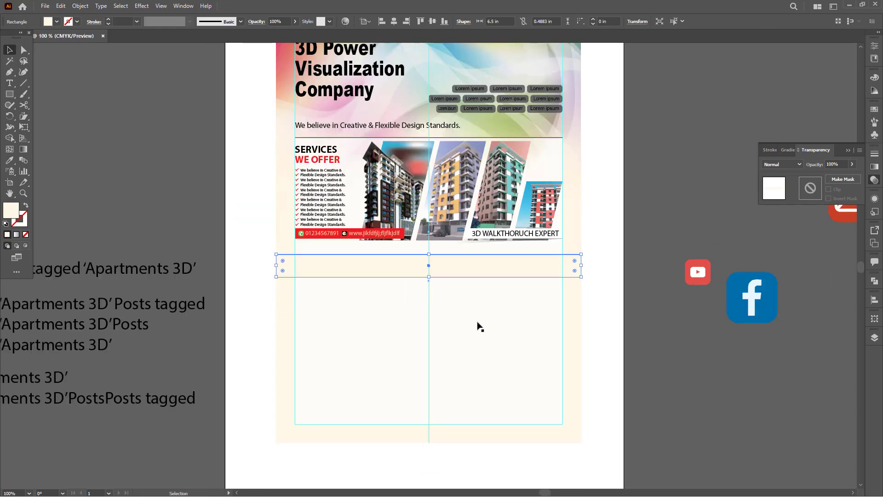
key("ctrl+space")
left_click(435, 309)
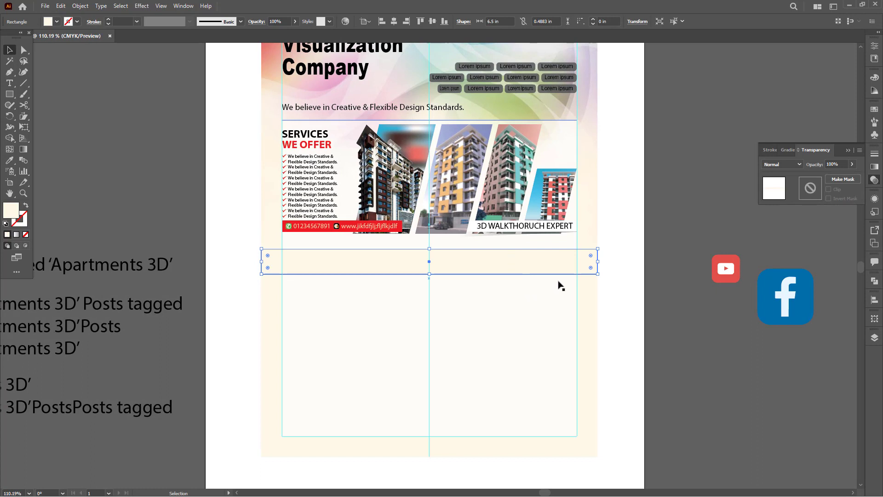
Duplicate the cream band and resize the copy into a narrow vertical bar about 0.14 in wide and 1.03 in high
key("a")
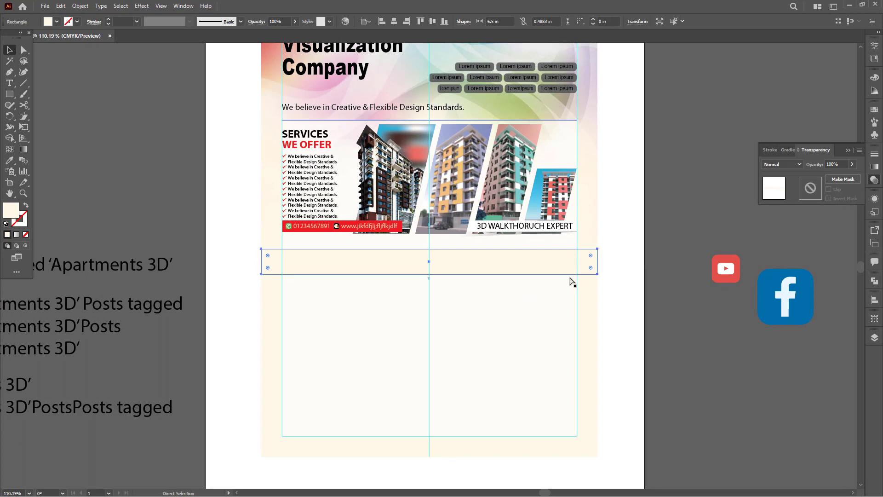
key("v")
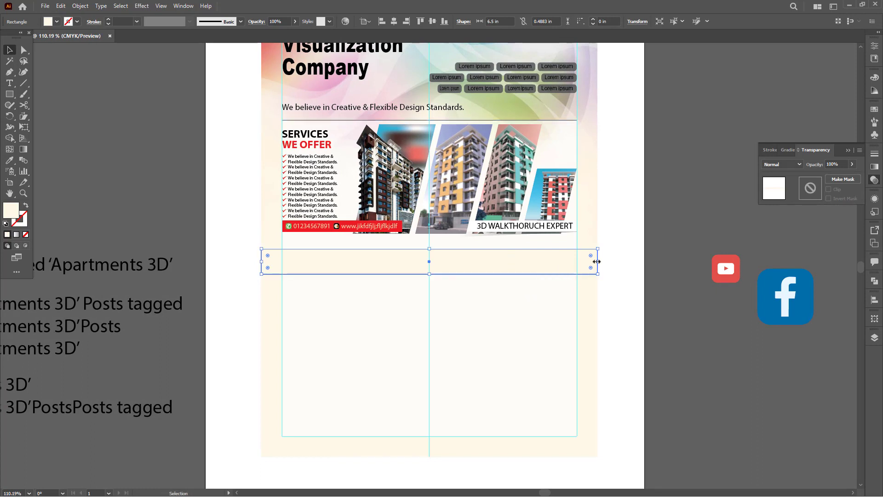
left_click_drag(596, 261, 504, 270)
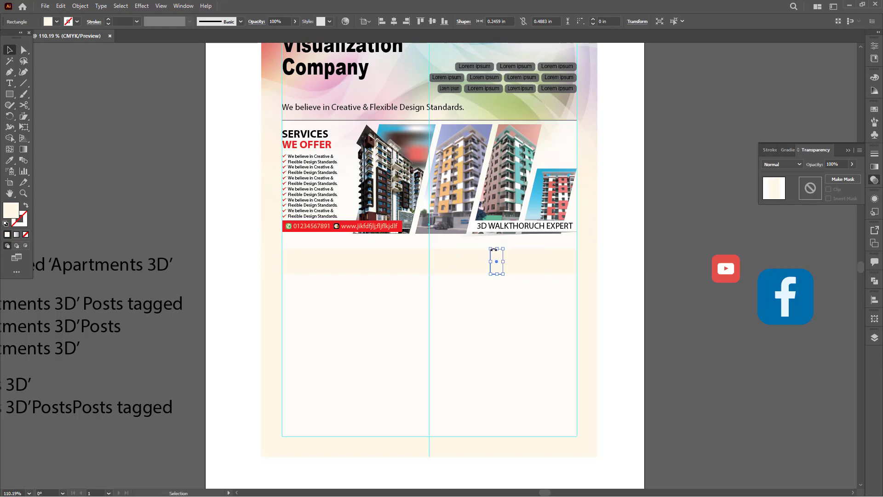
left_click_drag(494, 249, 496, 235)
mouse_move(509, 274)
left_mouse_down()
mouse_move(537, 282)
mouse_move(504, 258)
left_mouse_up()
Shear the narrow vertical bar into a slanted bar and reduce the cream band's height to about 0.39 in
left_click(24, 116)
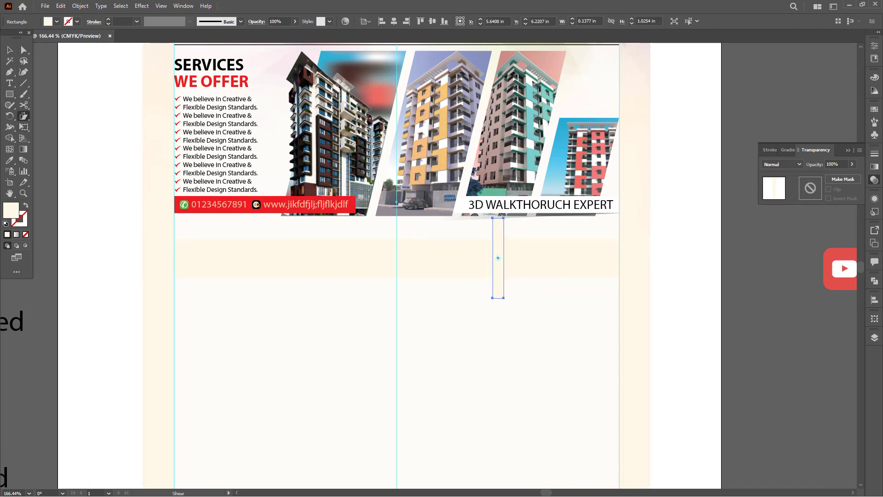
left_click_drag(493, 229, 453, 234)
key("v")
left_click(467, 250)
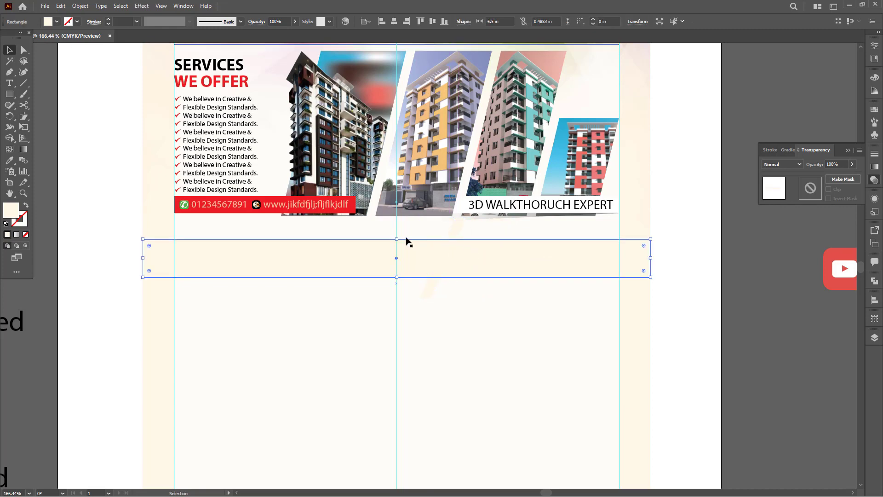
left_click_drag(396, 238, 407, 243)
Cut the slanted bar out of the cream band with Shape Builder, splitting the band into two pieces with slanted ends
left_click(454, 244, "shift")
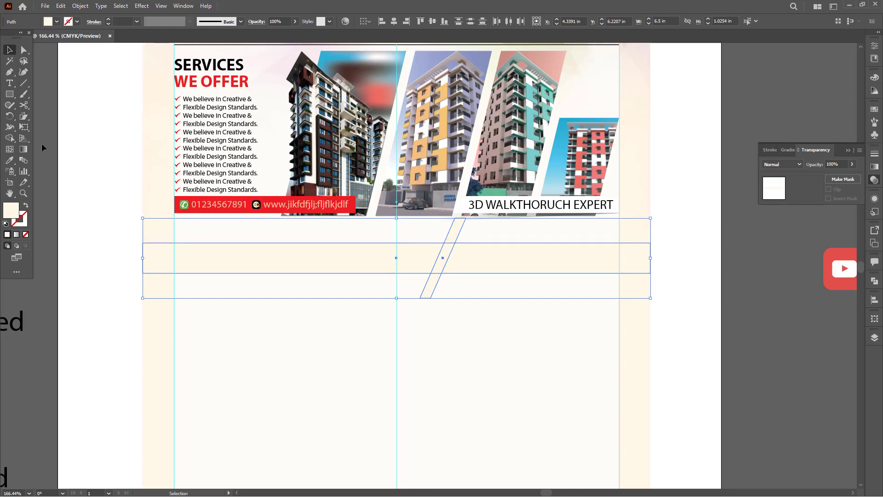
left_click(9, 139)
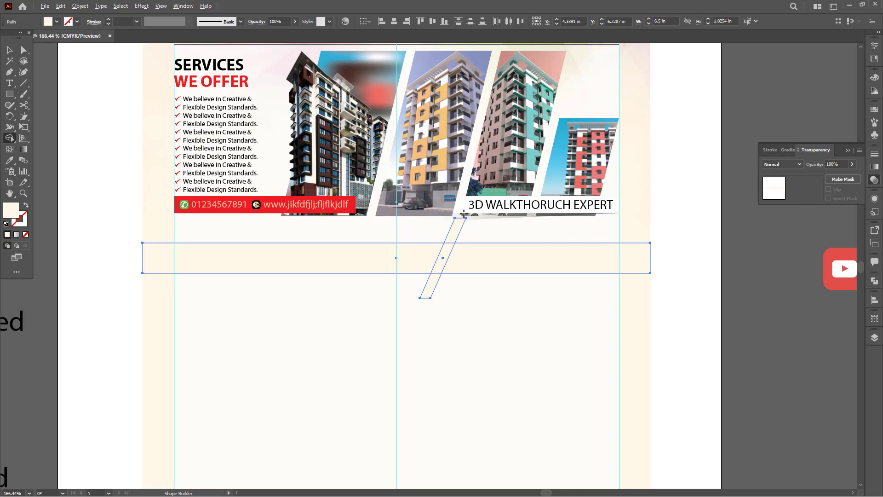
left_click_drag(464, 212, 416, 331)
key("v")
left_click(676, 259)
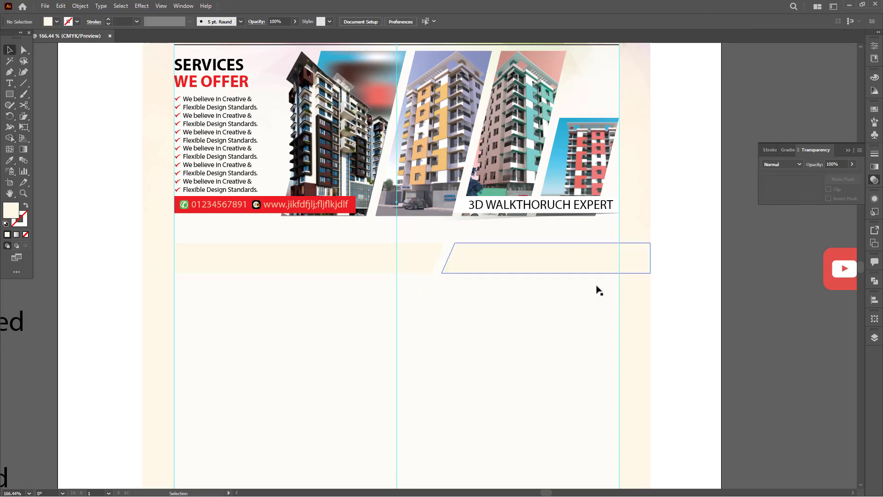
Fill the right-hand band piece with tan, C 0, M 15, Y 20, K 14
left_click_drag(420, 316, 465, 307)
left_click(407, 260)
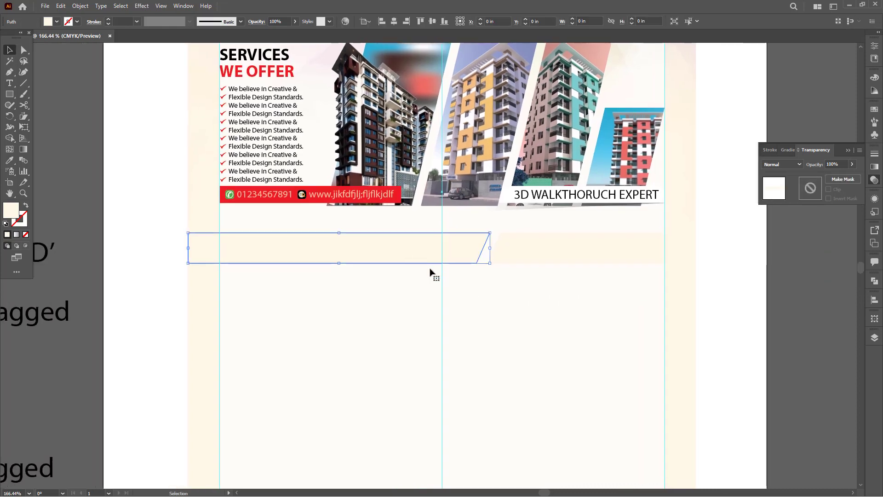
left_click_drag(402, 277, 334, 282)
left_click(455, 252)
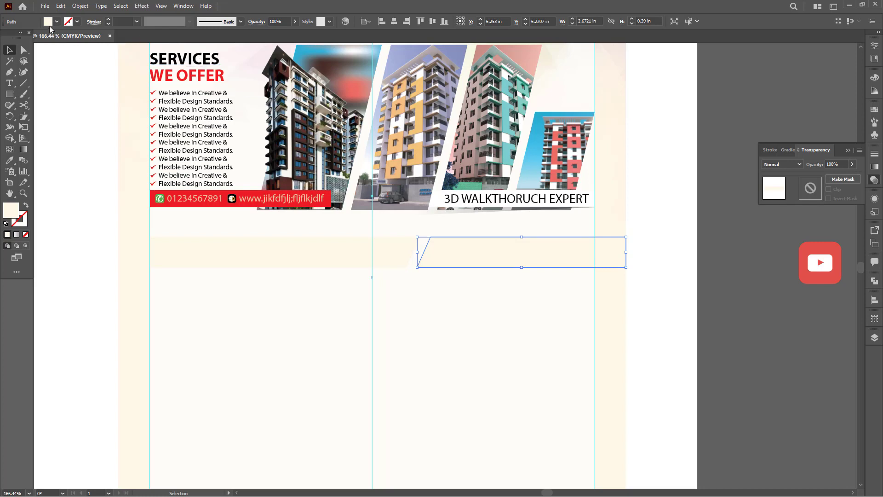
left_click(875, 81)
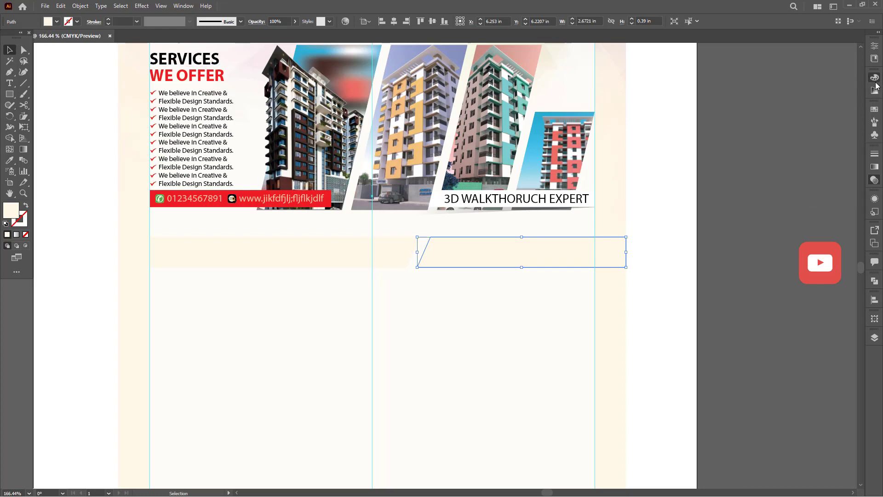
mouse_move(790, 125)
left_mouse_down()
mouse_move(801, 124)
mouse_move(794, 125)
left_mouse_up()
left_click(795, 100)
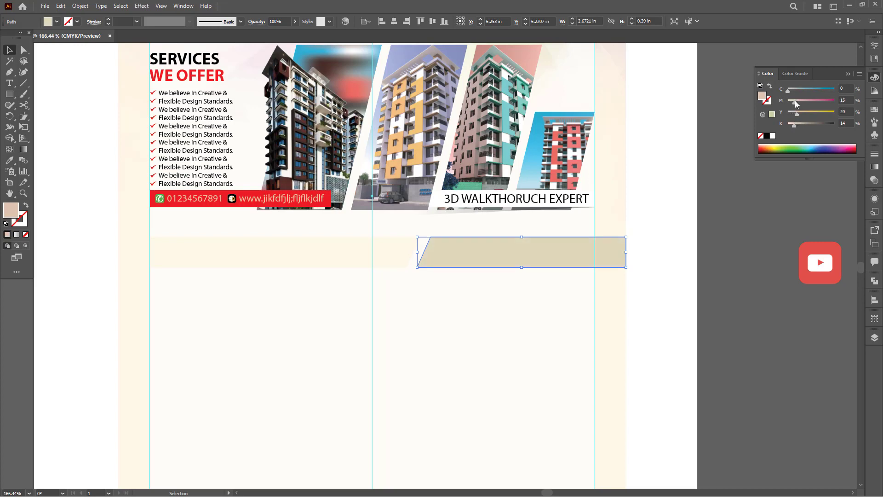
Fill the left-hand band piece with green, C 76, M 3, Y 100, K 0
left_click(351, 246)
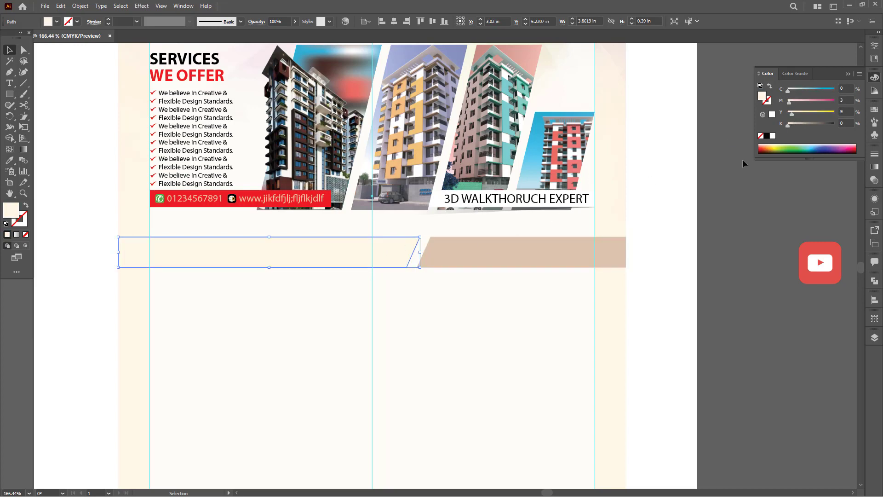
left_click_drag(791, 112, 841, 110)
left_click(822, 89)
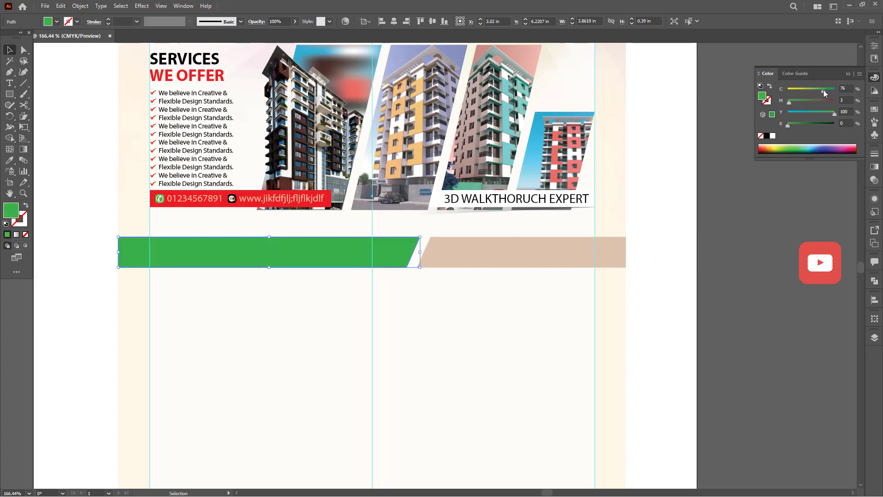
Draw a triangular fold about 0.4 in wide and 0.15 in high with the Pen tool beneath the green band's left end, reaching the margin guide
left_click_drag(556, 268, 593, 261)
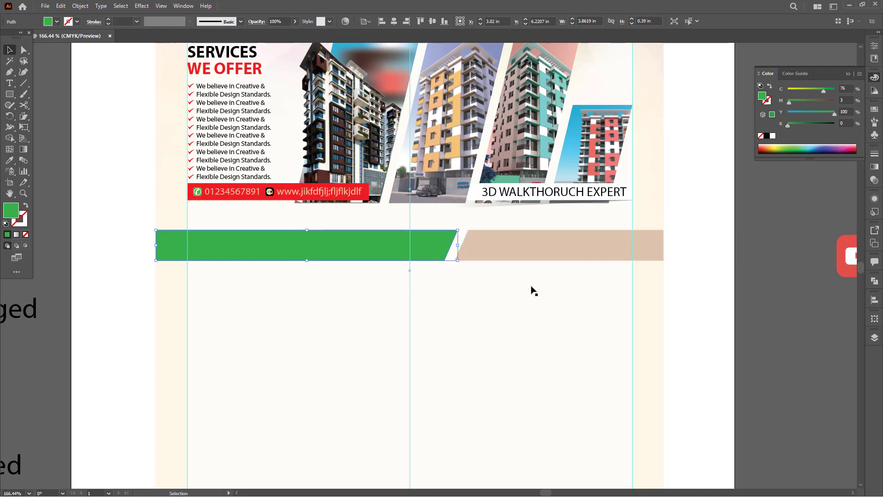
key("ctrl+space")
left_click_drag(133, 246, 320, 309)
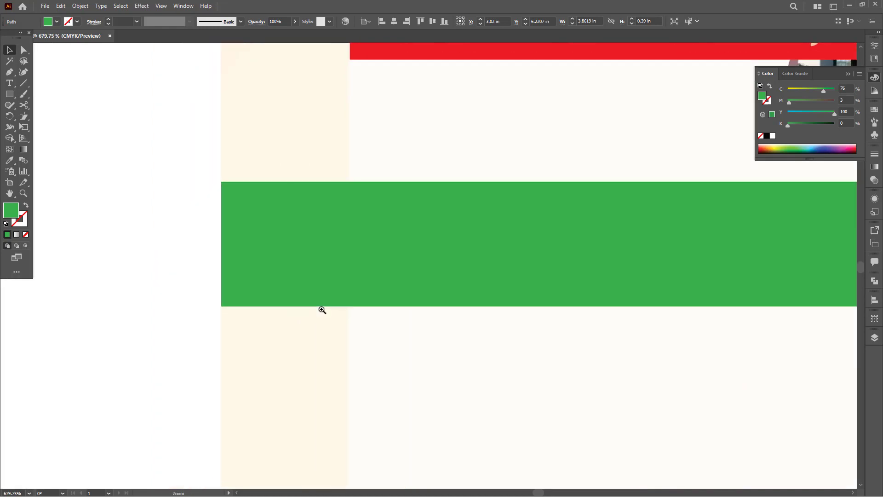
left_click(136, 176)
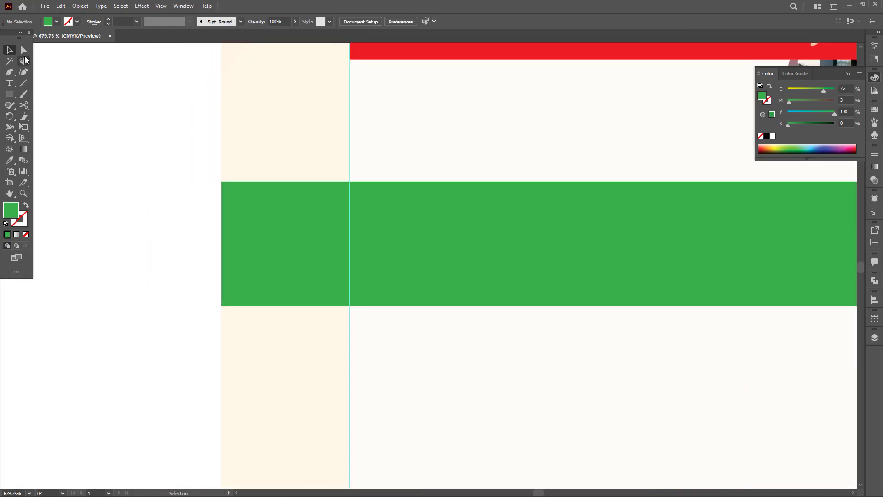
left_click(9, 72)
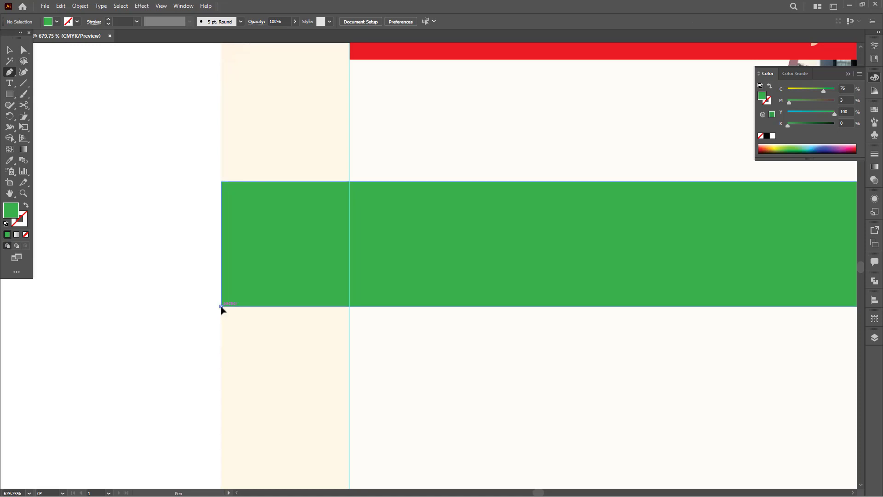
left_click(222, 306)
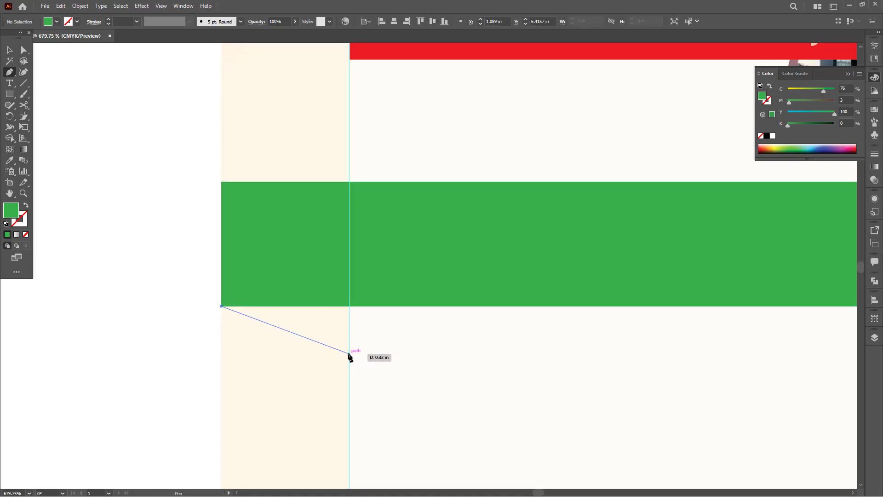
left_click(349, 353)
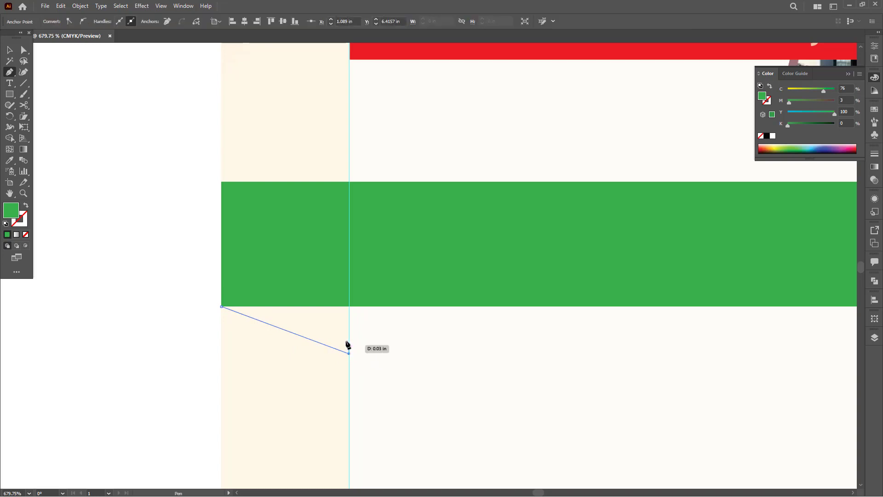
left_click(349, 306)
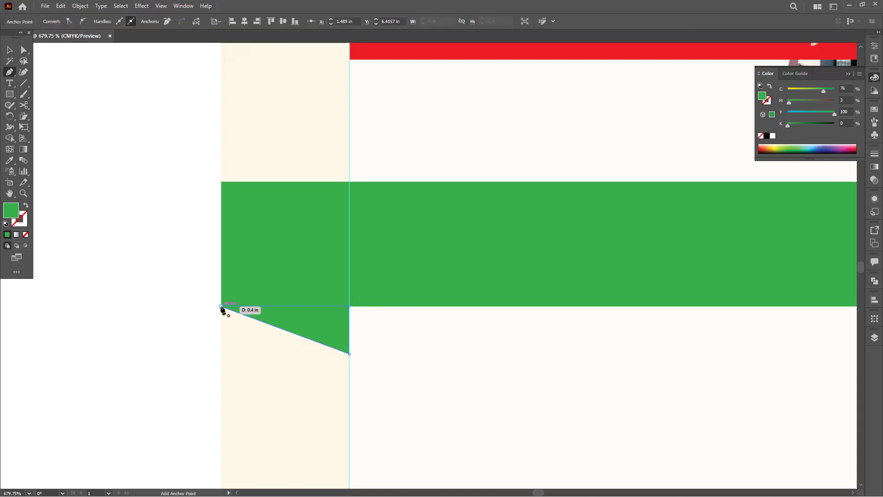
left_click(222, 307)
left_click(10, 49)
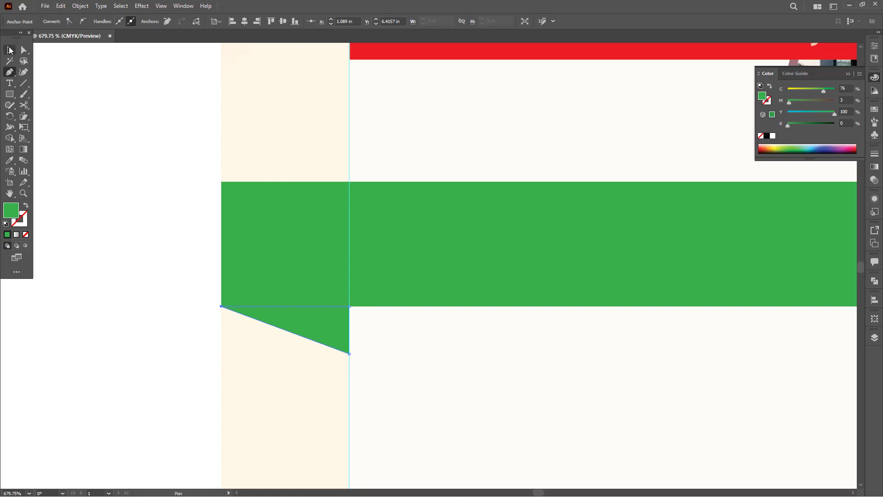
Darken the triangular fold's green fill by raising its black value to 51%
left_click(329, 318)
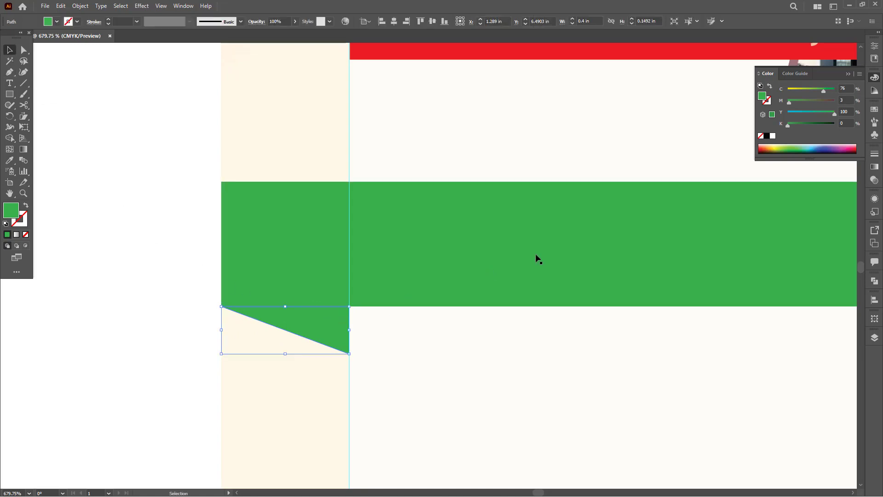
left_click(808, 124)
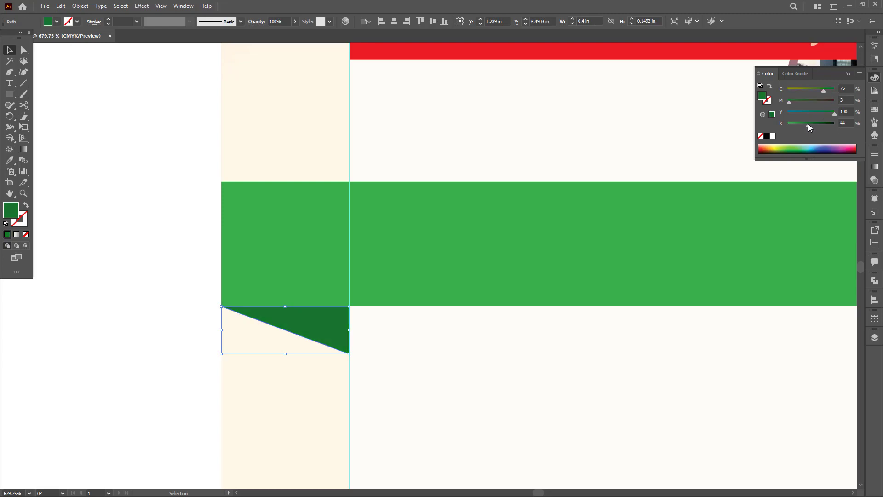
left_click_drag(810, 122, 811, 123)
left_click(181, 228)
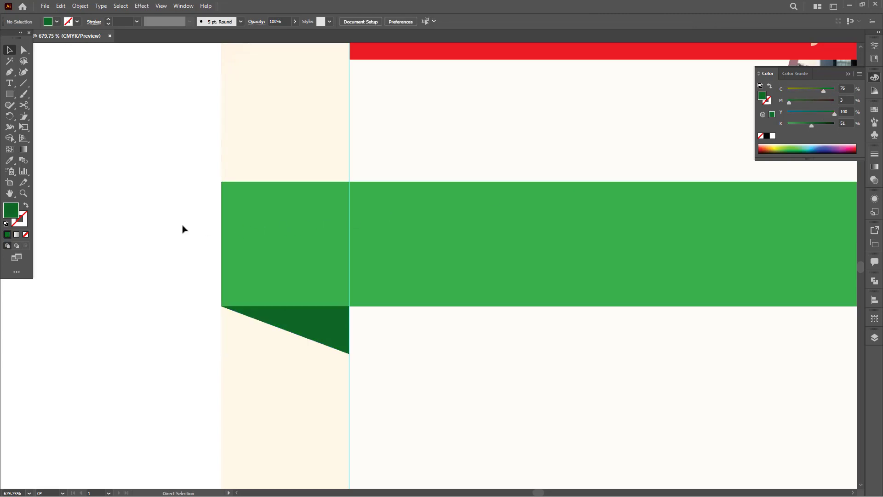
Draw a triangular fold with the Pen tool beneath the tan band's right end, between the margin guide and the flyer edge
key("ctrl+minus")
key("ctrl+minus")
key("ctrl+minus")
key("ctrl+minus")
key("ctrl+minus")
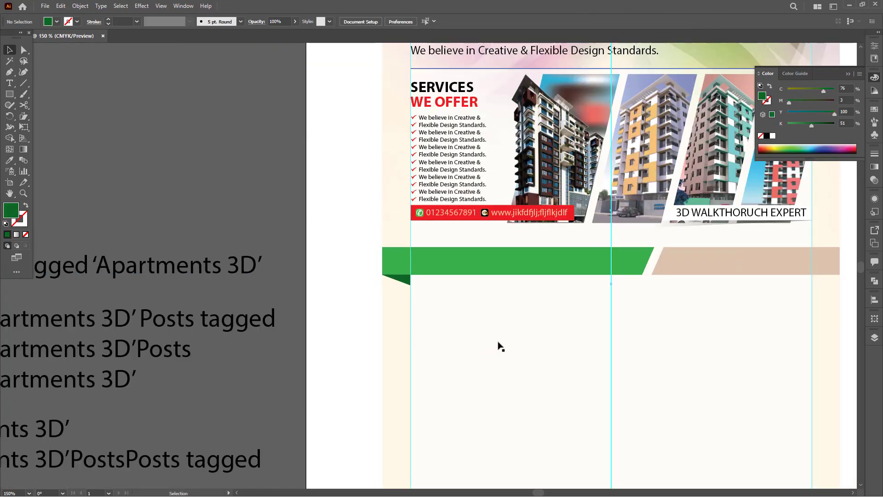
left_click_drag(530, 324, 436, 326)
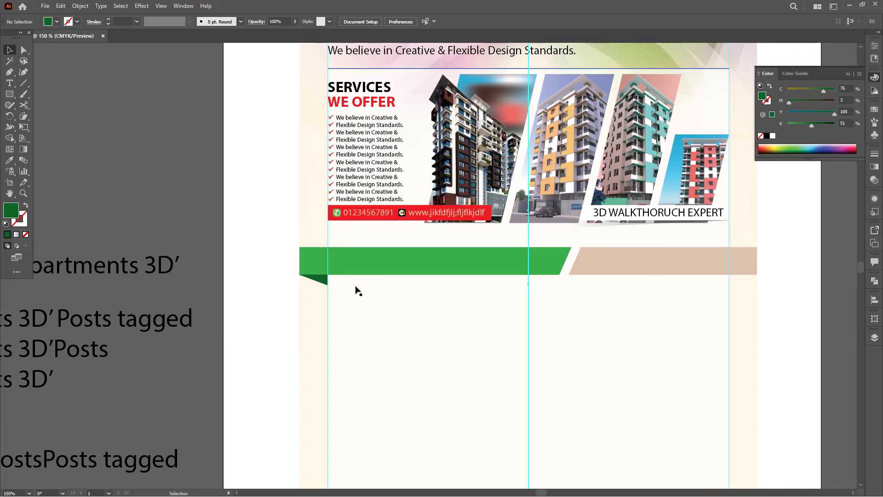
left_click_drag(624, 303, 485, 300)
left_click_drag(600, 278, 671, 311)
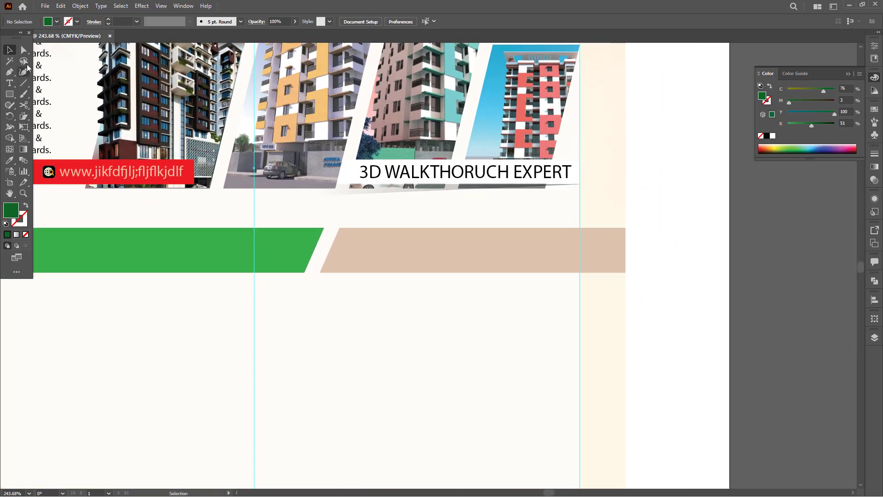
left_click(9, 71)
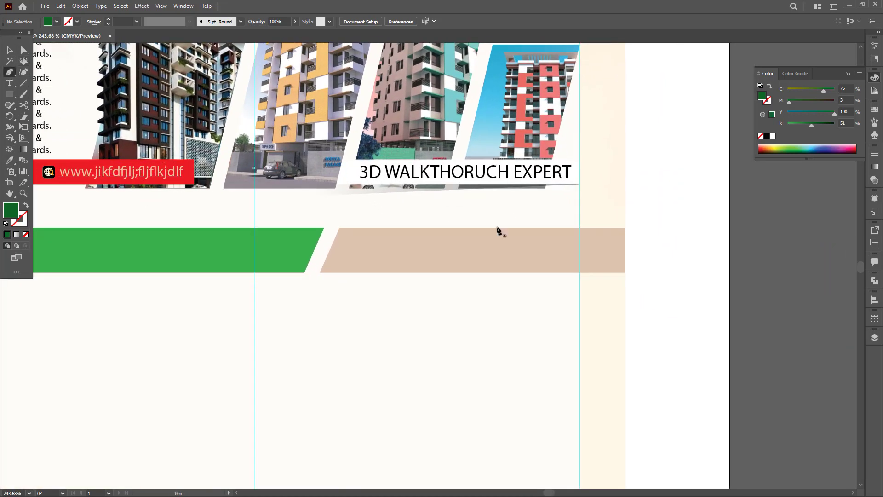
left_click(626, 272)
left_click_drag(579, 296, 581, 275)
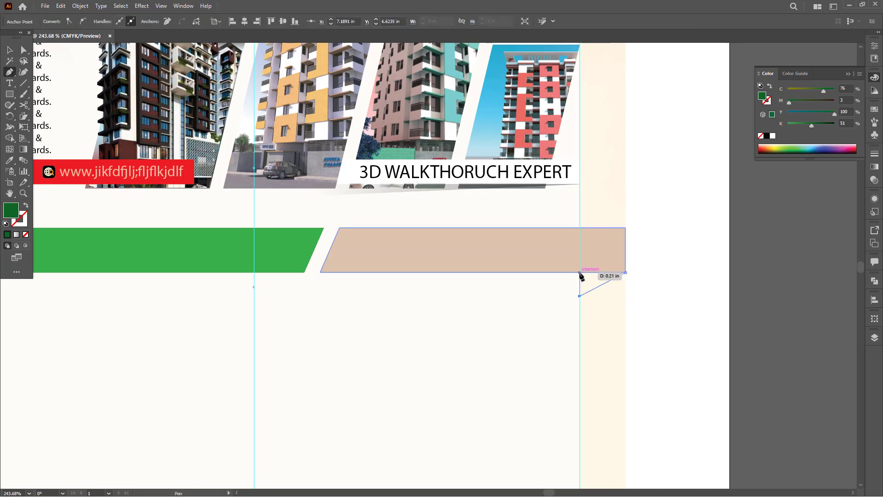
left_click(579, 272)
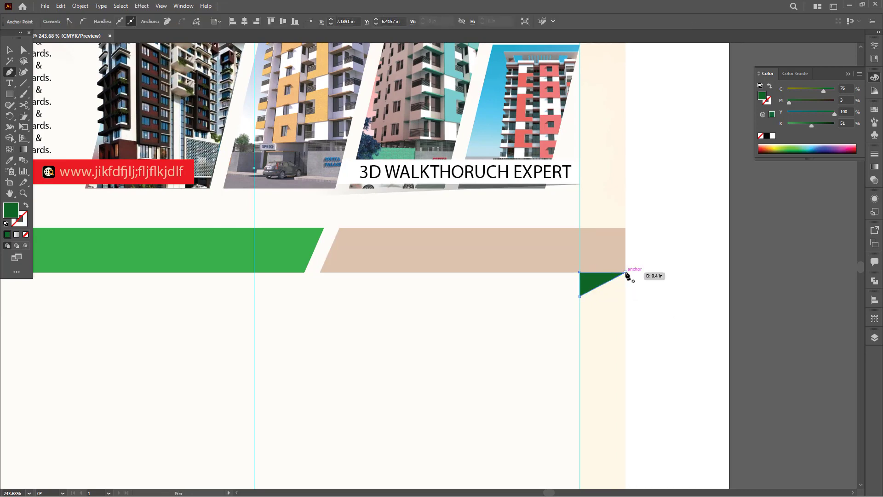
left_click(626, 272)
Delete the dark green triangle beneath the tan band's right end
key("ctrl+minus")
key("ctrl+minus")
key("ctrl+minus")
key("ctrl+minus")
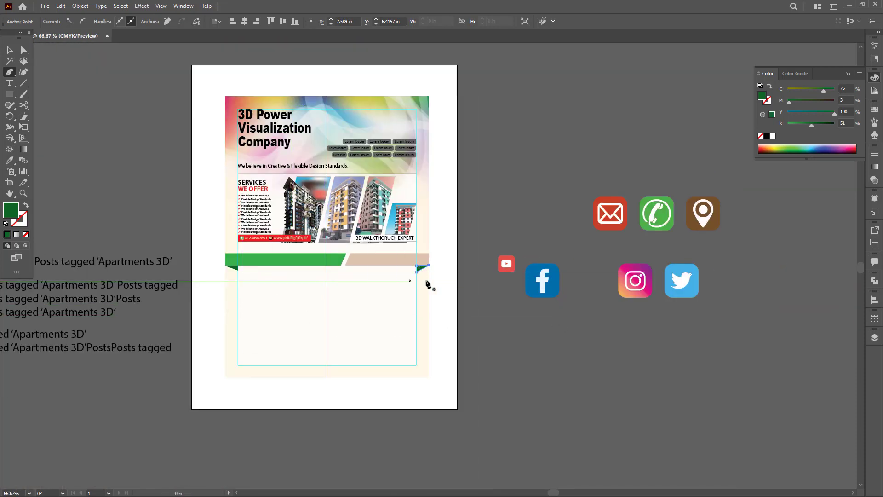
key("ctrl+space")
left_click_drag(414, 276, 567, 361)
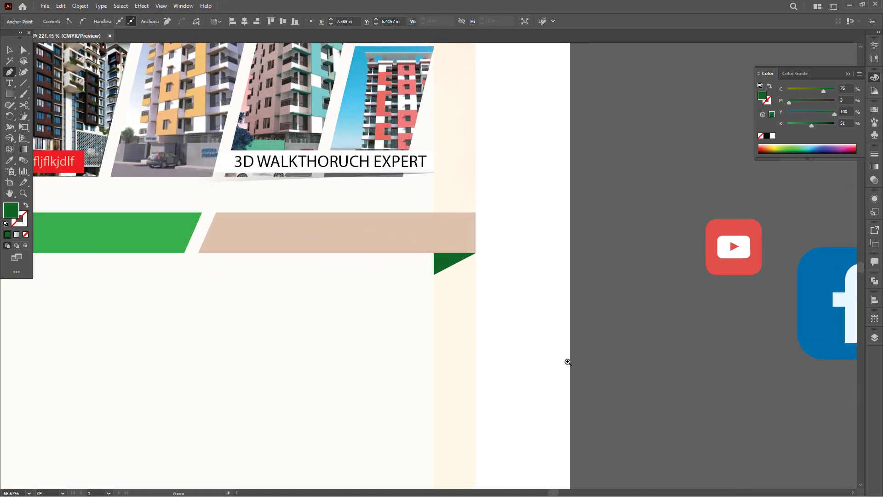
key("v")
left_click(446, 261)
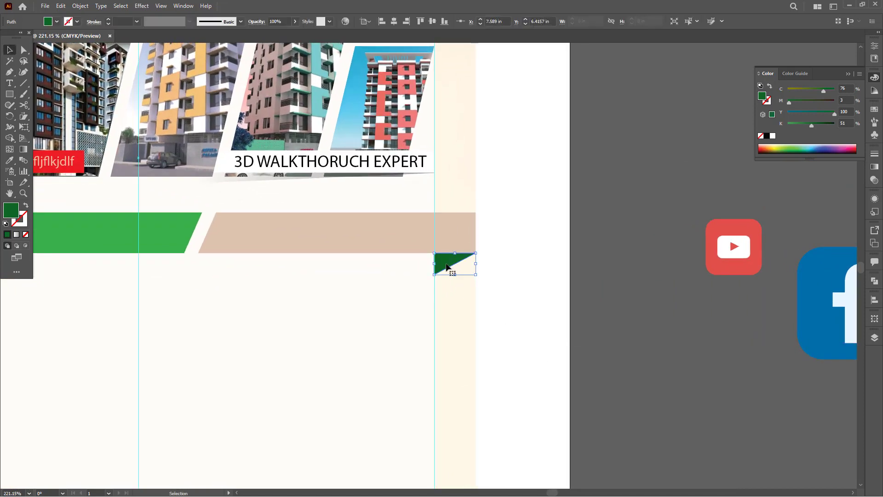
key("Delete")
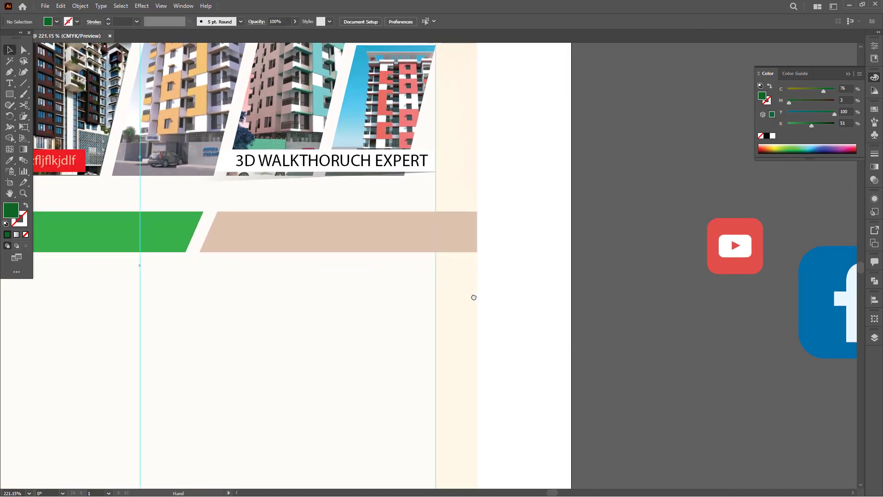
Place a copy of the green band's dark fold beneath the tan band and flip it horizontally
scroll(465, 296, "left", 5)
left_click_drag(46, 260, 653, 289)
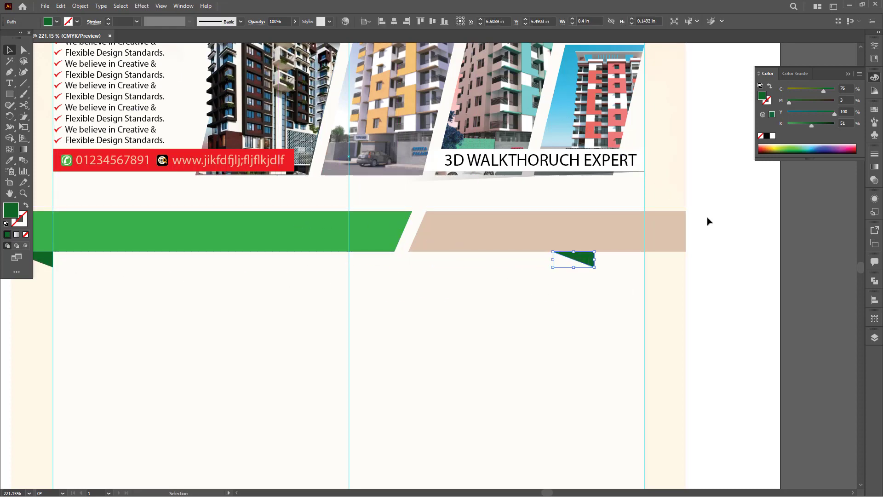
left_click(874, 320)
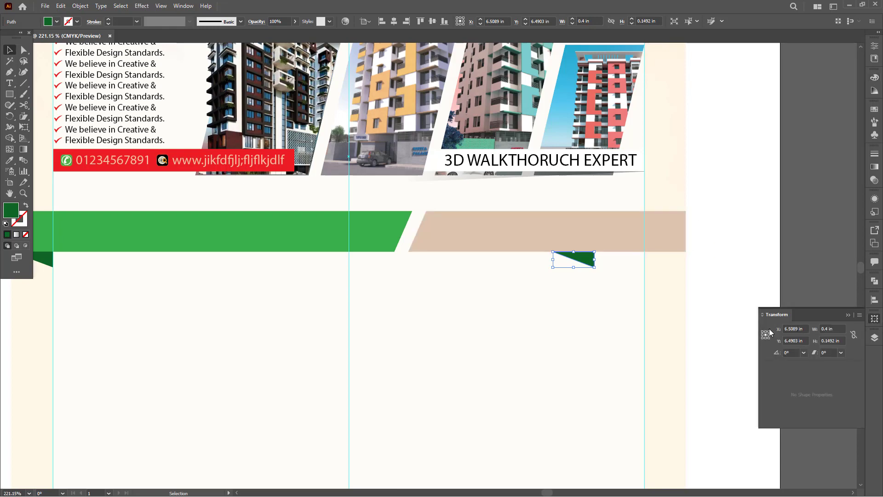
left_click(859, 315)
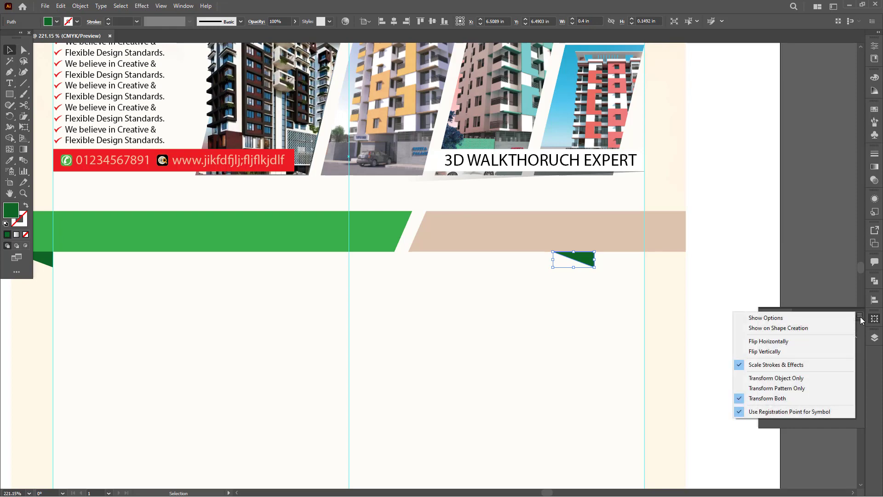
left_click(778, 343)
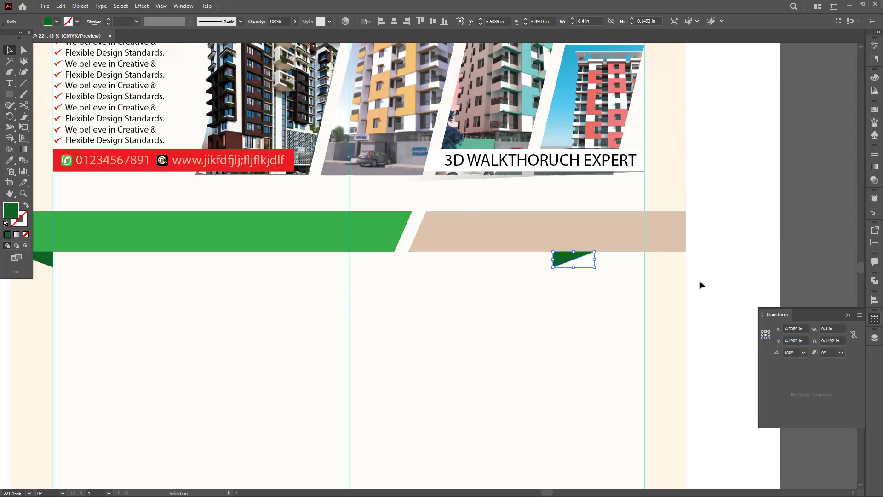
Align the flipped fold's right edge with the right edge of the tan band
left_click(669, 238, "shift")
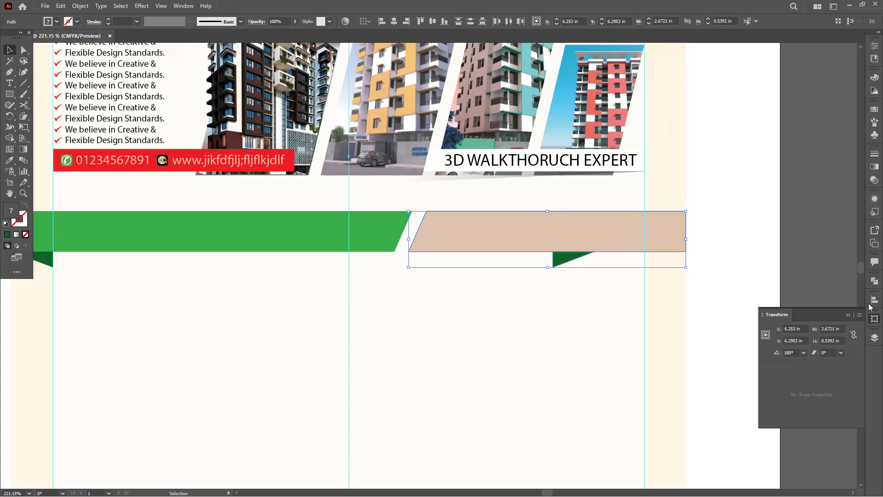
left_click(407, 21)
left_click(725, 256)
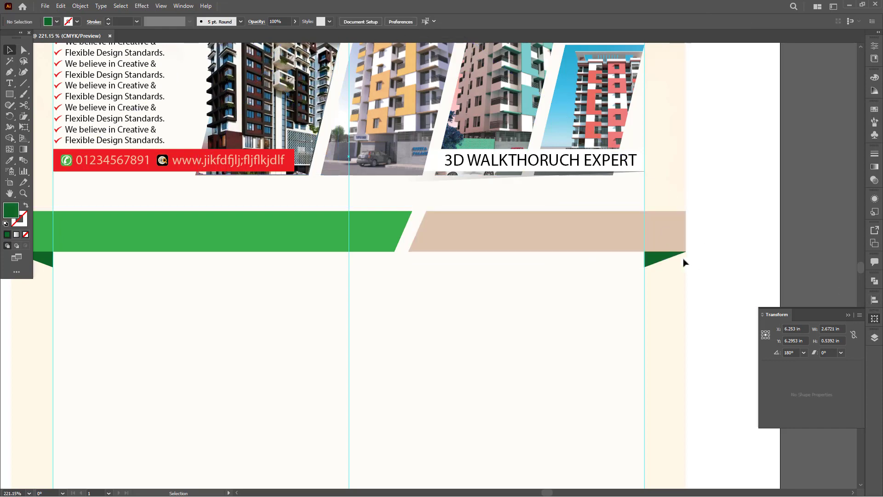
Recolor the fold beneath the tan band with the band's sampled tan, darkened to a black value of 63%
left_click(657, 258)
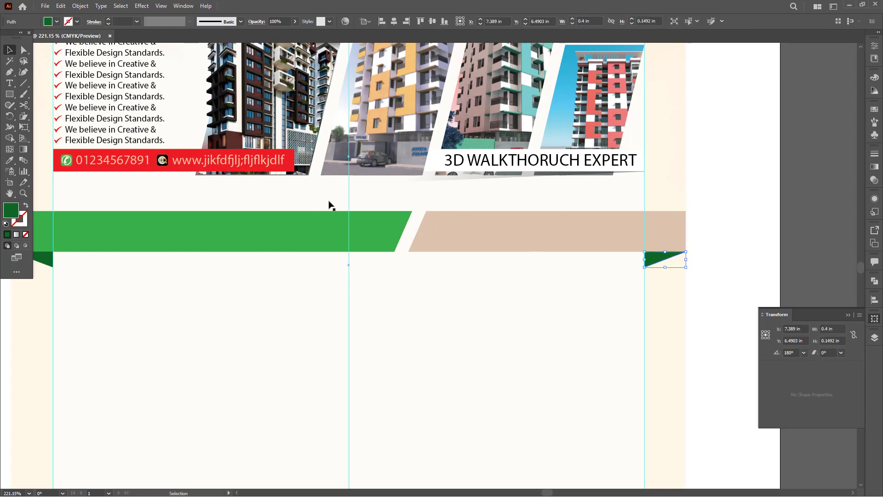
left_click(9, 161)
left_click(608, 226)
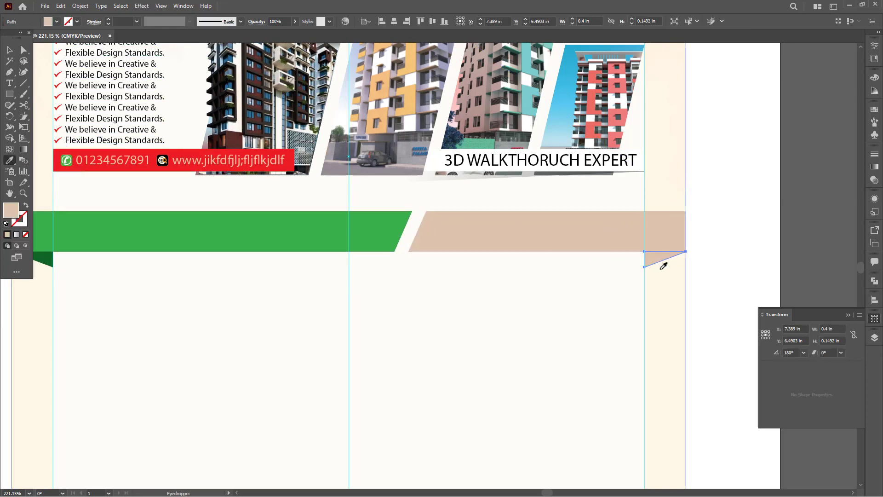
left_click(873, 78)
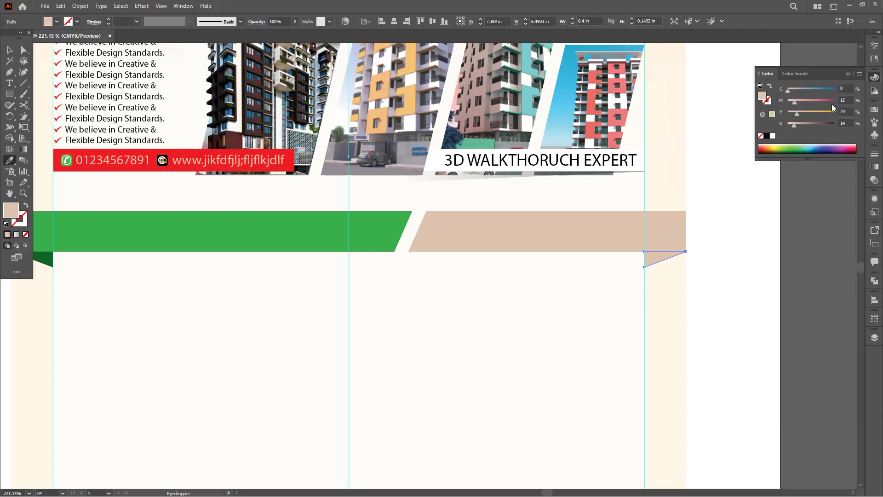
left_click_drag(808, 126, 817, 126)
key("ctrl+shift+a")
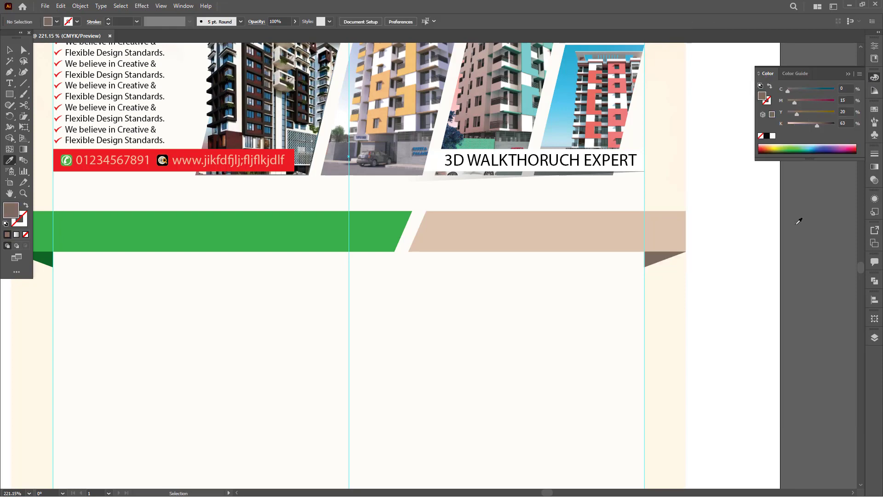
Move the single-line "Posts tagged ‘Apartments 3D’" text from the pasteboard onto the green band and bring it to the front
key("v")
key("ctrl+1")
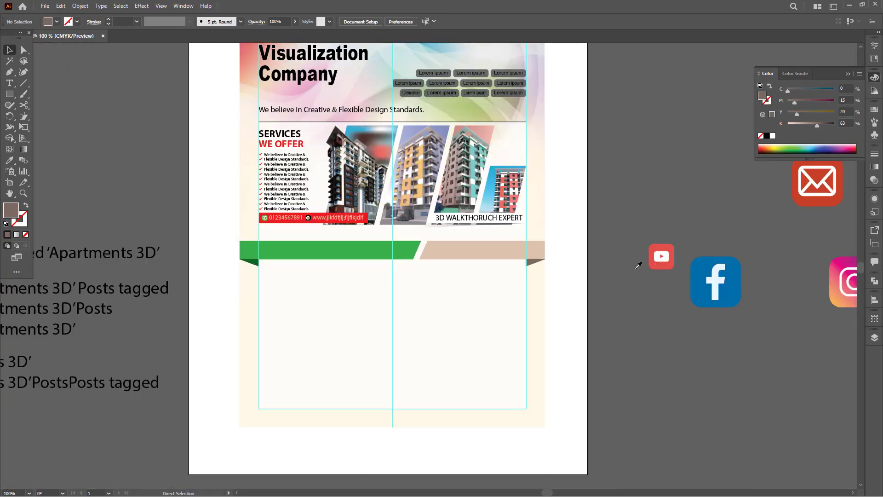
left_click_drag(152, 180, 239, 171)
key("ctrl+minus")
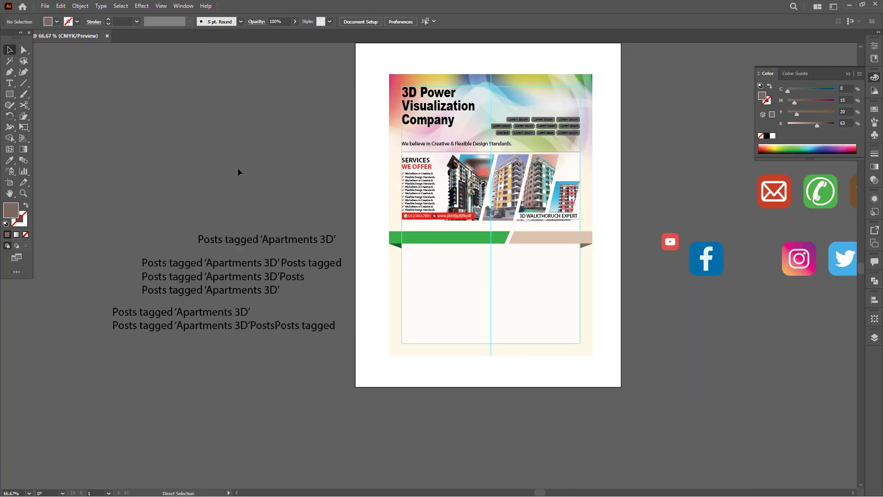
left_click_drag(242, 242, 438, 272)
key("ctrl+shift+]")
Shorten the text on the green band to "Posts tagged ‘Apa" and fill it white
double_click(543, 252)
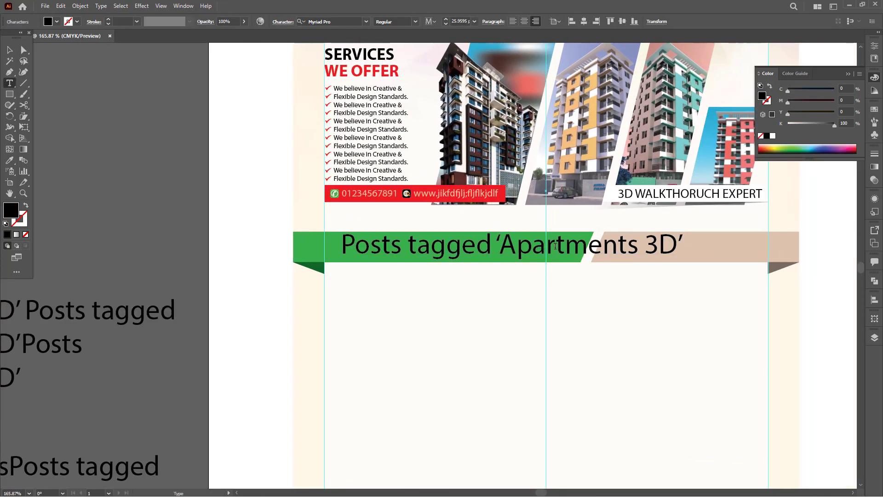
key("ctrl+a")
left_click_drag(549, 248, 797, 265)
key("BackSpace")
left_click_drag(590, 255, 699, 253)
key("v")
left_click(773, 136)
Fit a copy of the heading text on the tan band at about 19.9 pt and fill it with 100% black
double_click(655, 249)
key("ctrl+a")
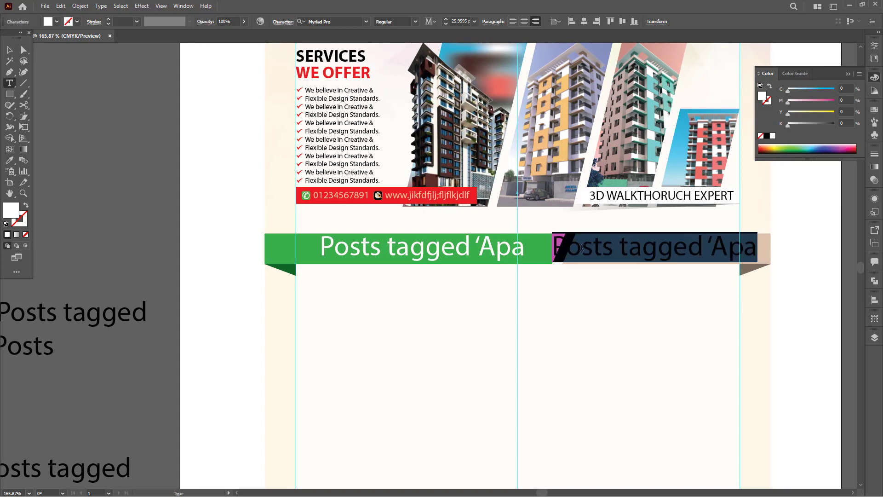
key("Escape")
left_click_drag(555, 248, 653, 249)
key("ctrl+z")
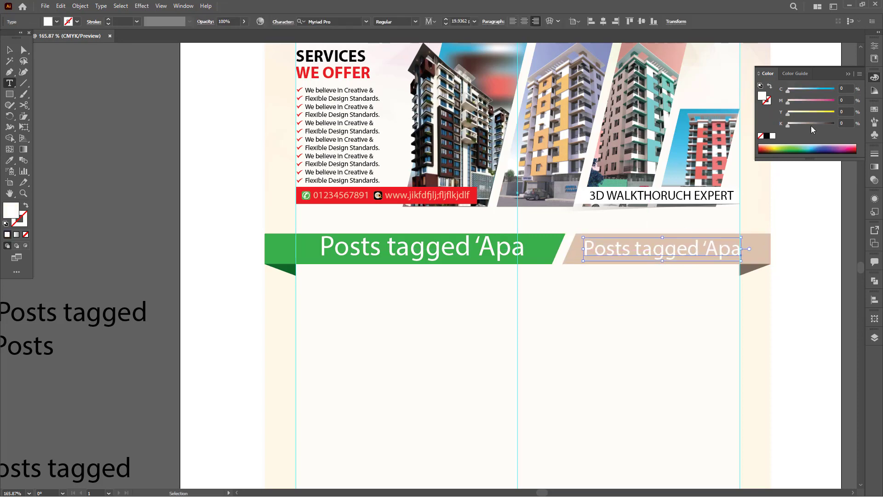
left_click_drag(811, 125, 835, 125)
key("v")
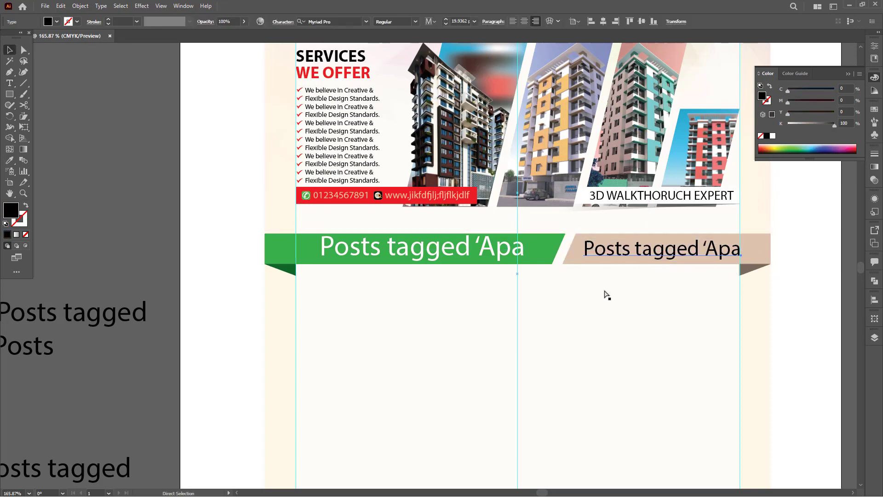
Move the three-line "Posts tagged" text block beneath the green band and scale it down to about 11.5 pt
key("ctrl+minus")
key("ctrl+minus")
left_click(565, 268)
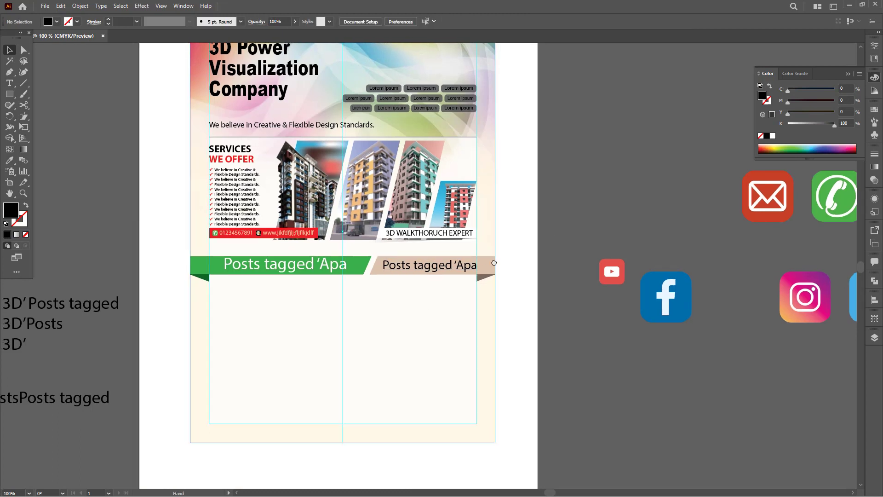
left_click_drag(494, 263, 586, 211)
left_click_drag(388, 324, 436, 268)
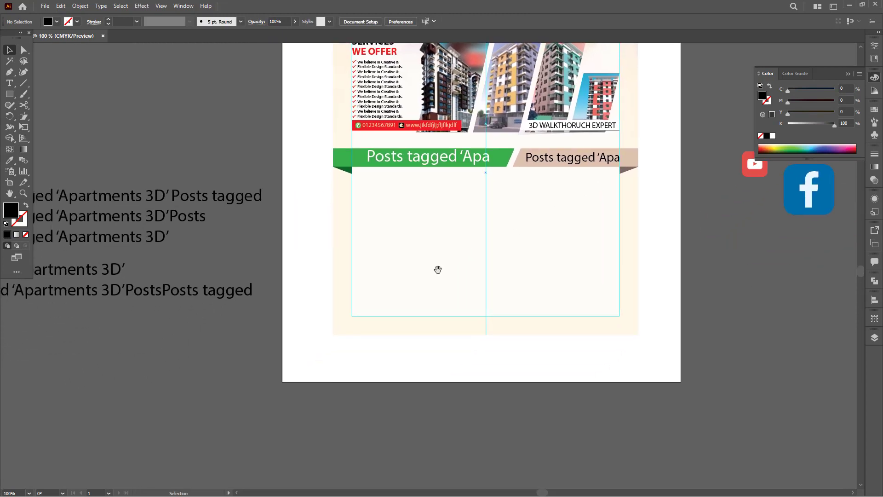
left_click_drag(113, 214, 474, 200)
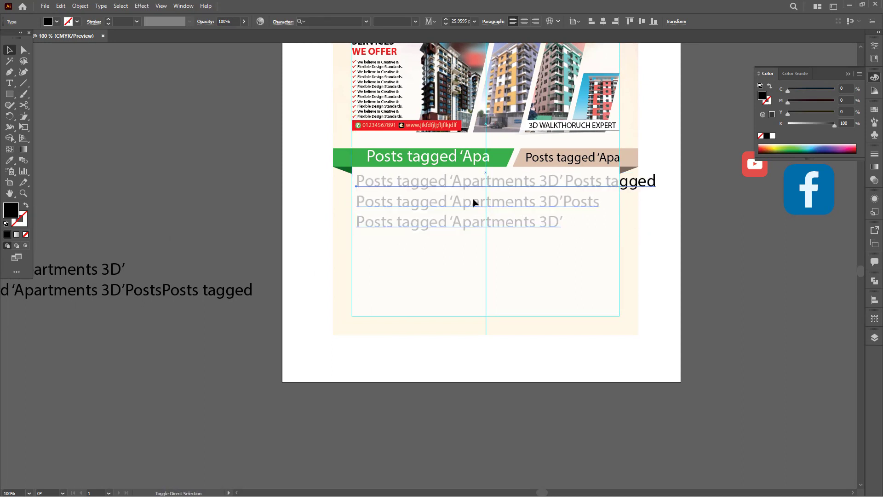
left_click_drag(656, 199, 488, 195)
left_click_drag(415, 202, 377, 206)
left_click(169, 233)
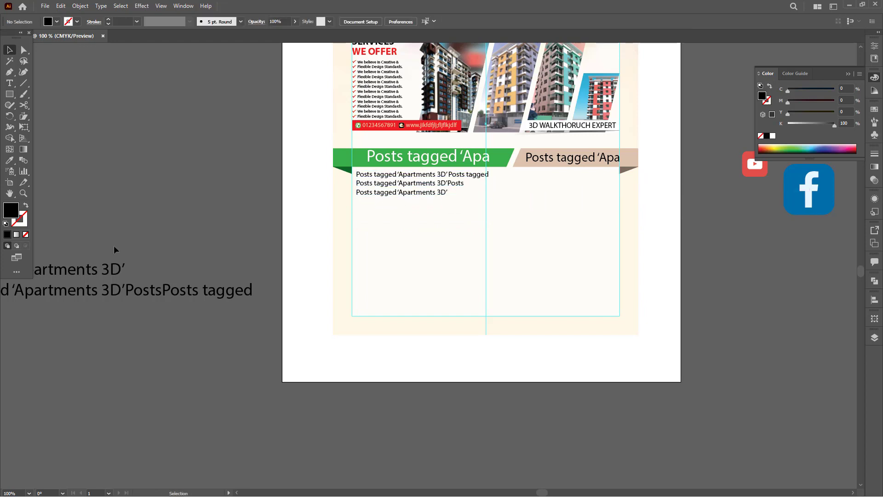
Delete the remaining two-line "Posts tagged" text block from the pasteboard
left_click(67, 276)
left_click_drag(439, 222, 418, 225)
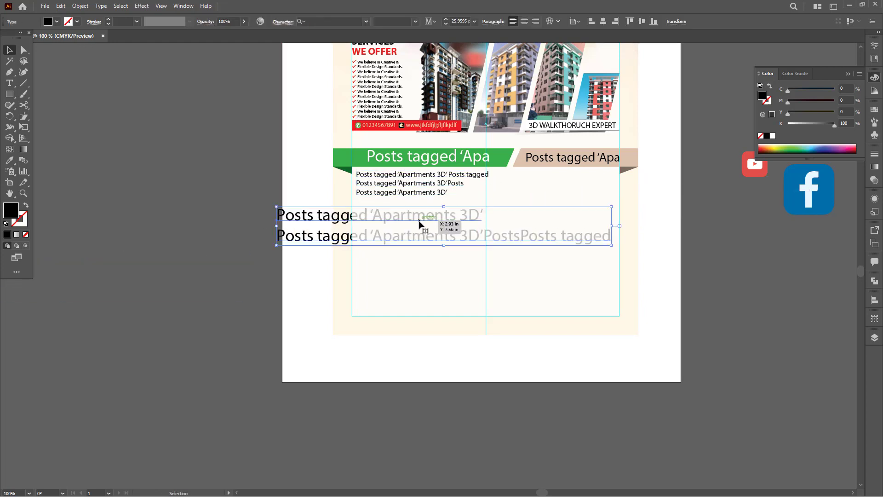
key("Delete")
Duplicate the three-line paragraph directly below itself and remove the copy's last line
left_click_drag(407, 194, 478, 251)
triple_click(477, 213)
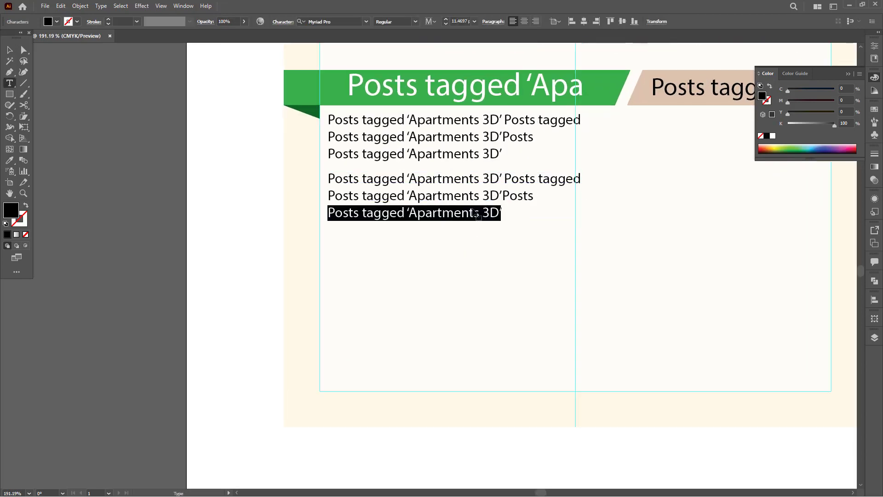
key("BackSpace")
key("BackSpace")
left_click(463, 195, "ctrl")
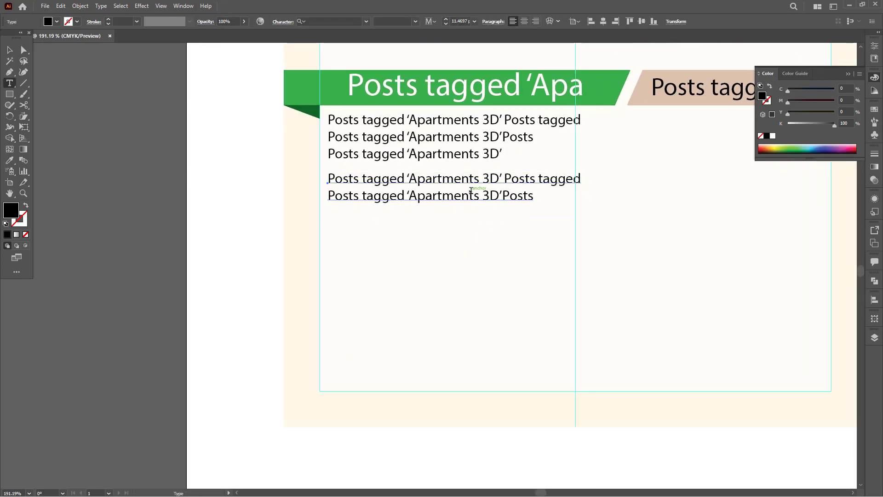
Change the three-line paragraph's font to Arial
key("v")
left_click(449, 142)
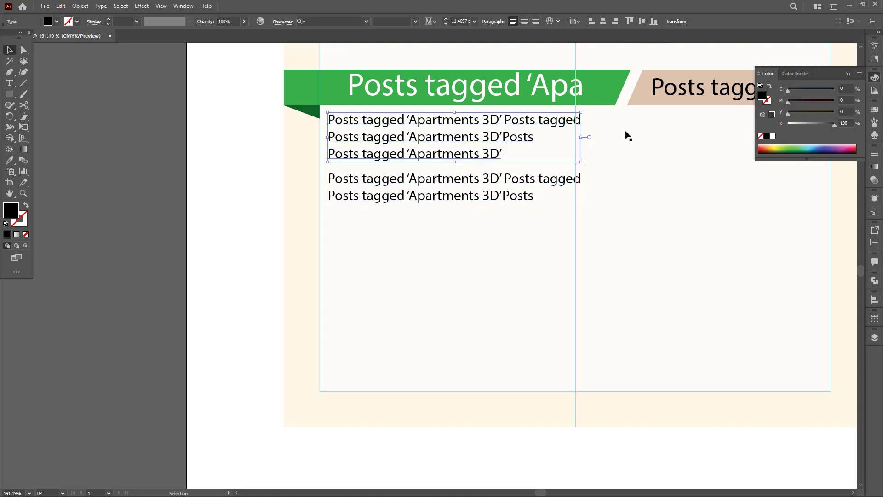
key("a")
key("ctrl+t")
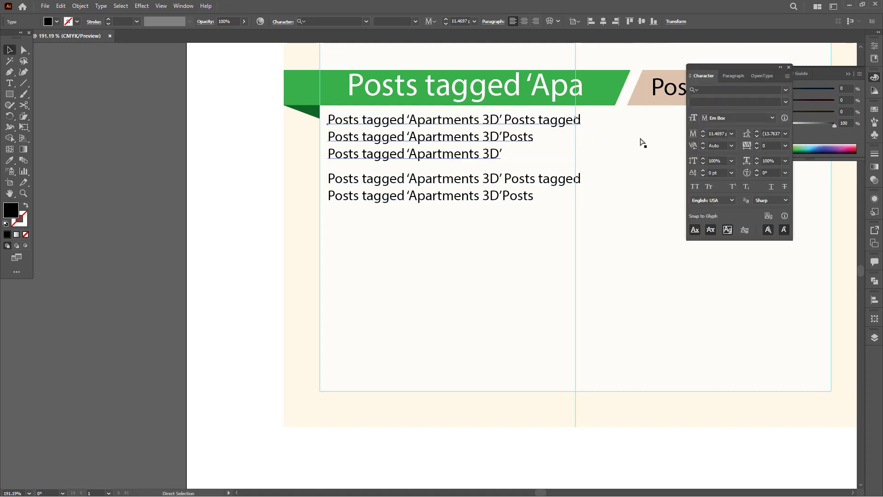
left_click(784, 102)
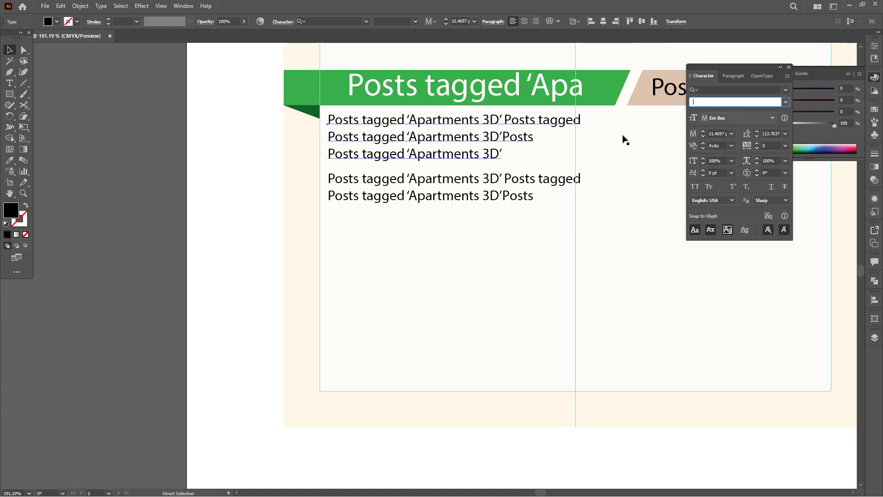
key("t")
left_click(523, 138)
key("Escape")
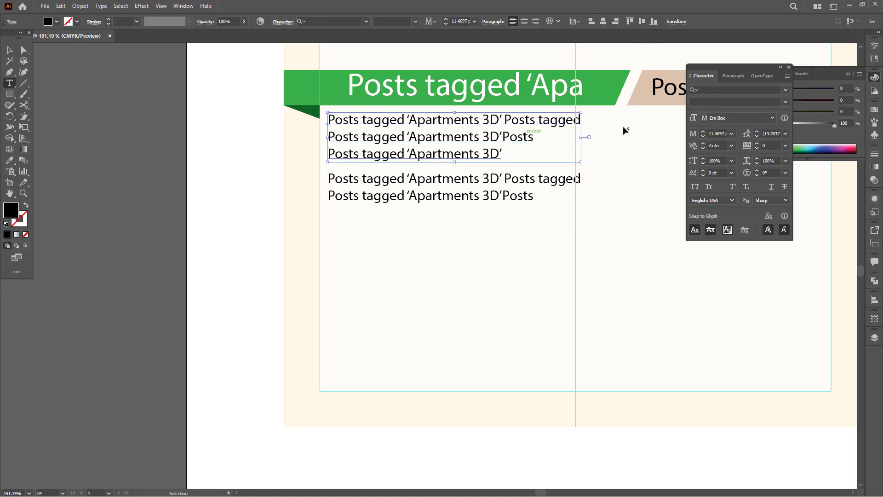
left_click(706, 92)
type("Arial")
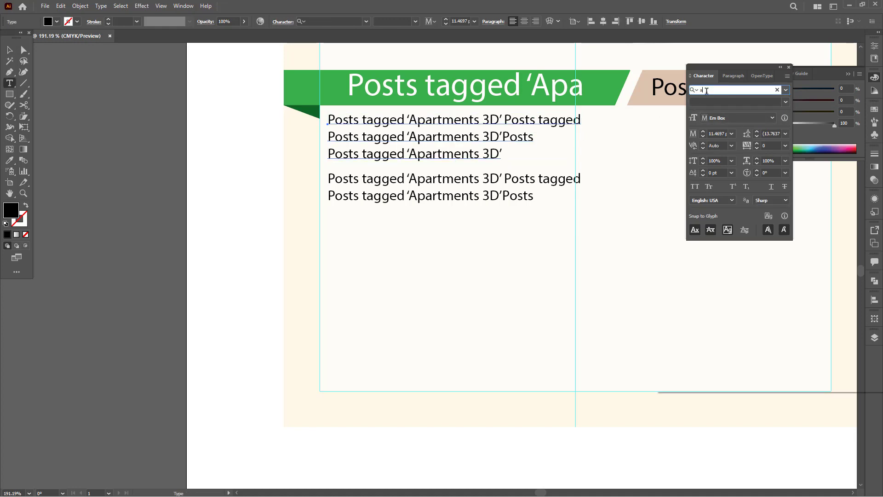
key("Return")
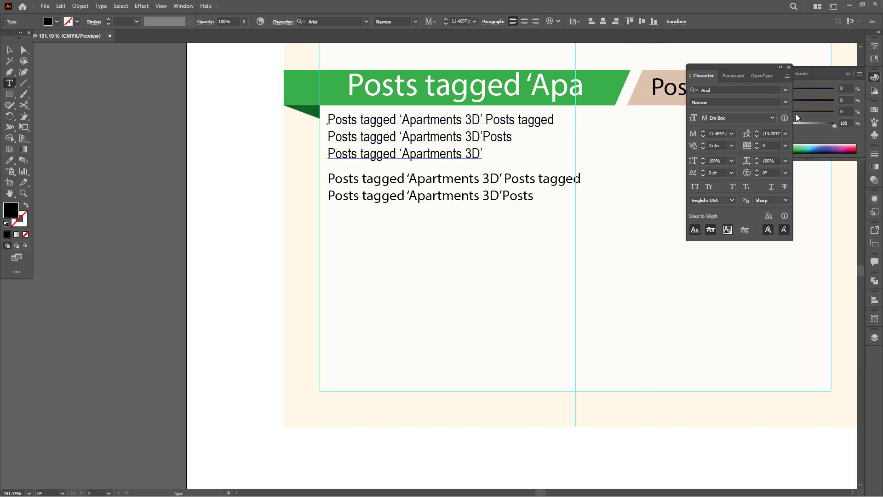
Set the three-line paragraph's font style to Bold and stretch the text wider toward the vertical center guide
left_click(784, 103)
left_click(736, 147)
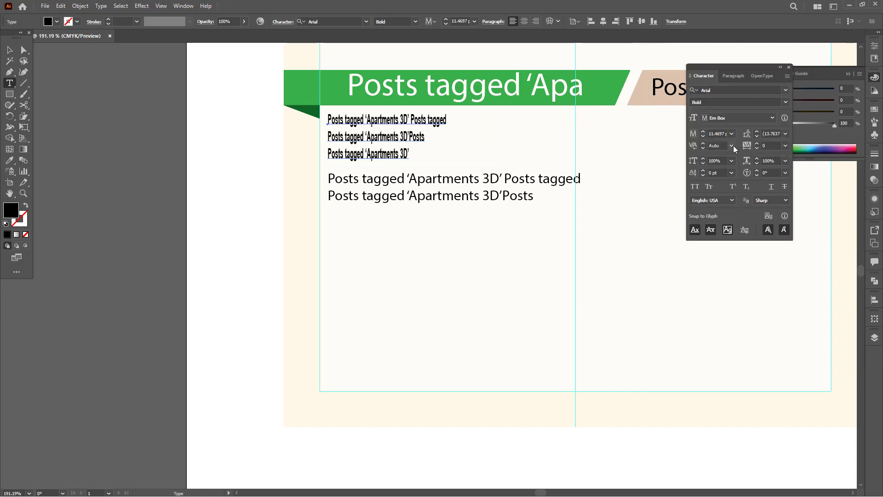
key("v")
left_click_drag(447, 138, 599, 142)
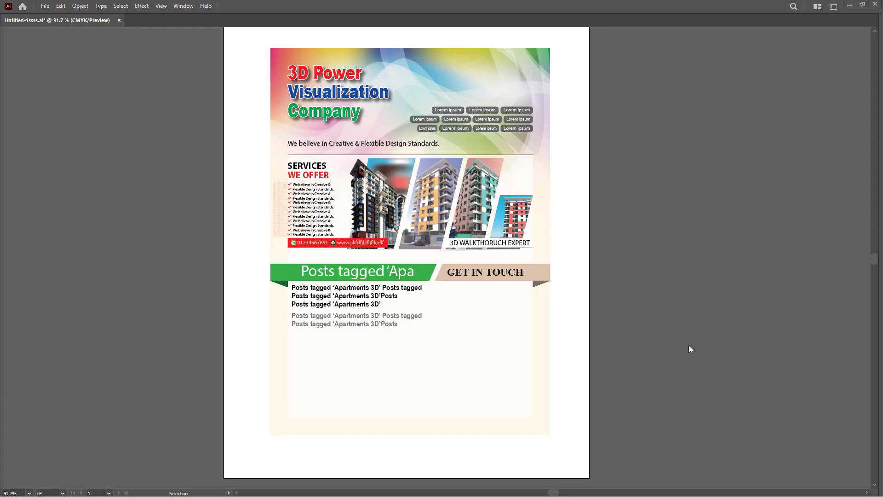